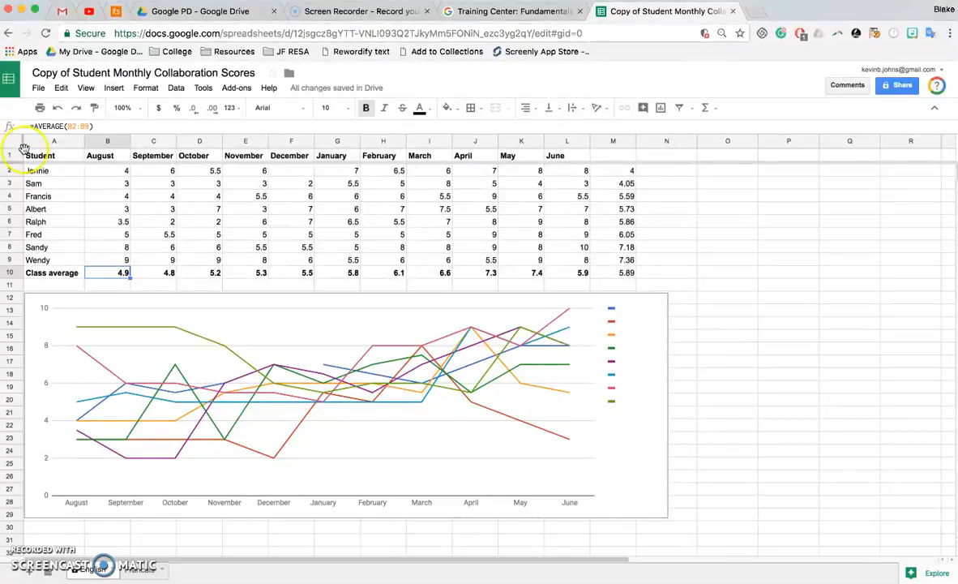
Fill the August class average formula in B10 across row 10 through column M.
click(89, 131)
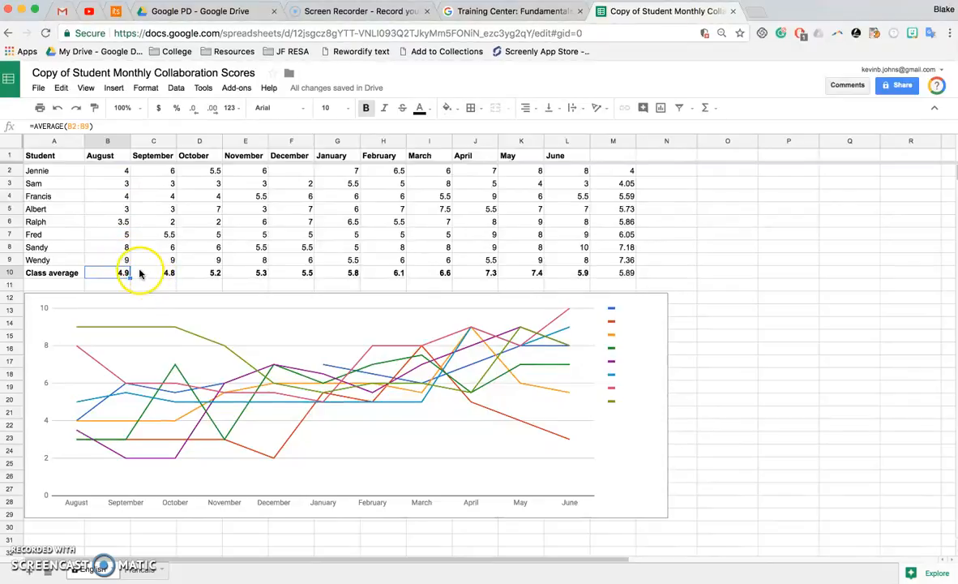
drag(130, 278, 300, 273)
drag(468, 288, 593, 278)
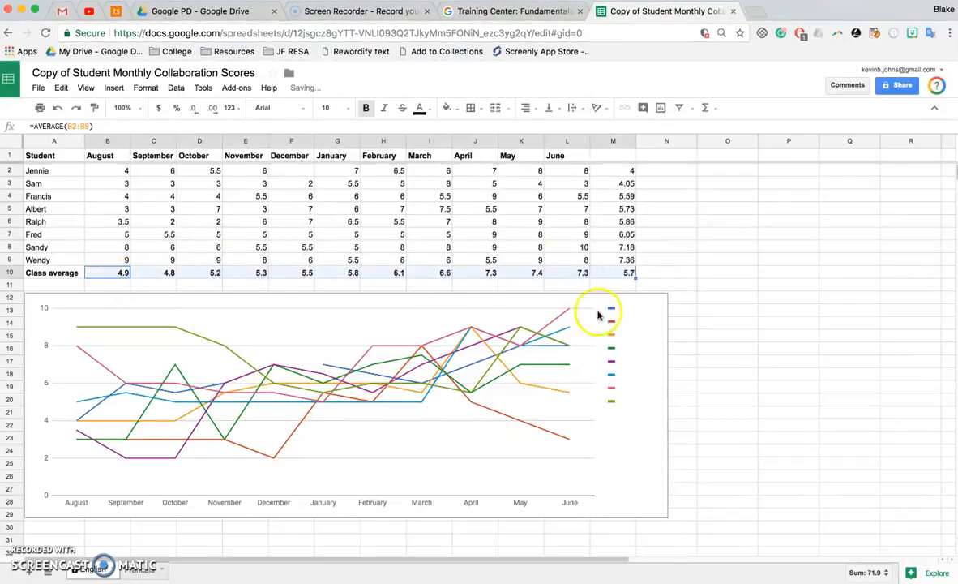
Check the class average formulas for September, October and November in row 10.
click(169, 273)
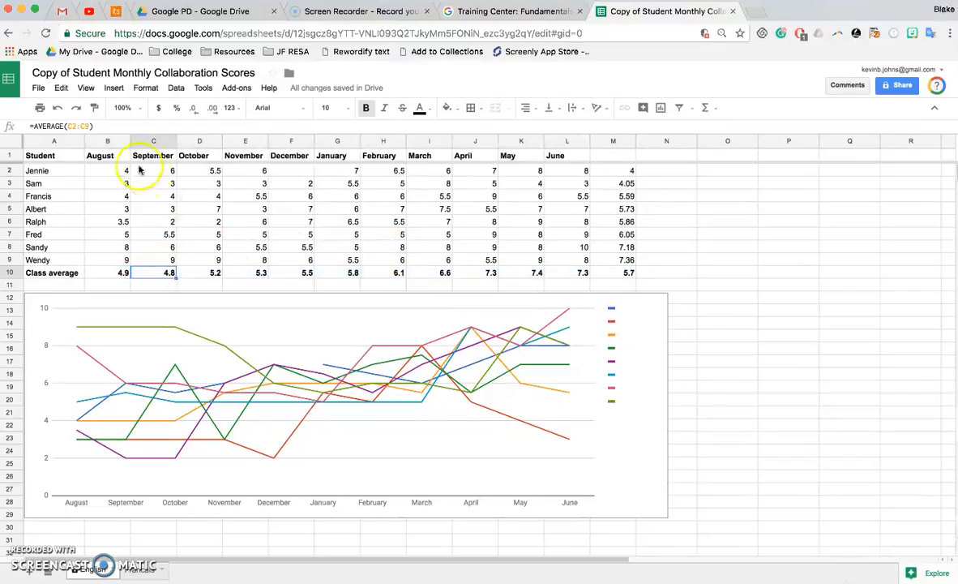
click(197, 274)
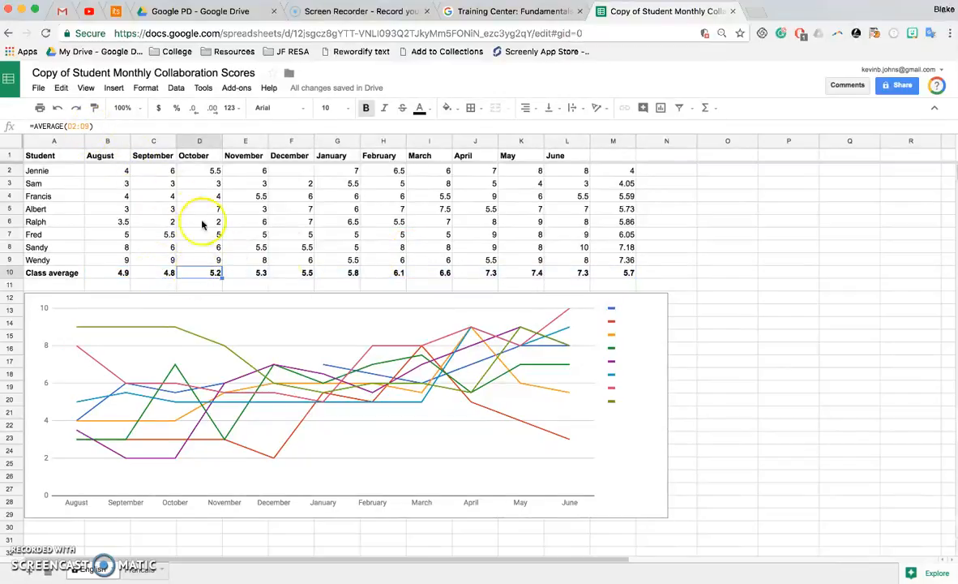
click(257, 272)
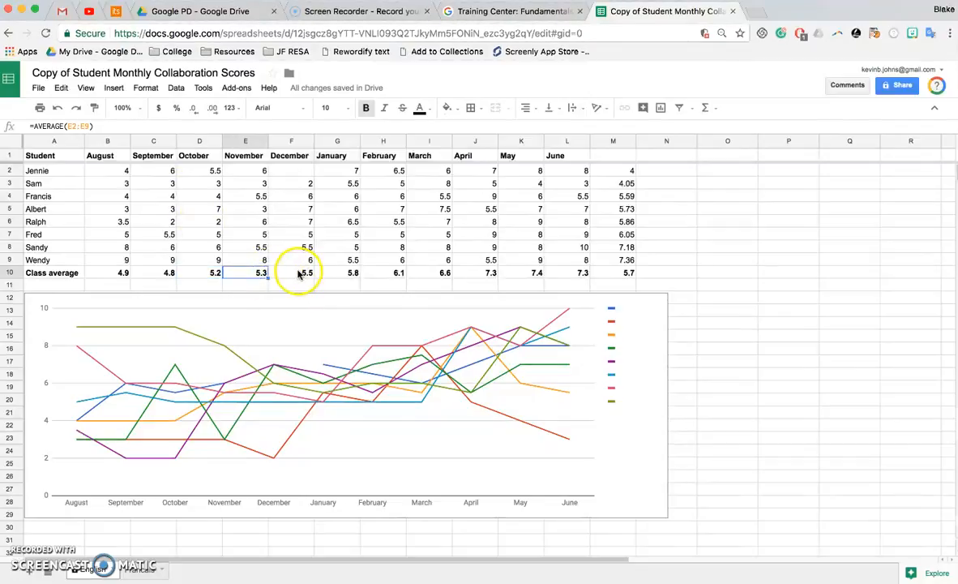
Clear the class average formulas from B10 through M10.
click(123, 273)
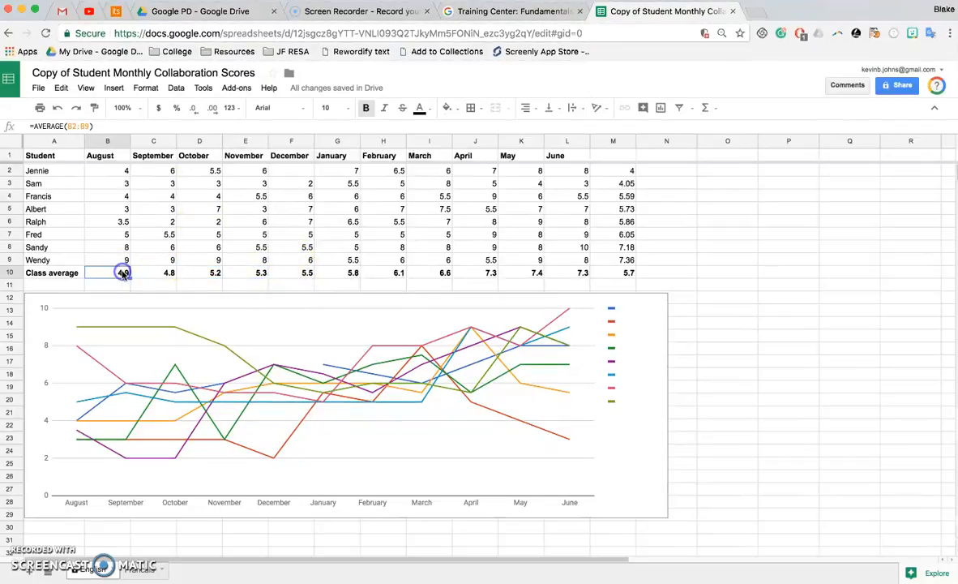
drag(121, 274, 622, 272)
key(Delete)
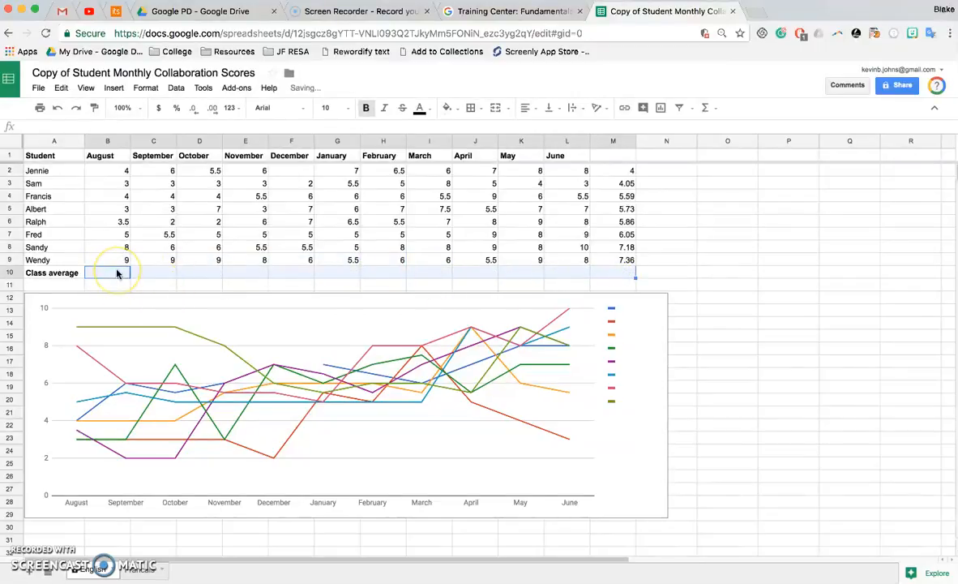
Enter the suggested formula =AVERAGE(B2:B9) as the August class average in B10.
text(=A)
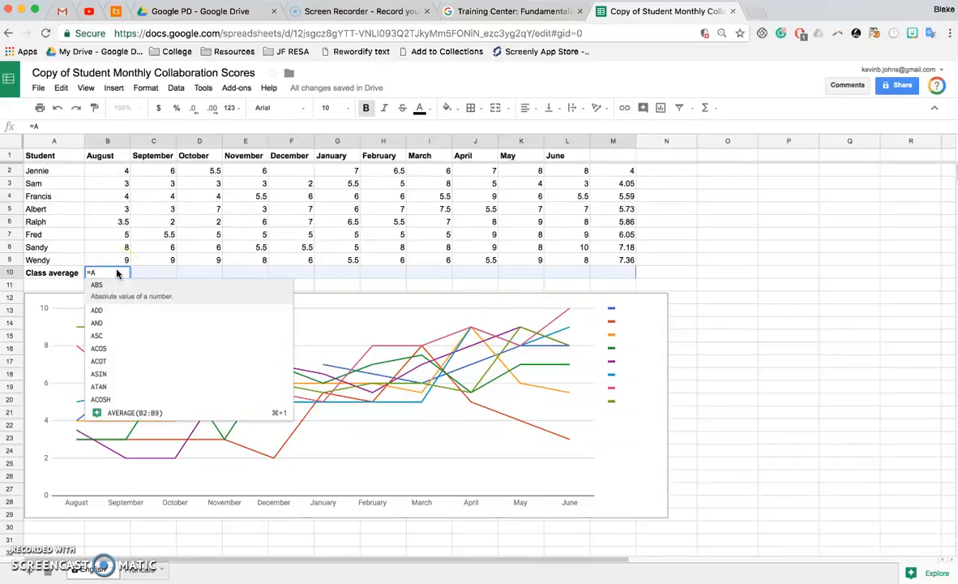
text(Ve)
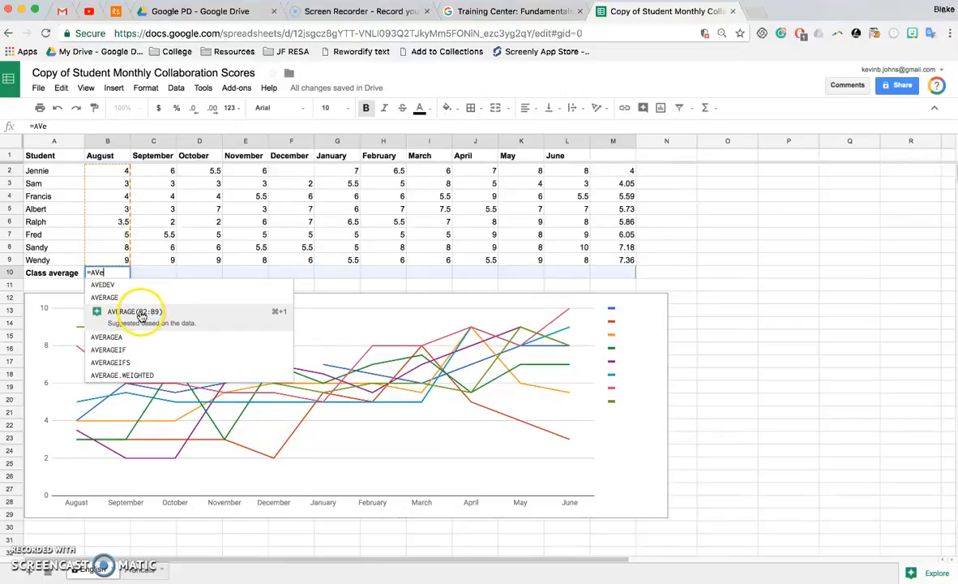
click(126, 315)
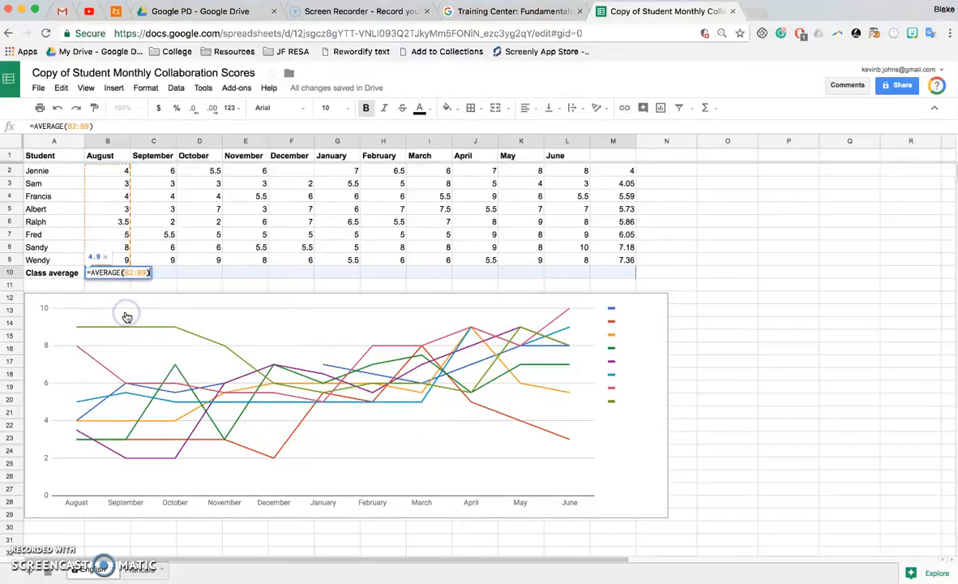
click(145, 276)
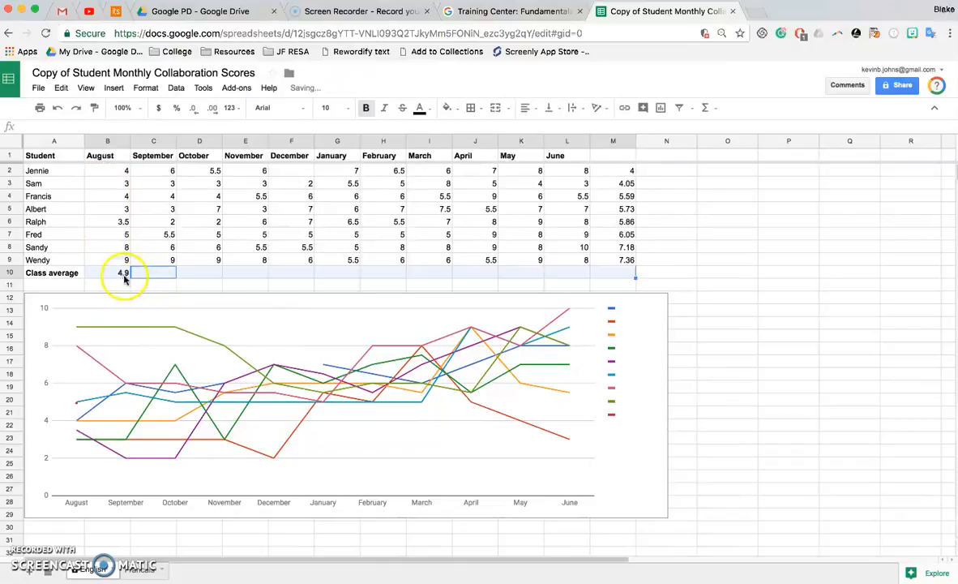
Fill the average formula from B10 across the Class average row through M10.
click(123, 274)
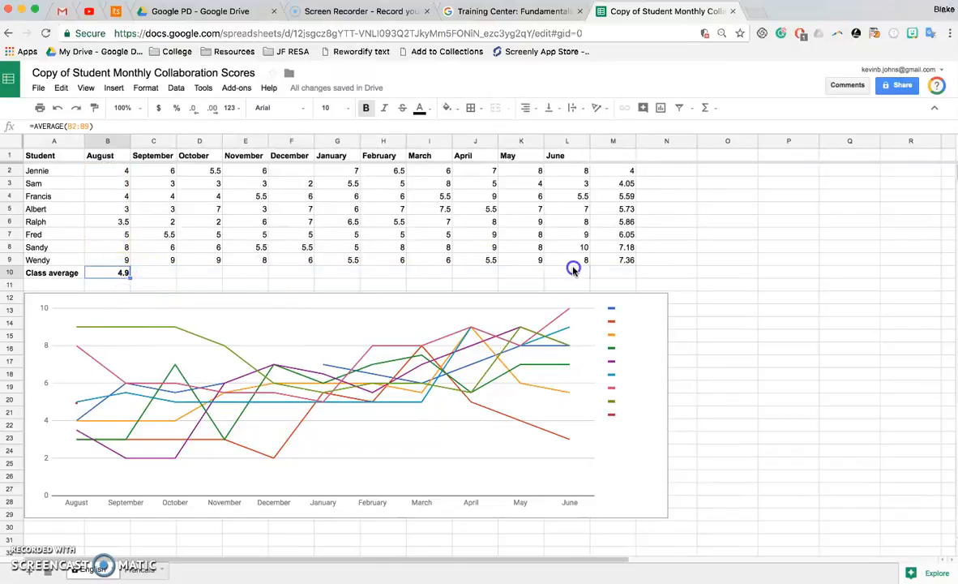
drag(130, 278, 634, 276)
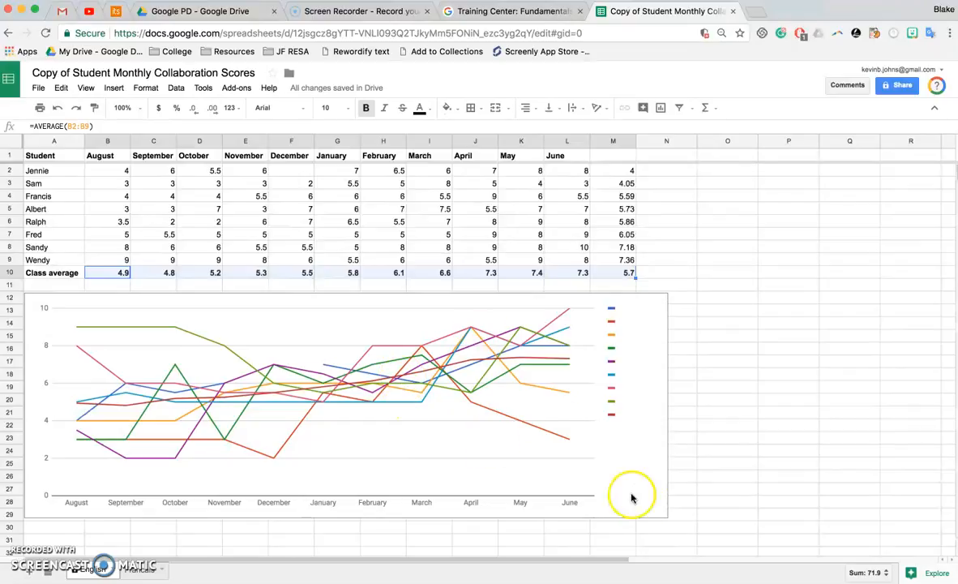
click(611, 375)
double_click(613, 303)
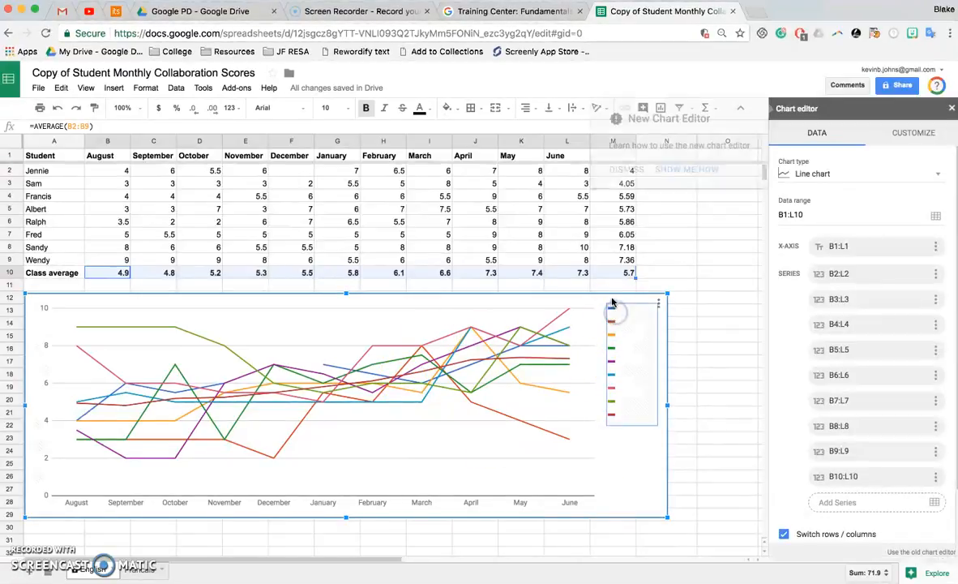
click(633, 171)
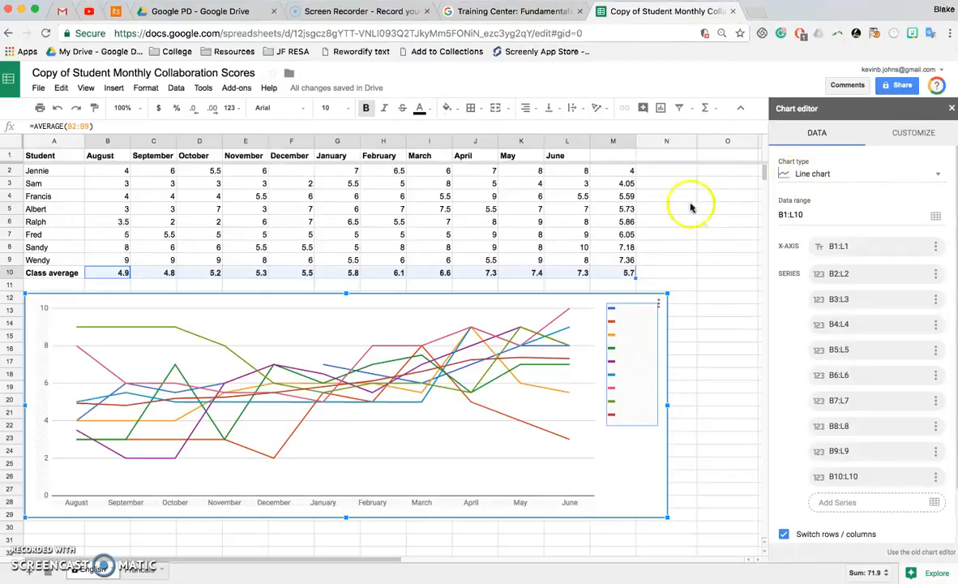
click(739, 262)
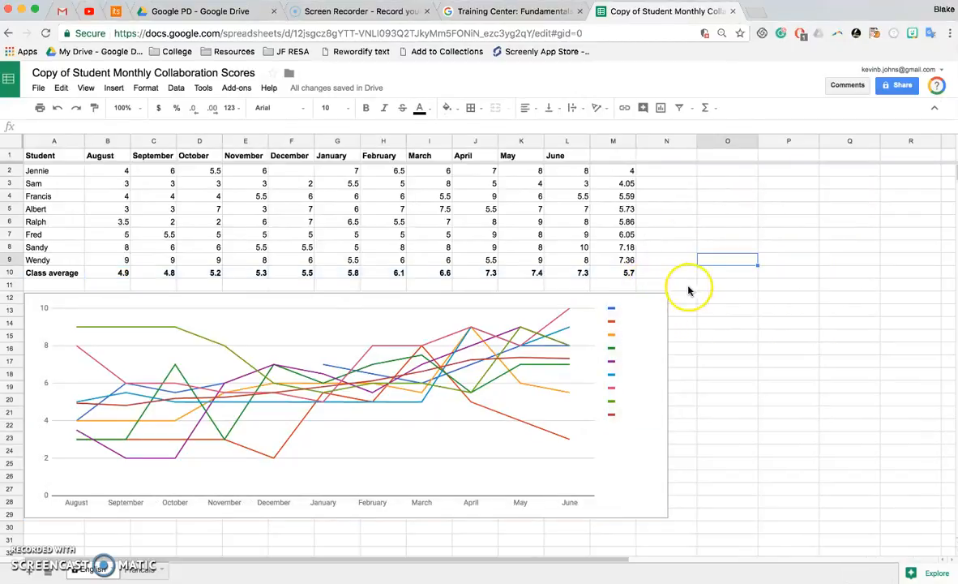
Delete the line chart below the score table.
click(635, 335)
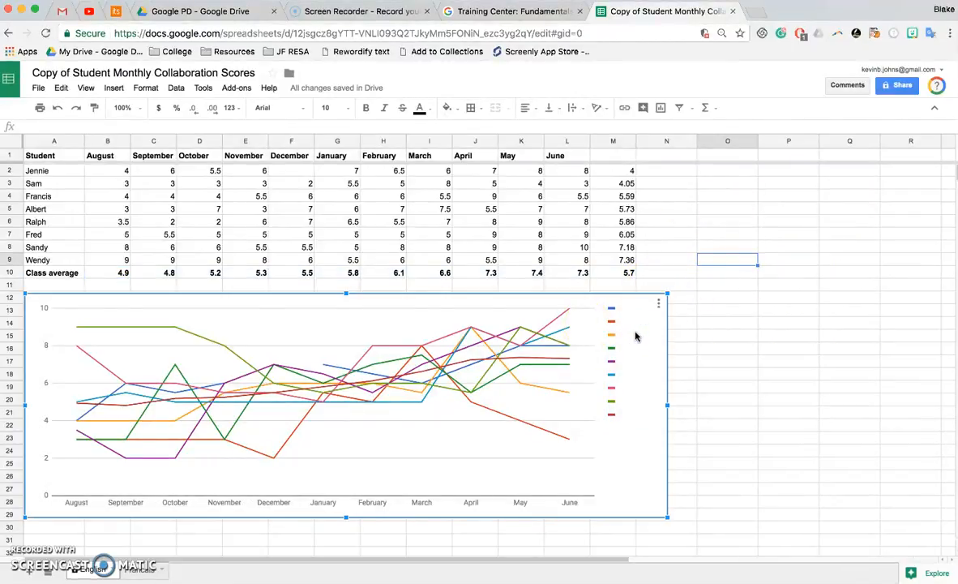
key(Delete)
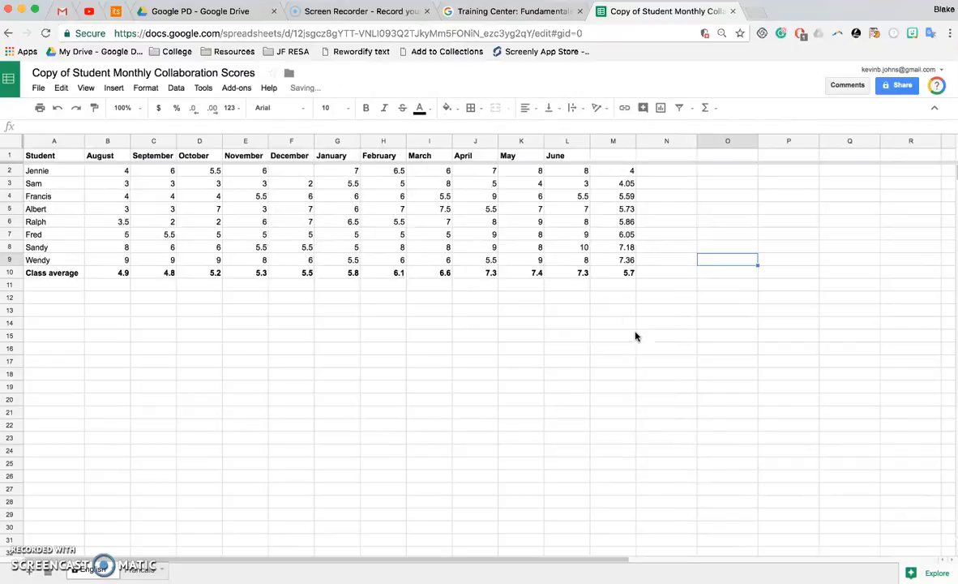
click(30, 548)
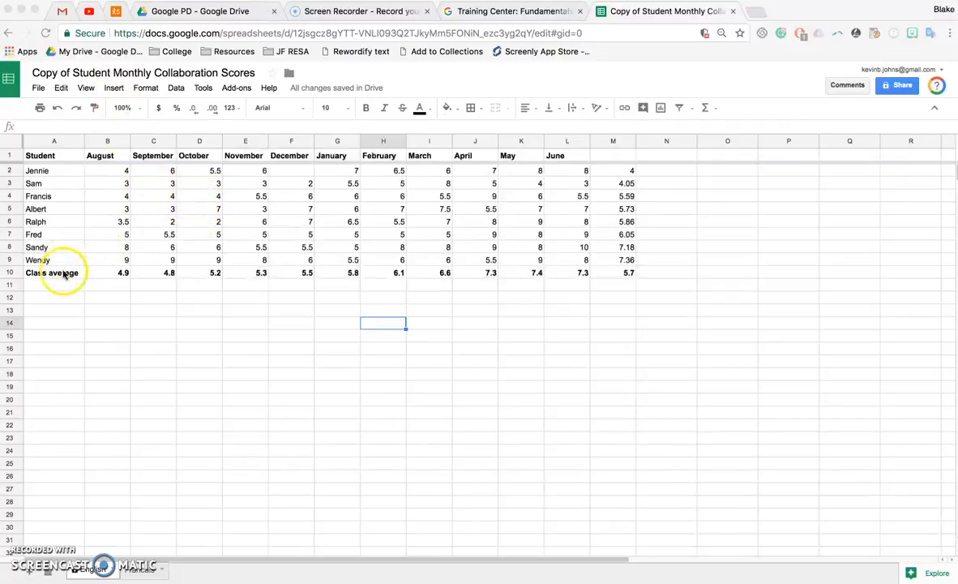
Hide row 10, which holds the class averages.
click(15, 274)
click(12, 275)
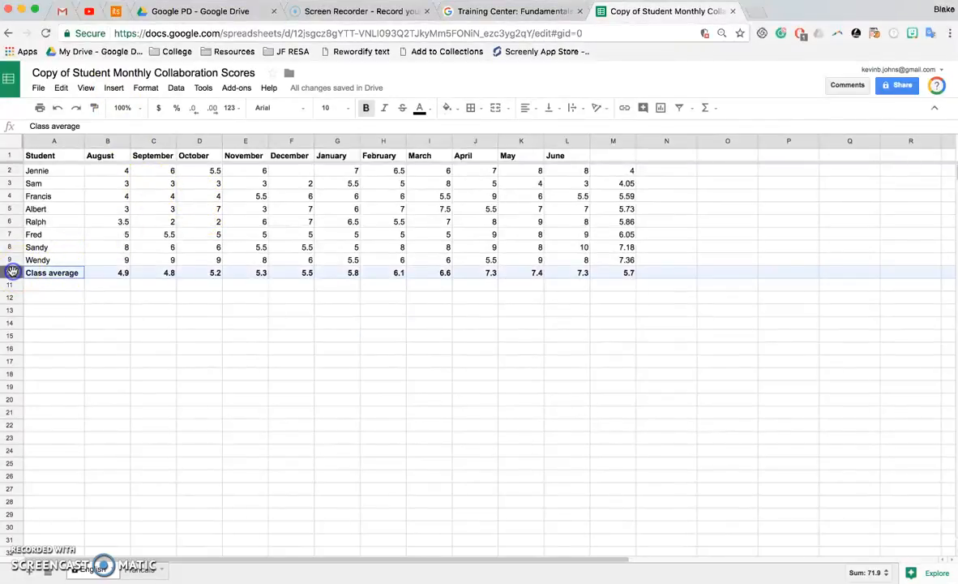
right_click(13, 275)
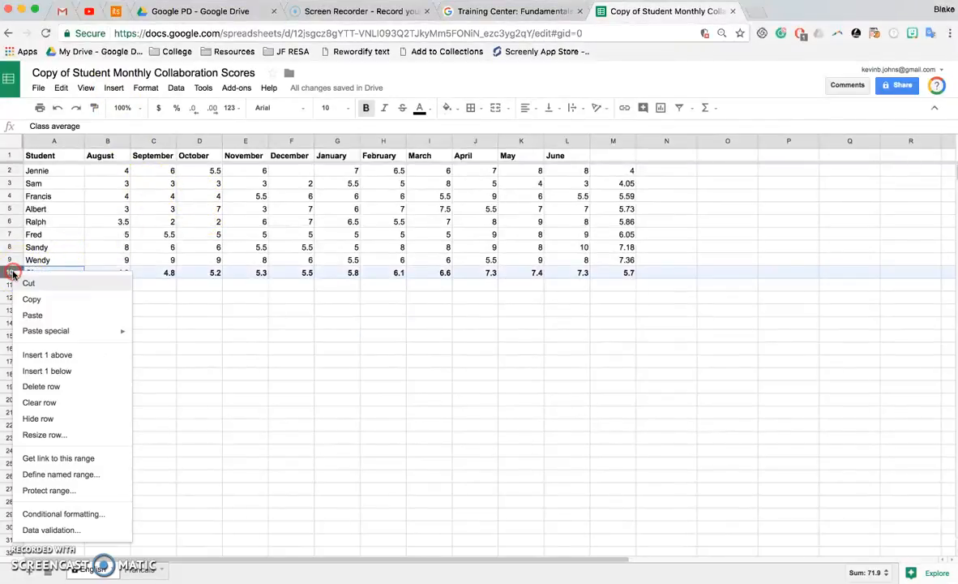
click(40, 418)
click(159, 323)
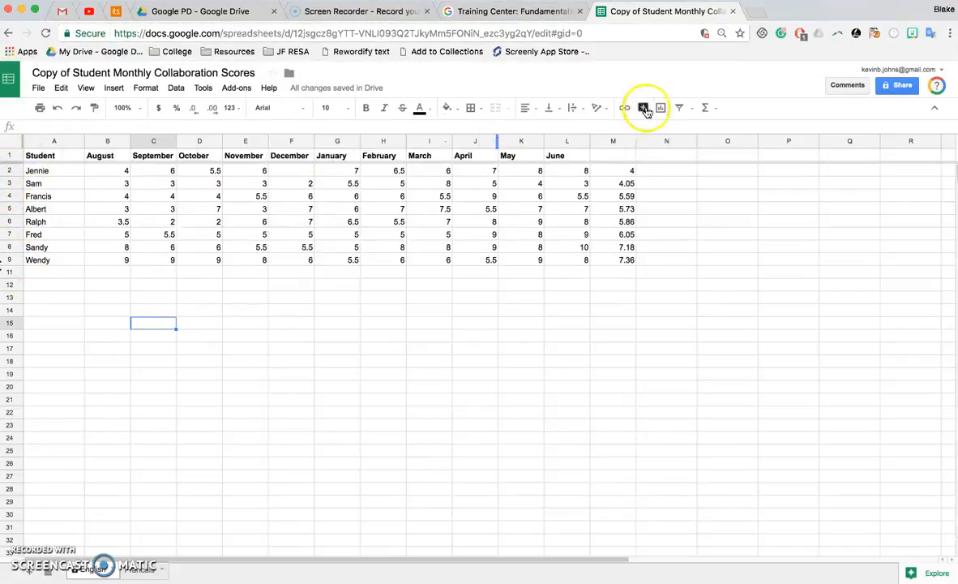
click(678, 109)
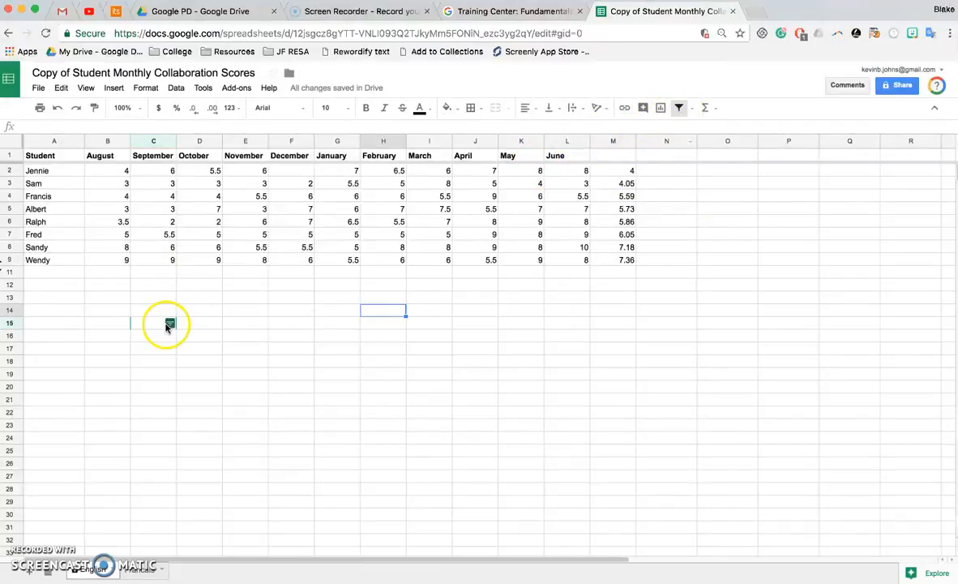
click(169, 322)
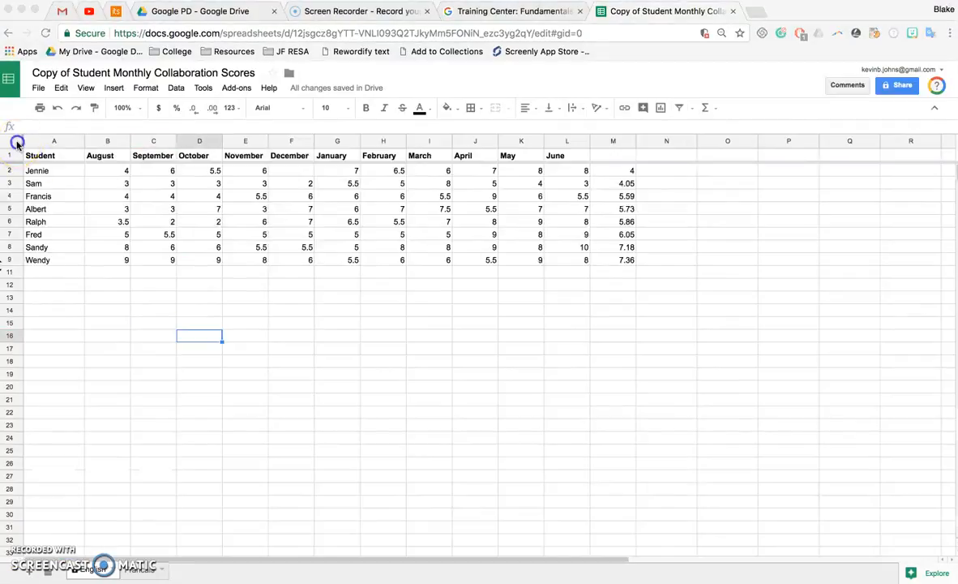
Apply a filter to the whole sheet and sort the rows by the February column A → Z.
click(16, 142)
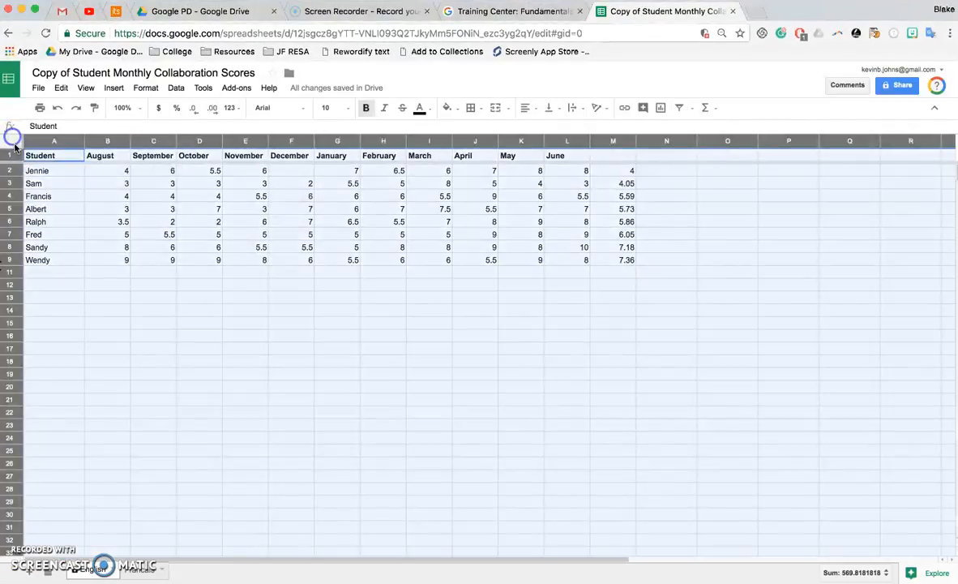
click(680, 107)
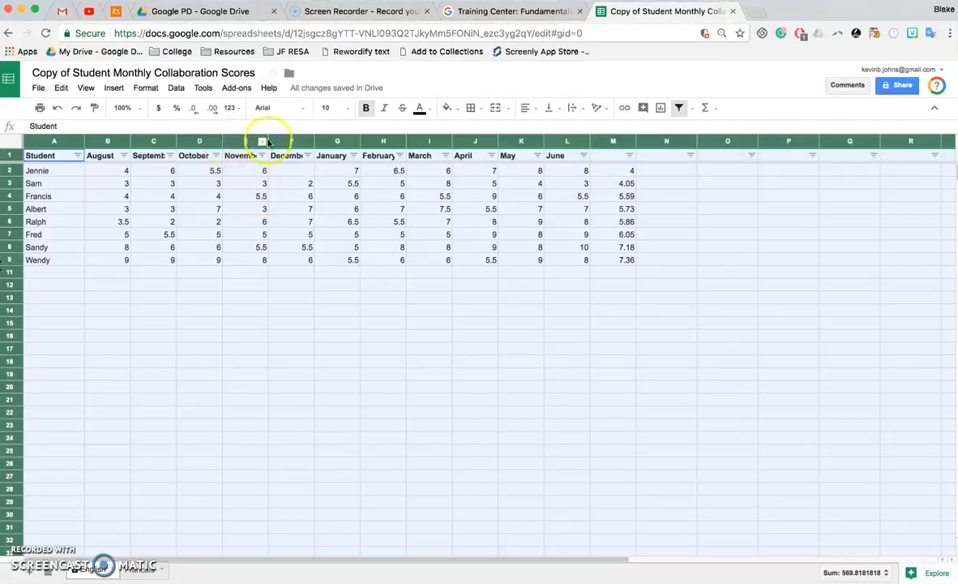
click(399, 156)
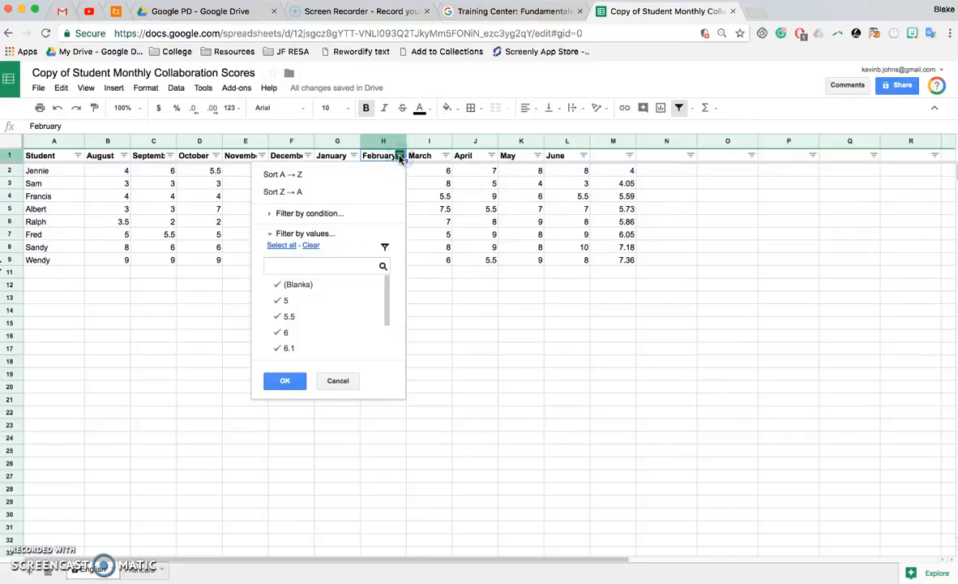
click(361, 176)
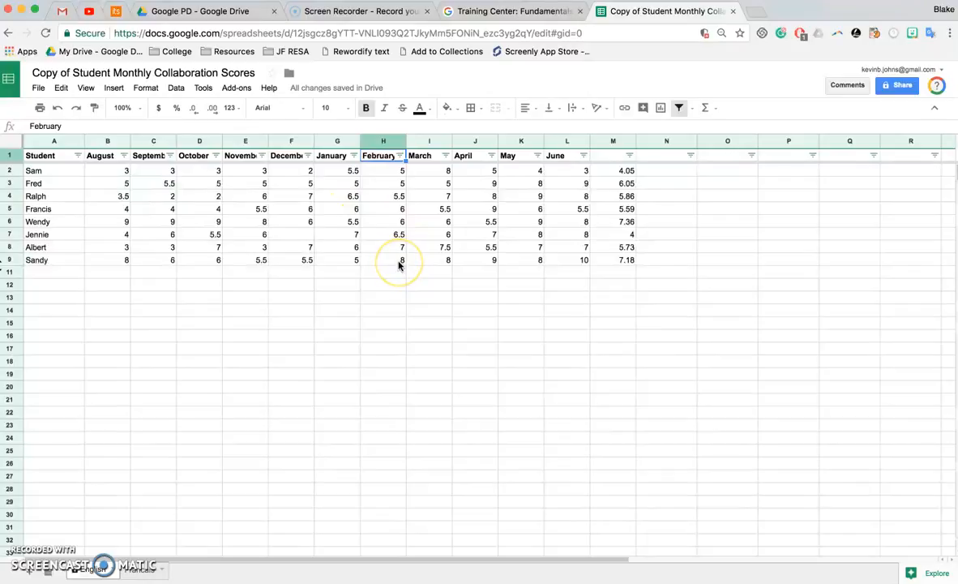
Sort the rows by the November column A → Z, and re-sort that column Z → A.
click(264, 155)
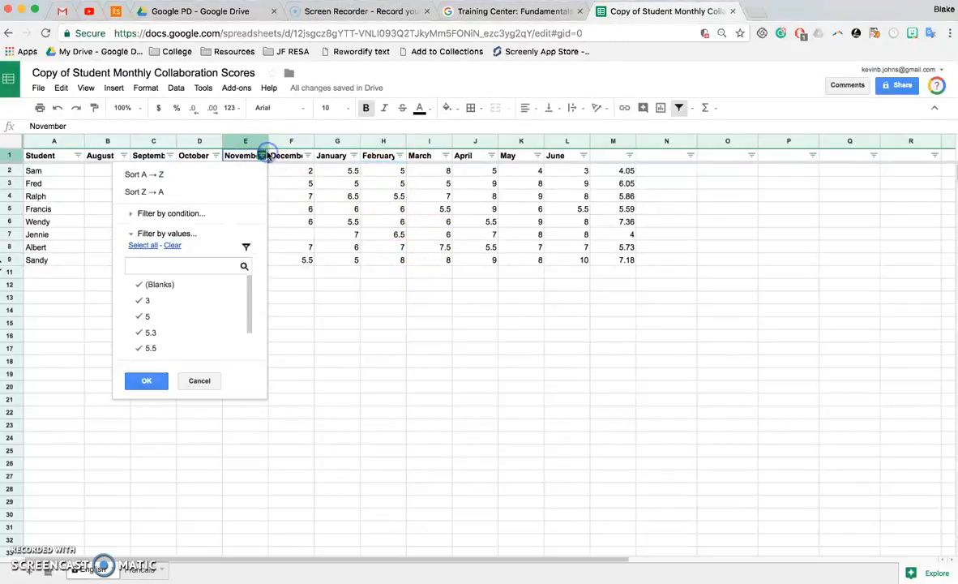
click(203, 176)
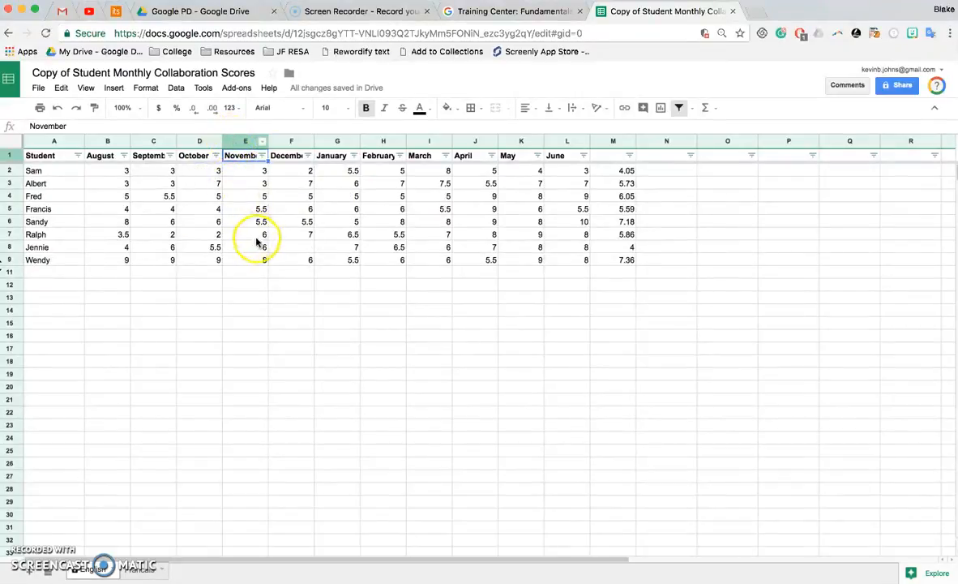
click(262, 155)
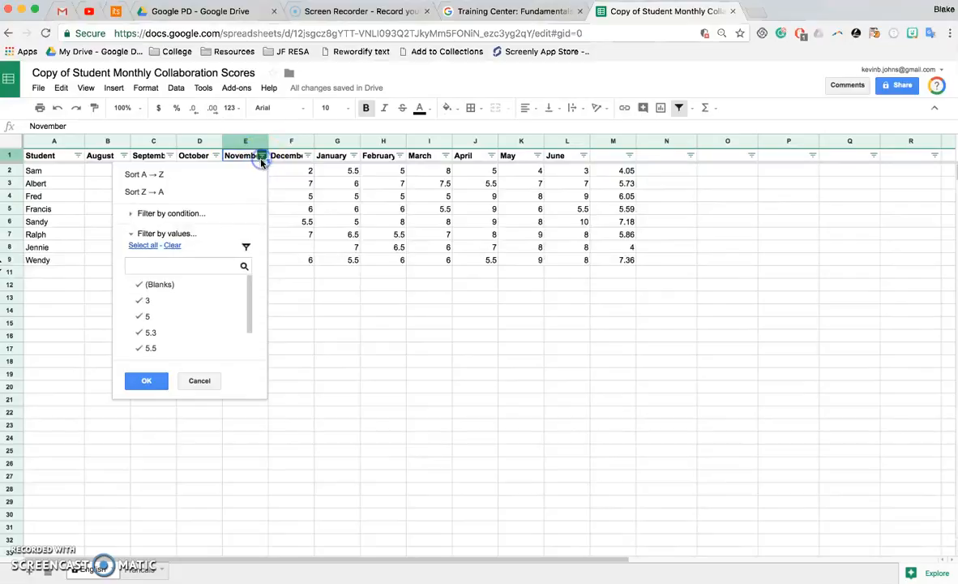
click(186, 192)
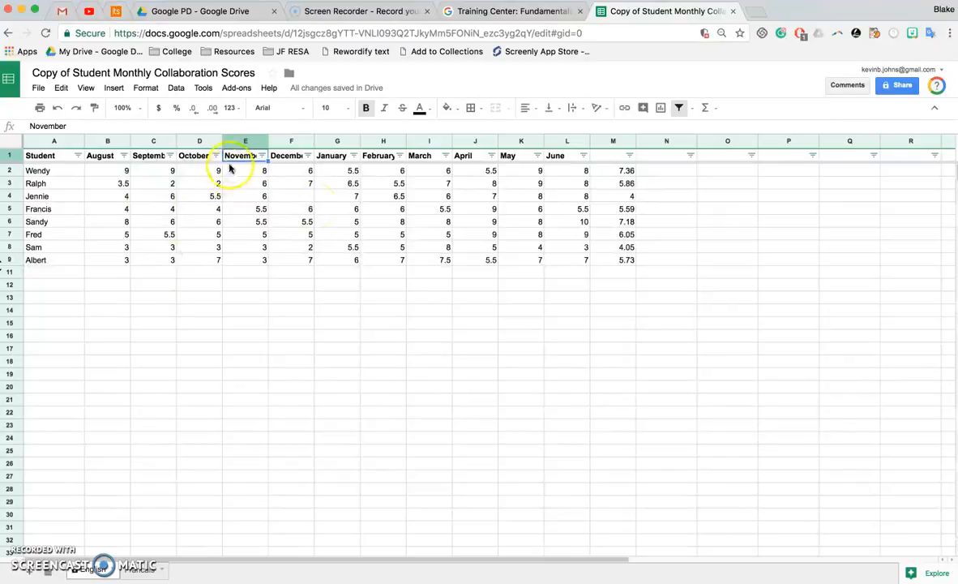
Turn off the filter and unhide the Class average row between rows 9 and 11.
click(680, 109)
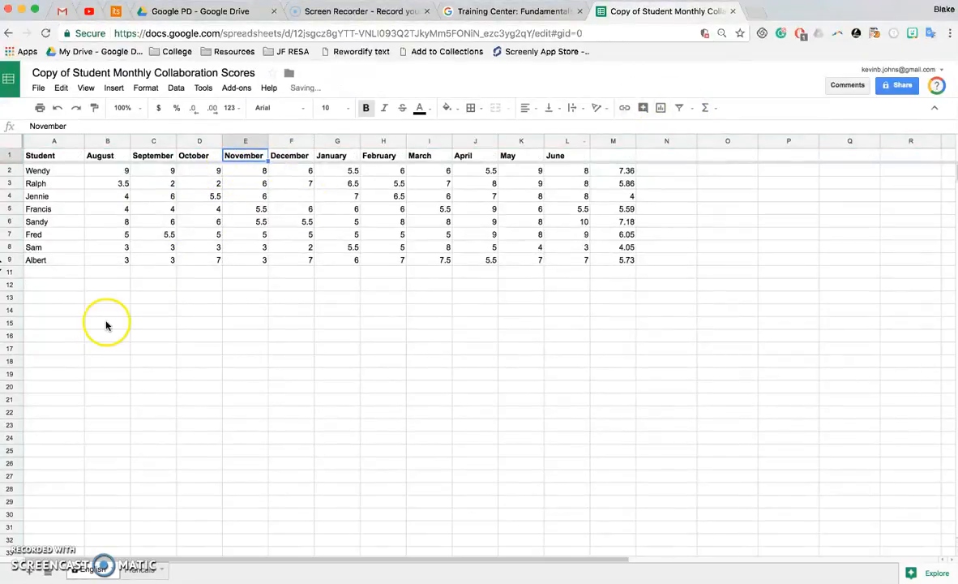
right_click(15, 272)
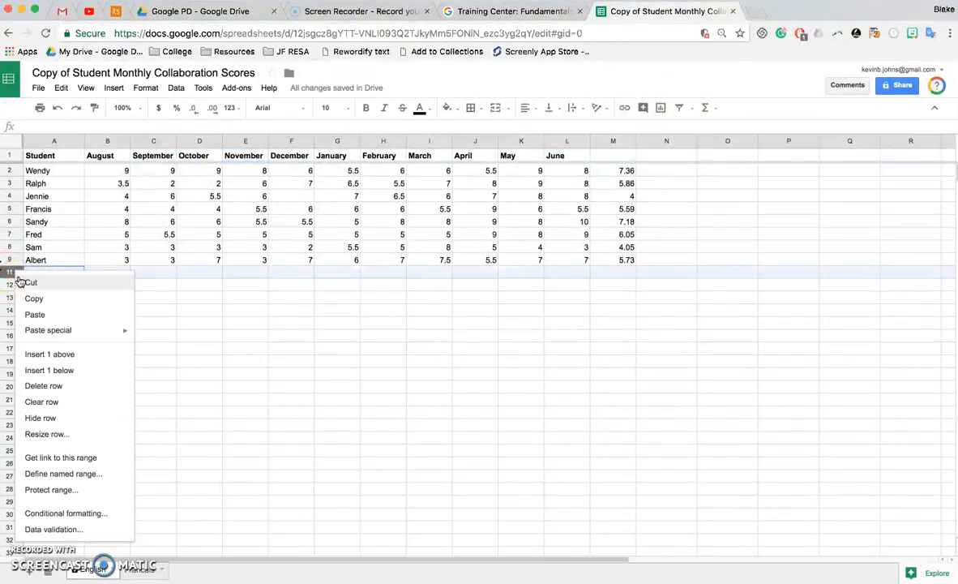
click(14, 262)
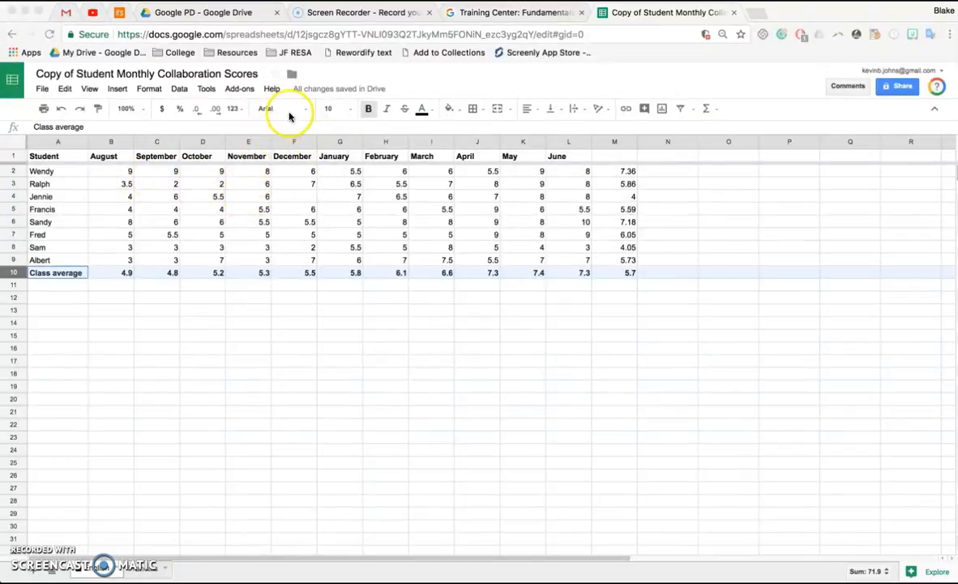
Insert a chart built from the data of the whole sheet and review its series and data options.
click(18, 142)
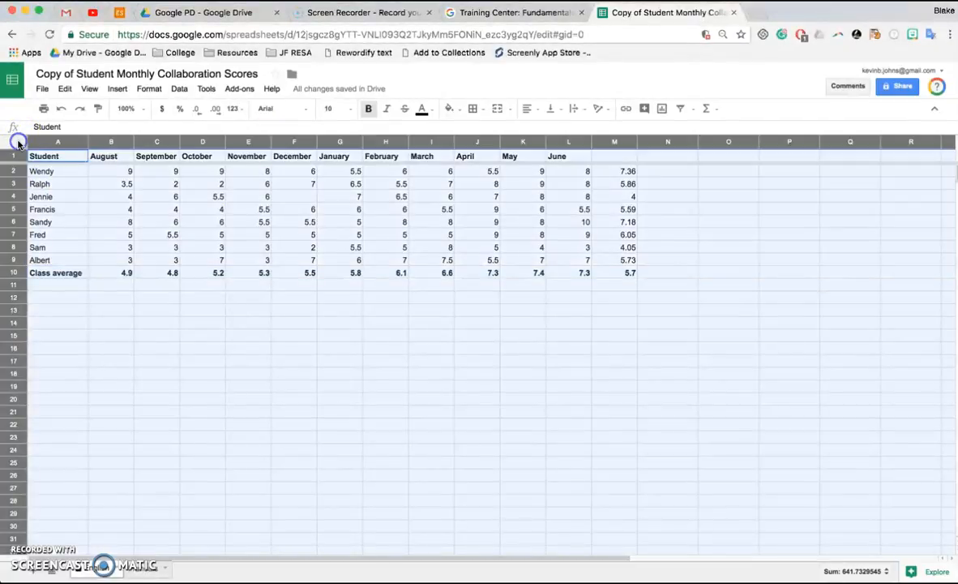
click(118, 88)
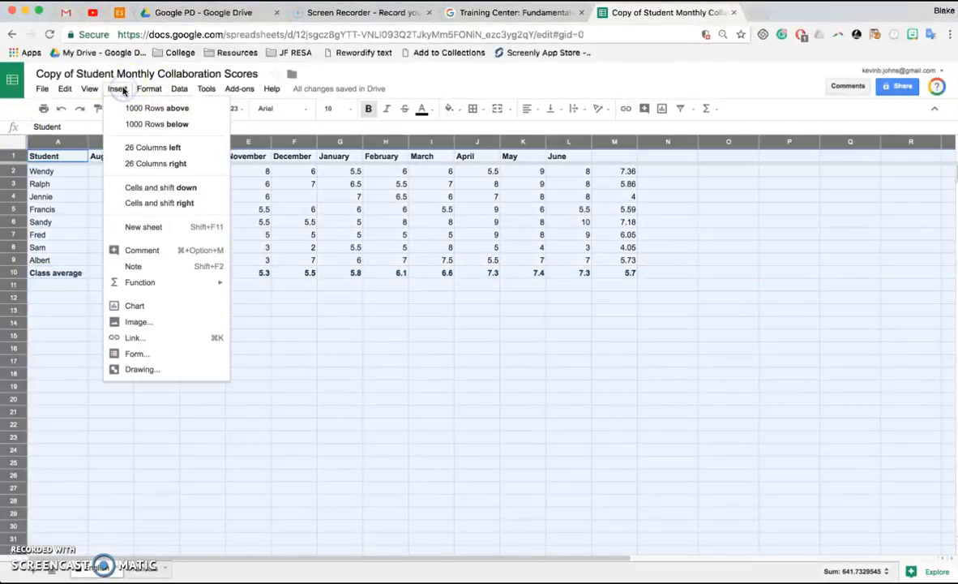
click(150, 305)
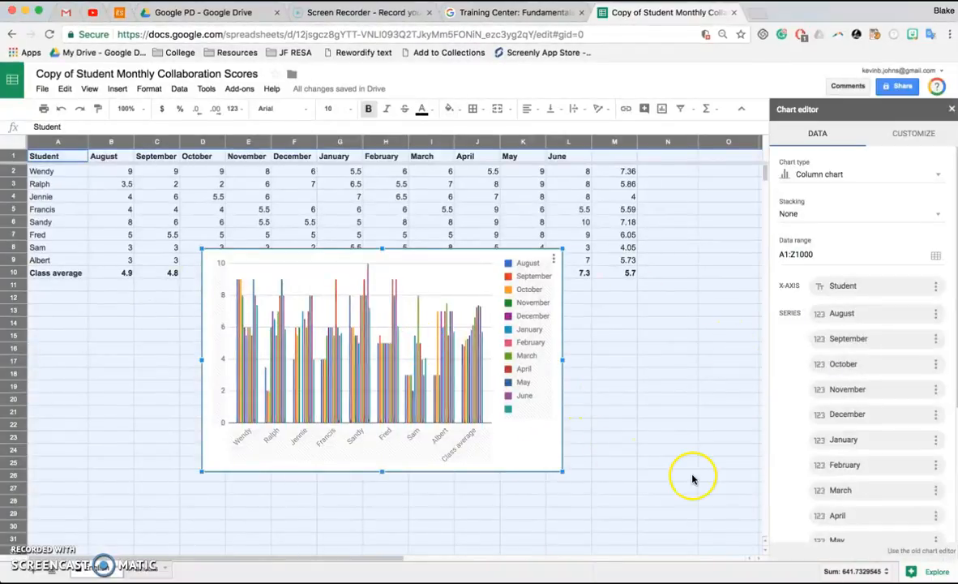
scroll(819, 393, down, 5)
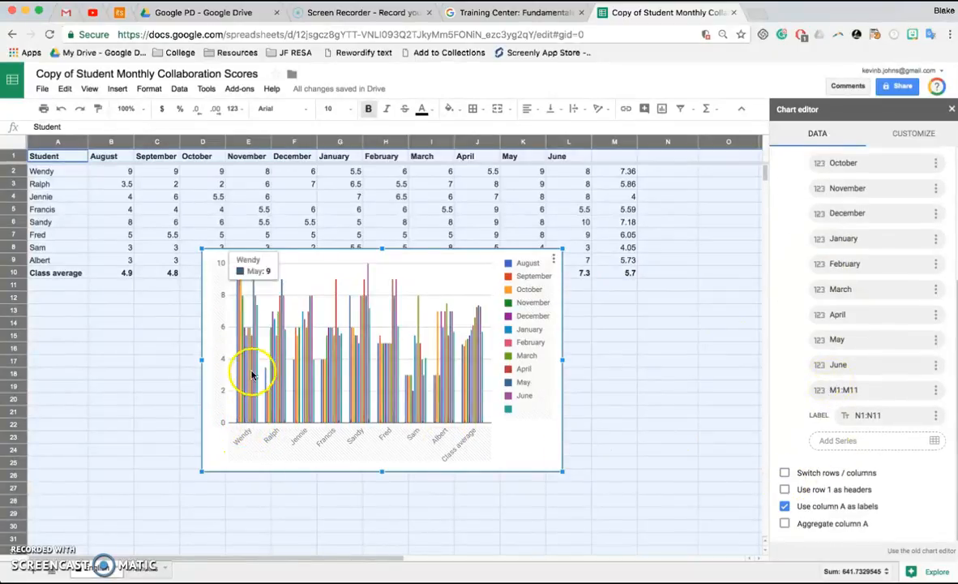
Enlarge the chart and move it to just below the header row, covering about rows 2 to 27 and columns A to N.
drag(562, 471, 726, 514)
drag(200, 411, 50, 399)
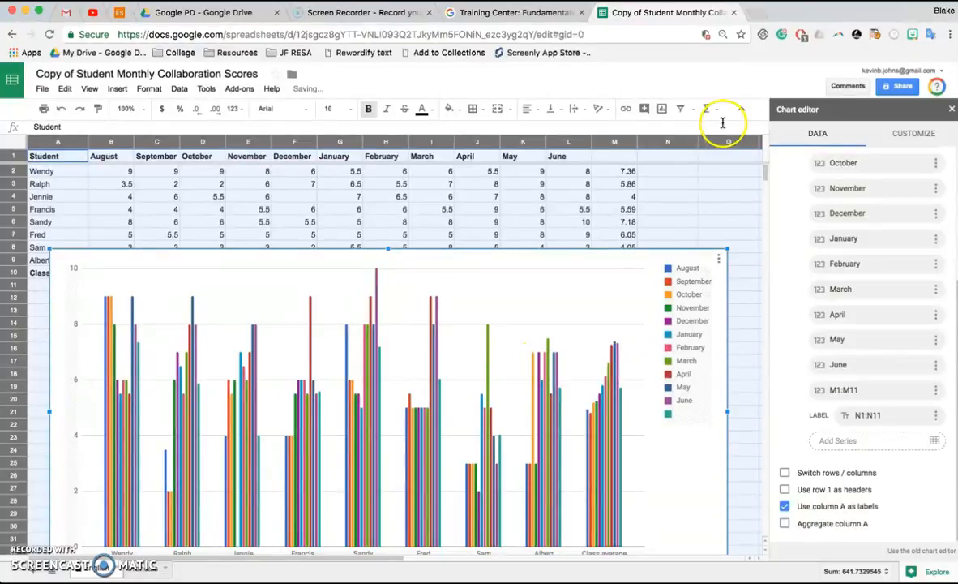
click(636, 367)
drag(663, 414, 646, 331)
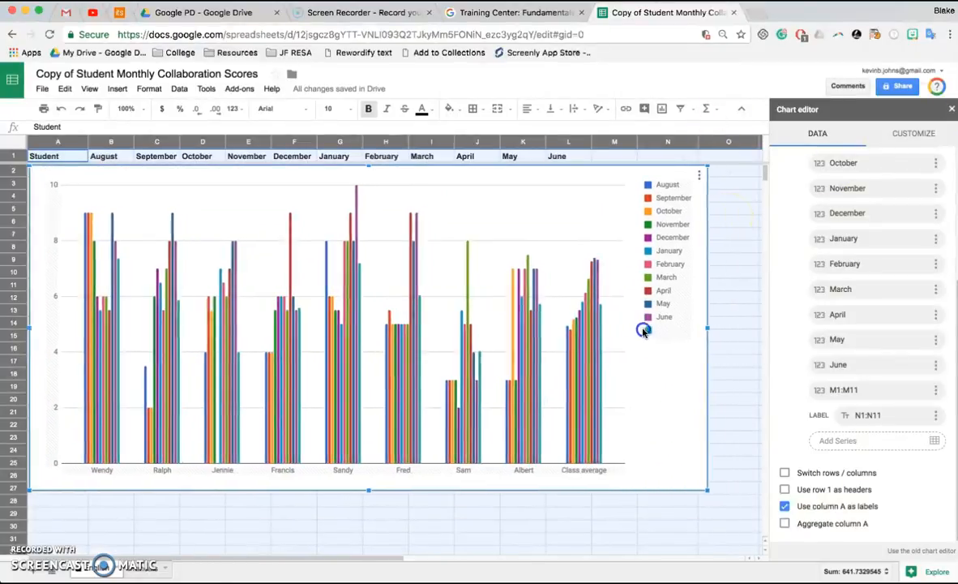
click(584, 535)
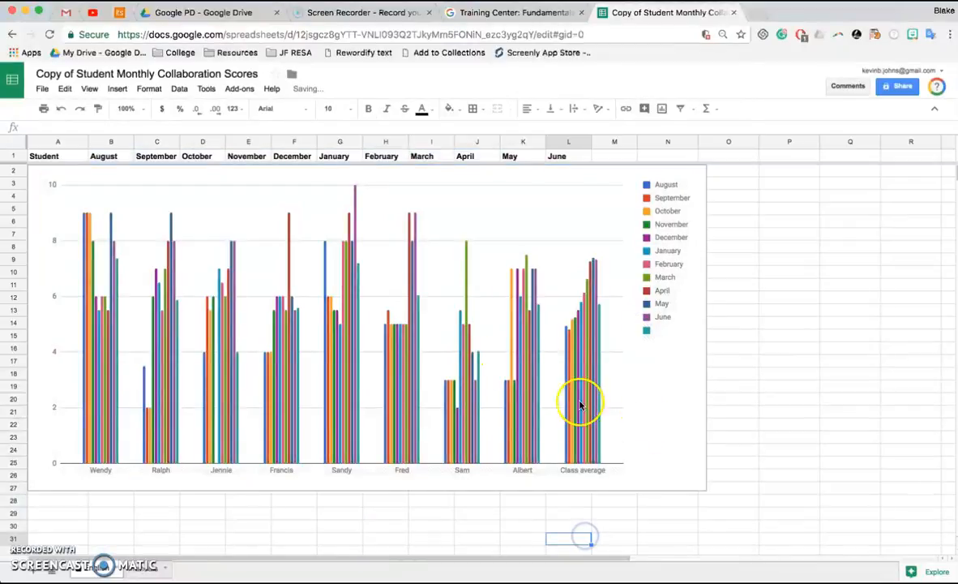
Reopen the chart for editing, switch its rows and columns so the months form the horizontal axis, and inspect the June values.
click(607, 422)
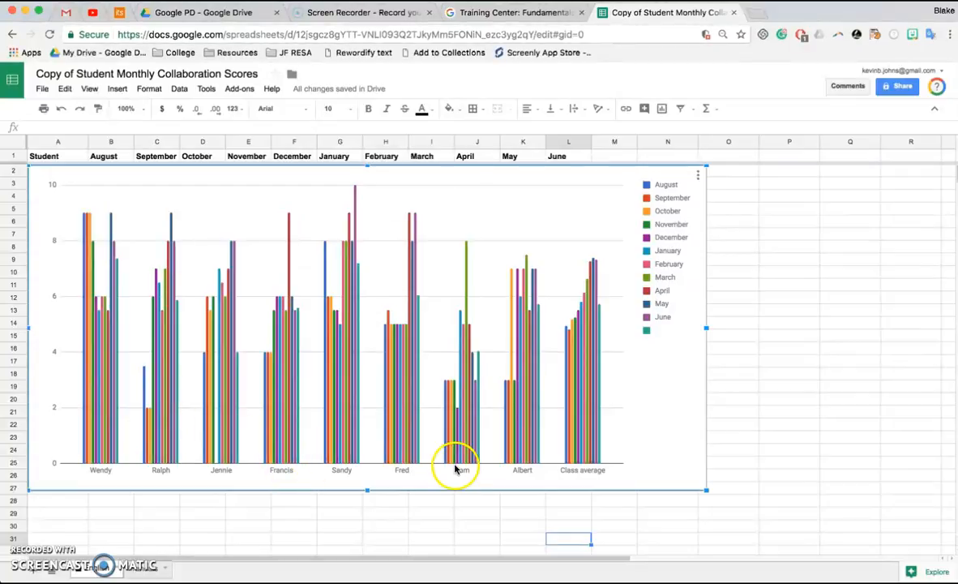
double_click(662, 422)
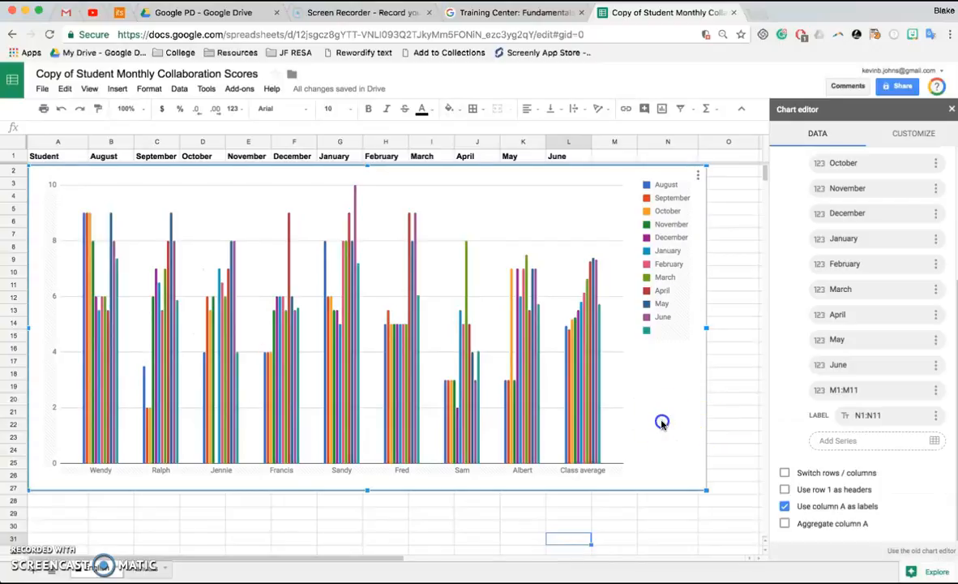
click(785, 476)
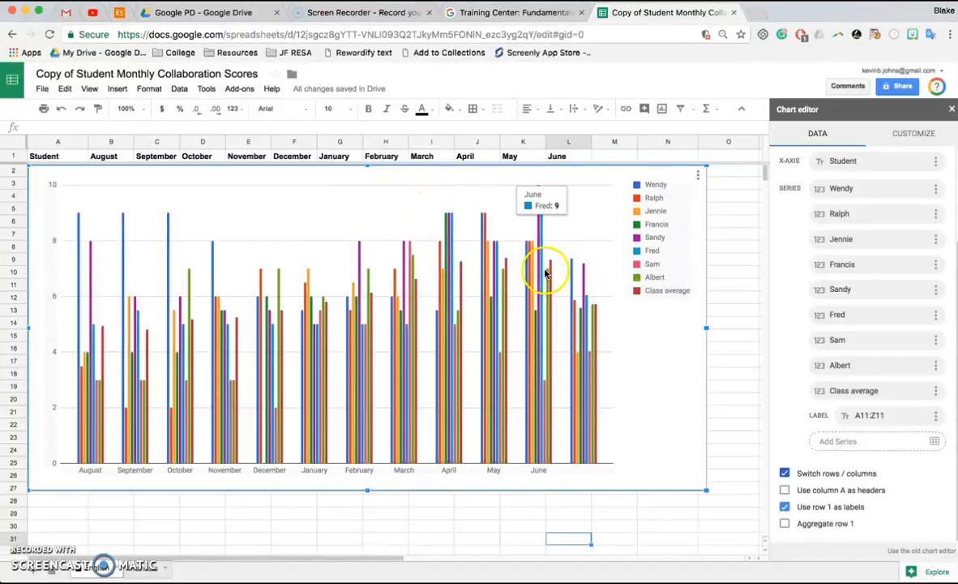
mouse_move(539, 207)
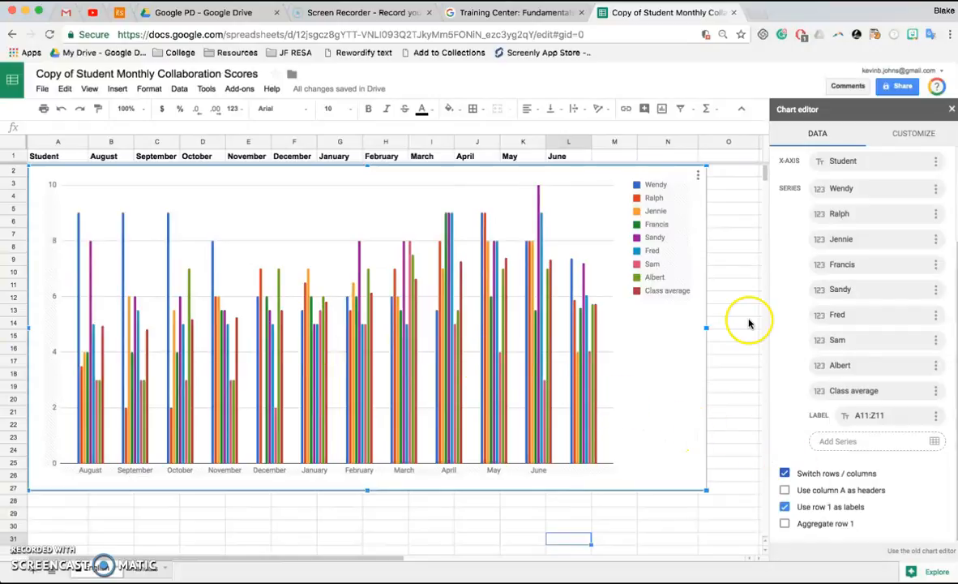
Change the column chart to a basic Line chart.
scroll(808, 316, up, 3)
click(881, 177)
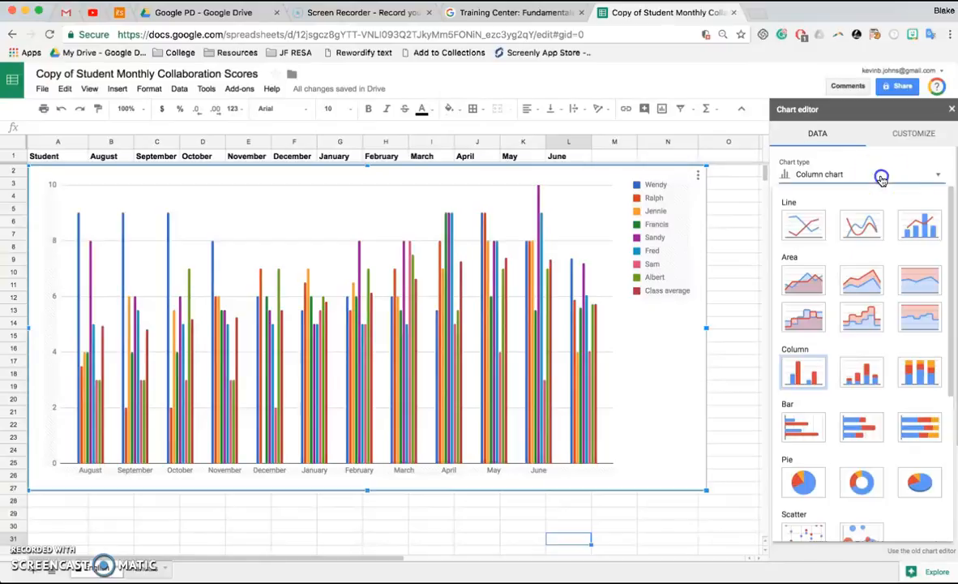
click(806, 232)
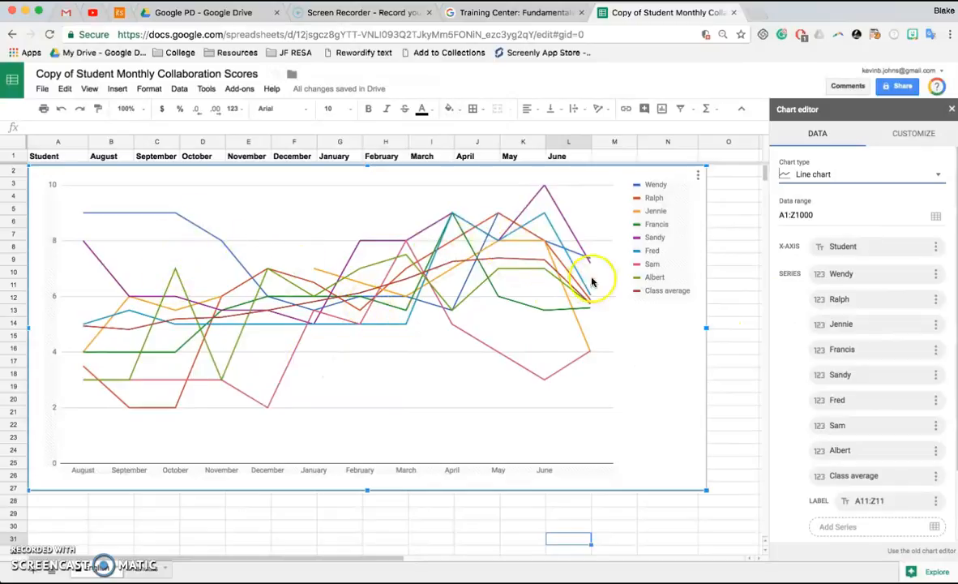
Look through the available chart types and change the line chart to a Scatter chart.
click(851, 174)
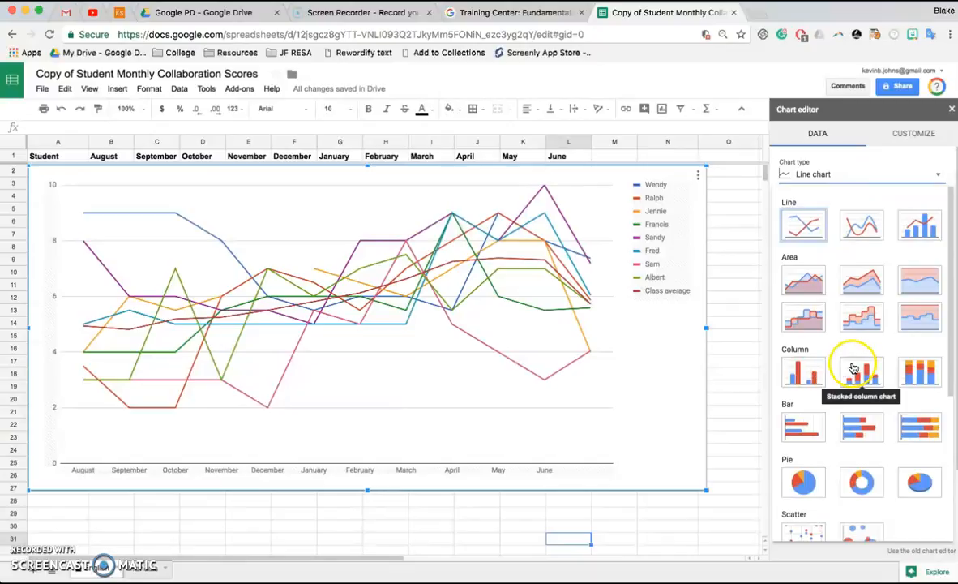
scroll(882, 316, down, 3)
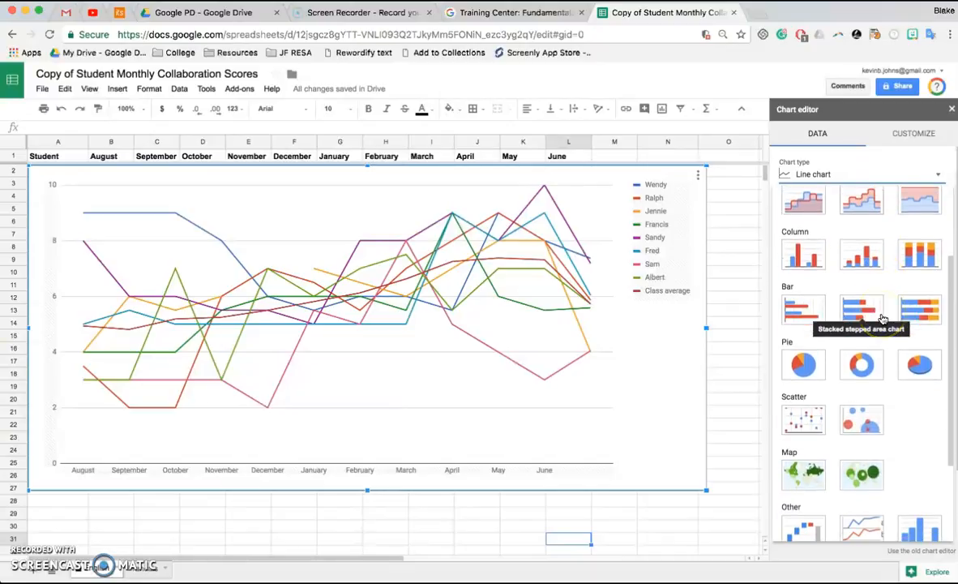
scroll(883, 319, down, 1)
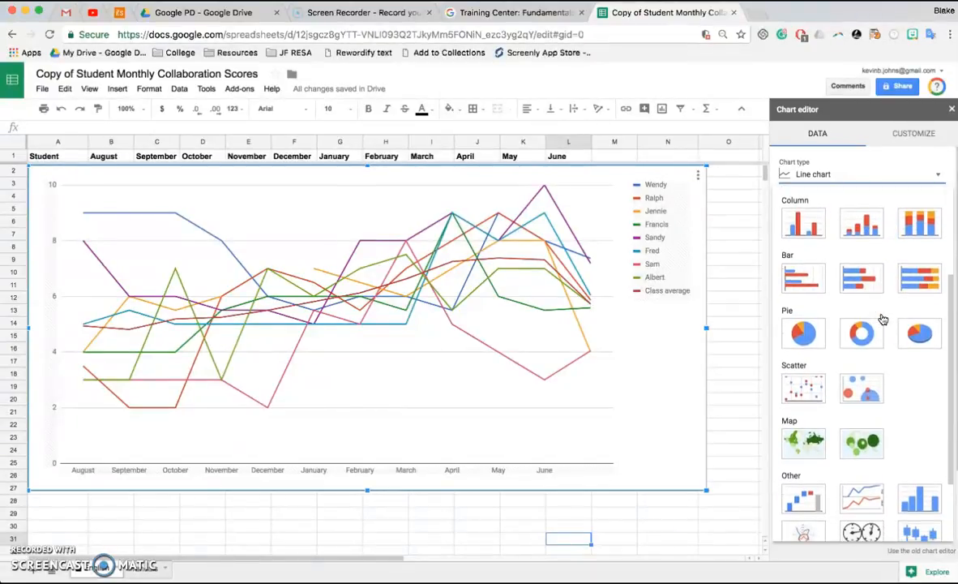
click(821, 391)
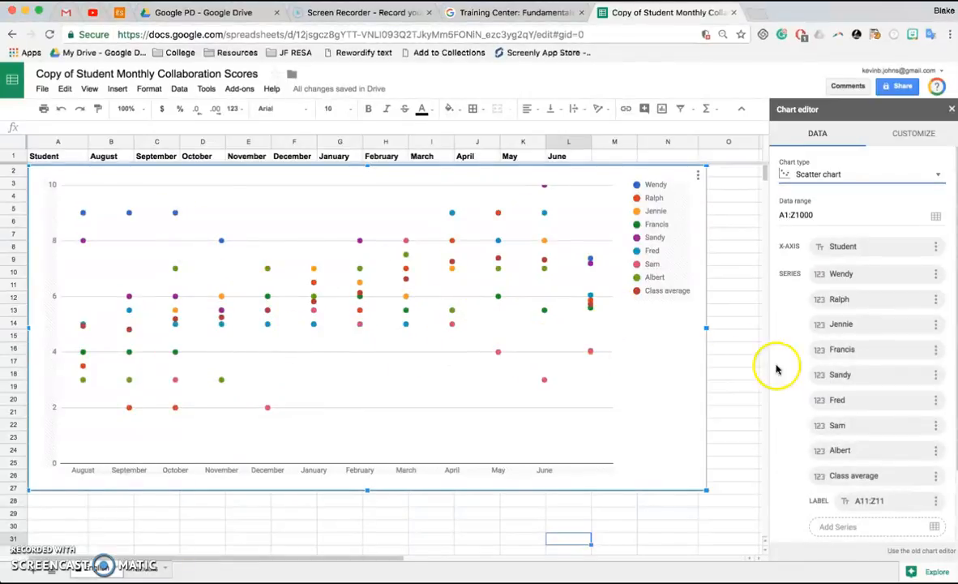
Change the scatter chart to a Bubble chart.
click(811, 177)
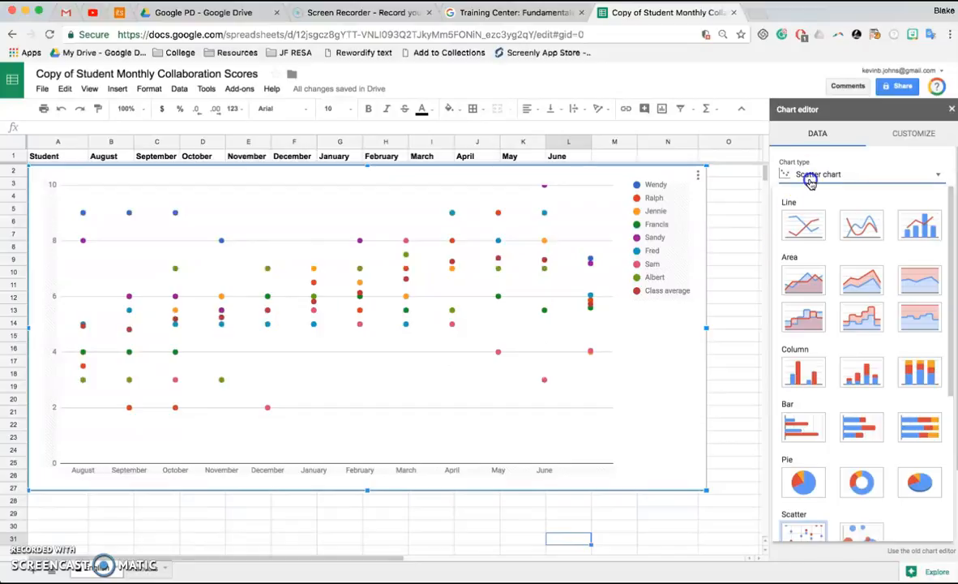
scroll(833, 367, down, 3)
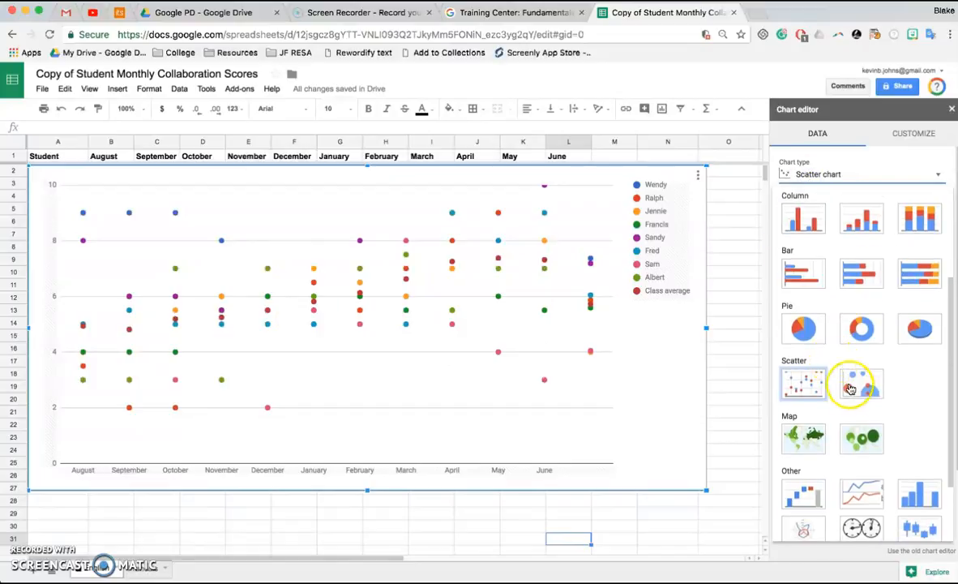
click(856, 395)
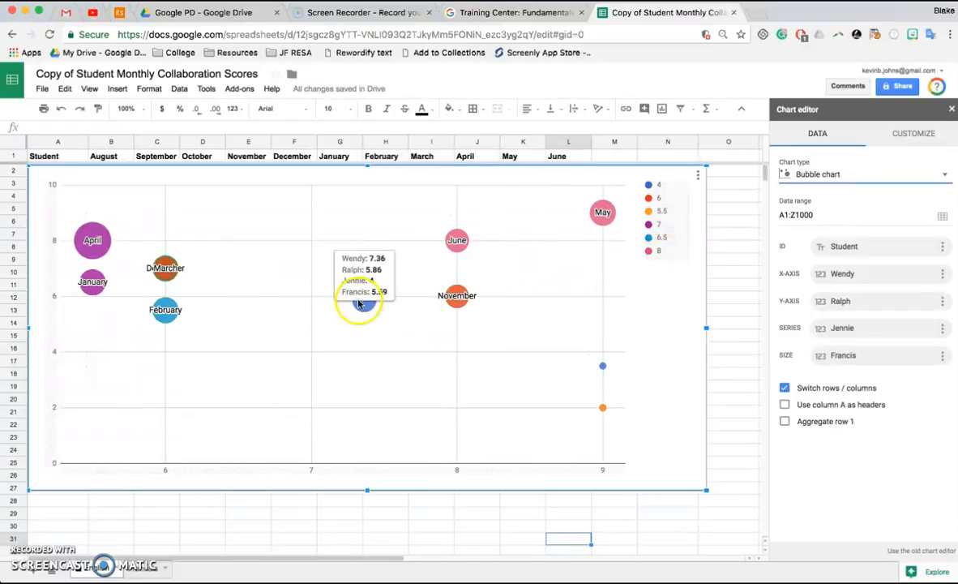
Turn off the row and column switch for the bubble chart and inspect the scores of individual student bubbles.
click(824, 396)
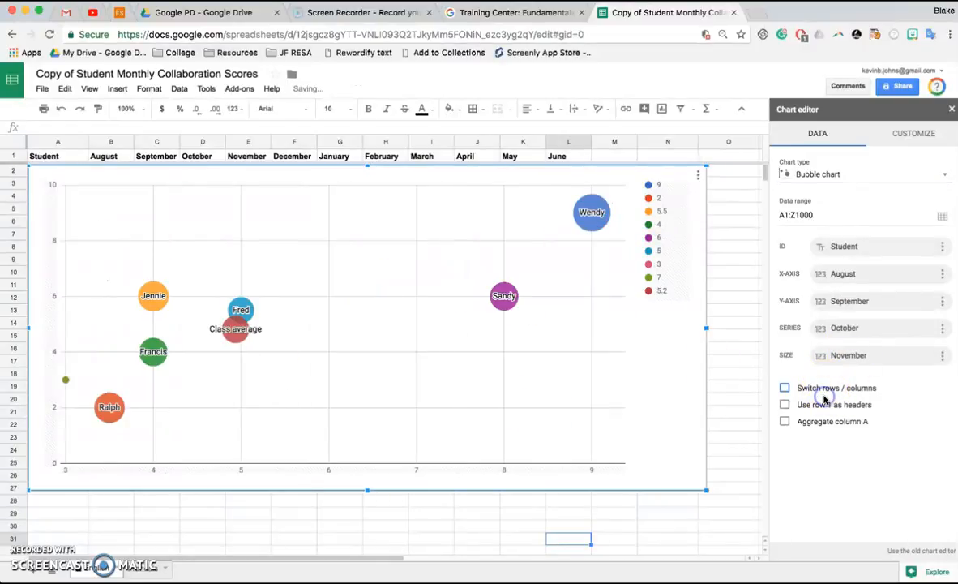
mouse_move(509, 308)
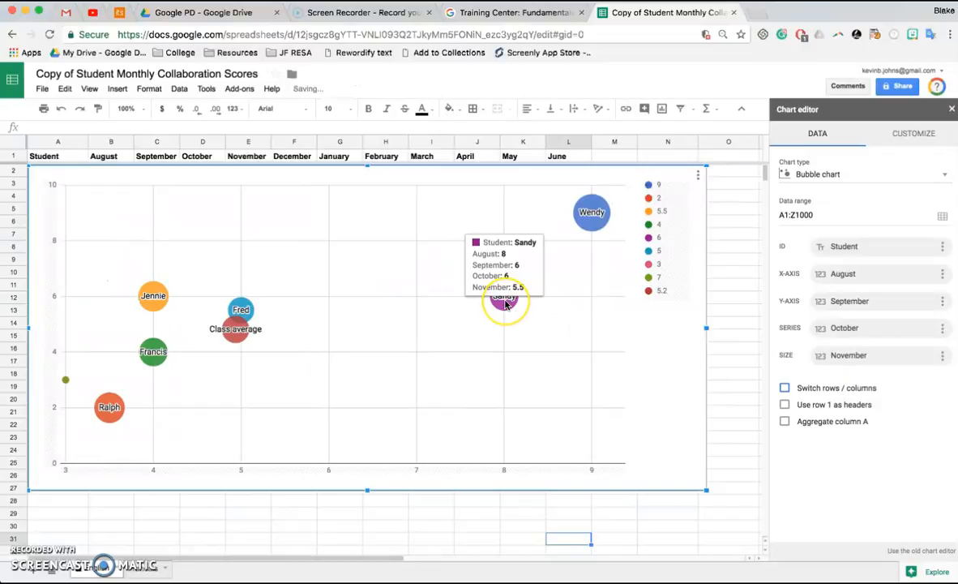
click(505, 300)
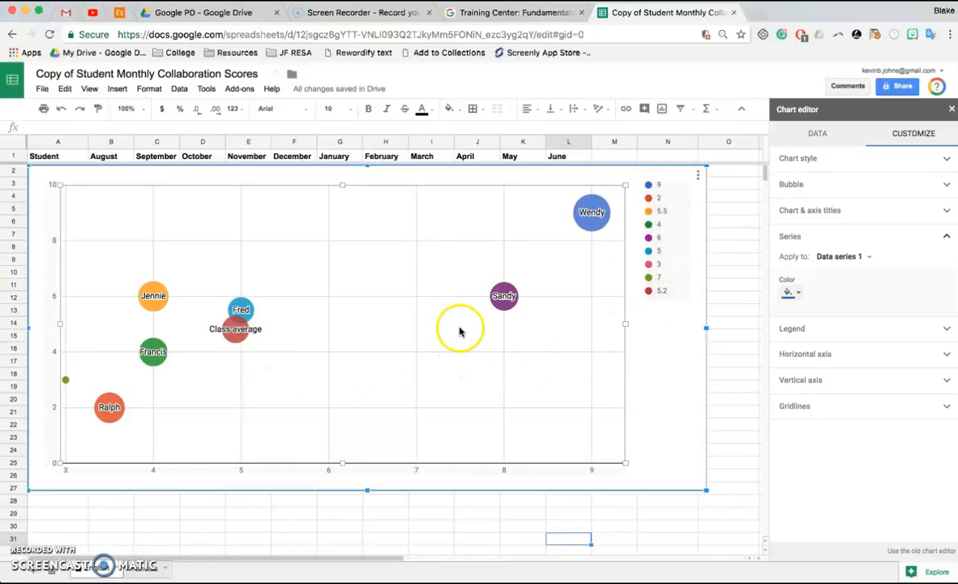
mouse_move(591, 215)
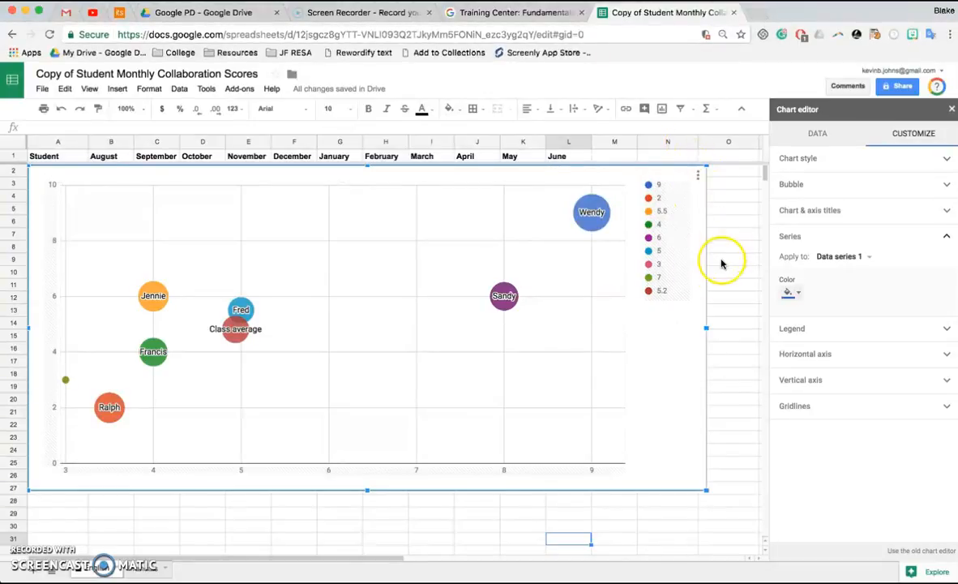
Change the bubble chart to a Smooth line chart, and replace that with a Line chart.
click(811, 135)
click(818, 172)
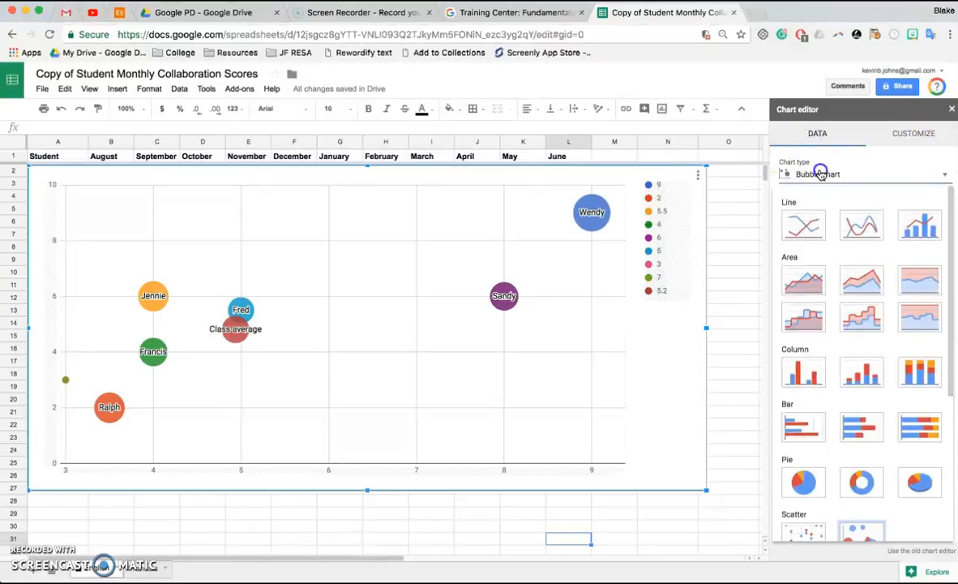
click(852, 229)
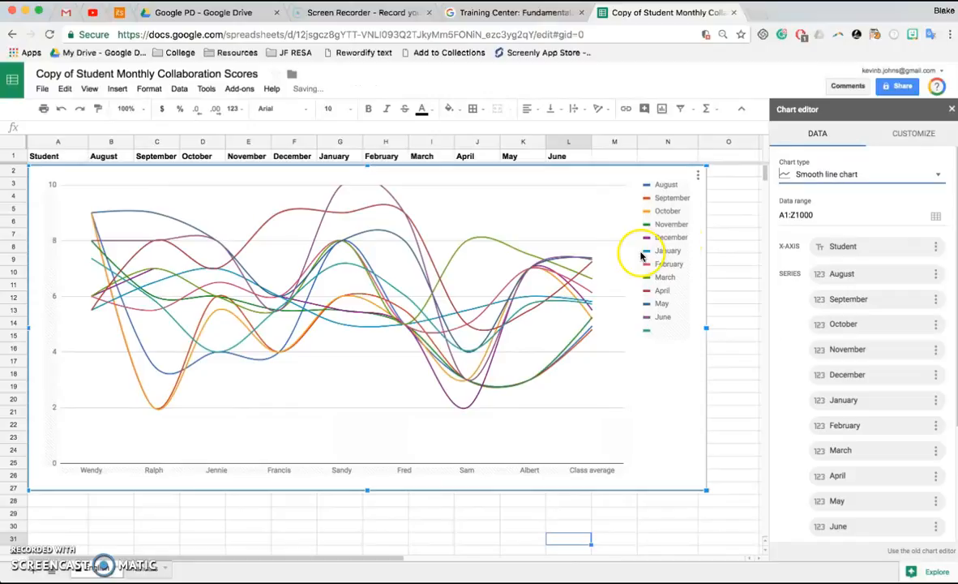
click(819, 177)
click(798, 214)
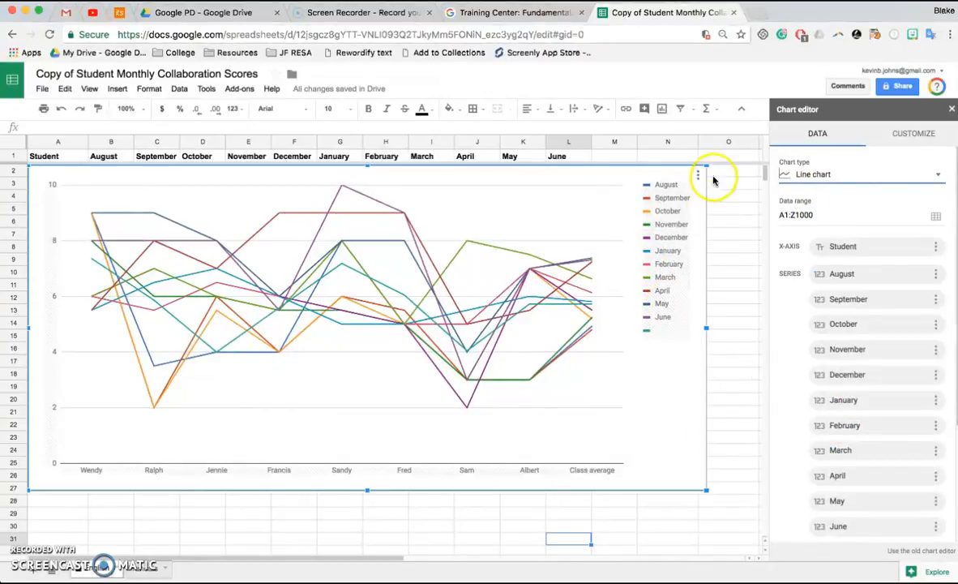
Shrink the line chart and place it below the score table, around rows 18 to 31 and columns A to I.
drag(708, 165, 398, 313)
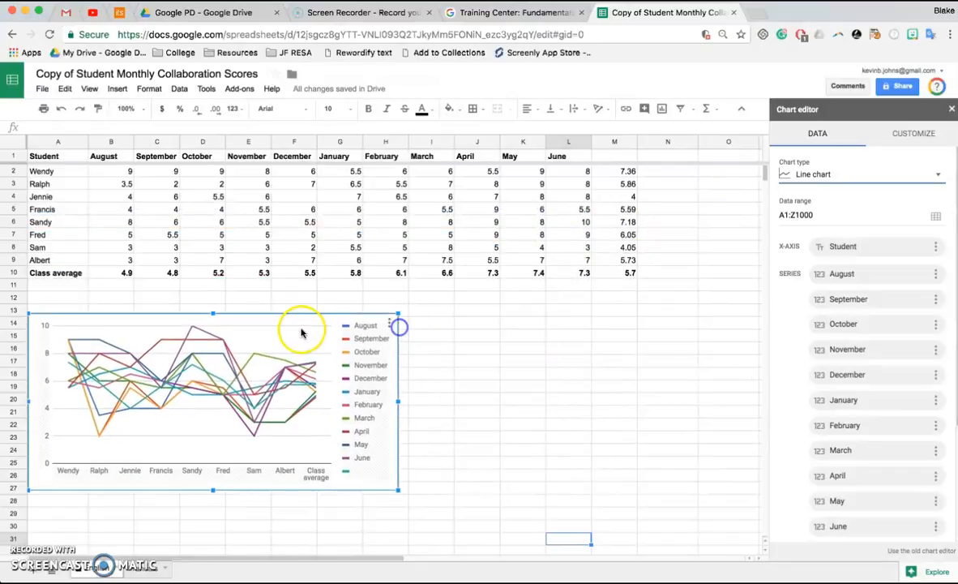
drag(332, 329, 364, 385)
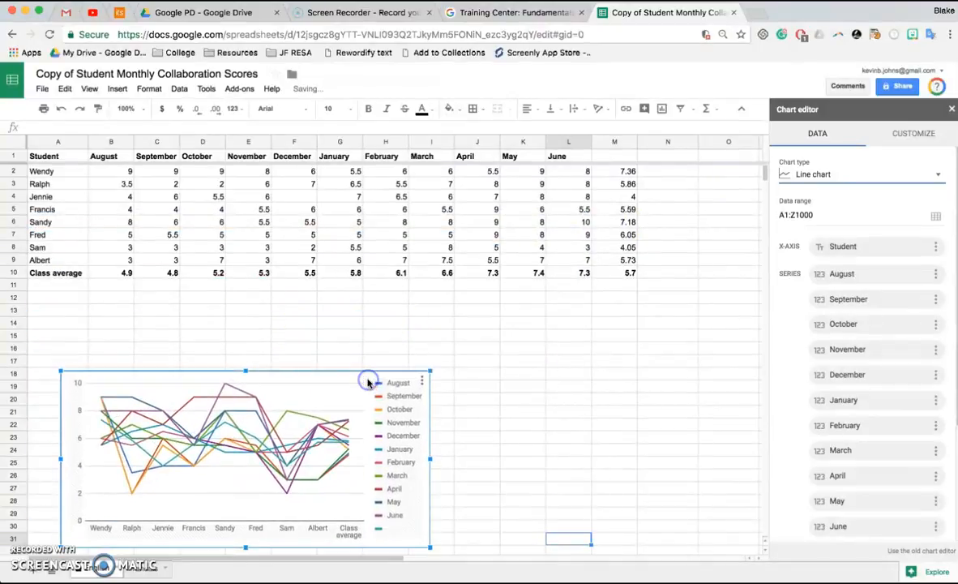
Switch the line chart's rows and columns so each student is a series, and remove the Class average series.
scroll(787, 405, down, 3)
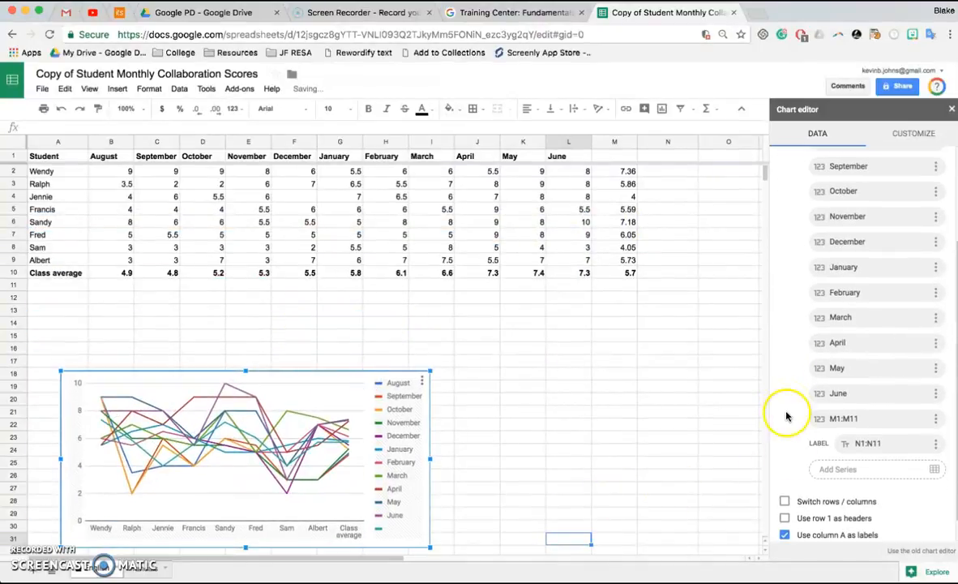
click(785, 501)
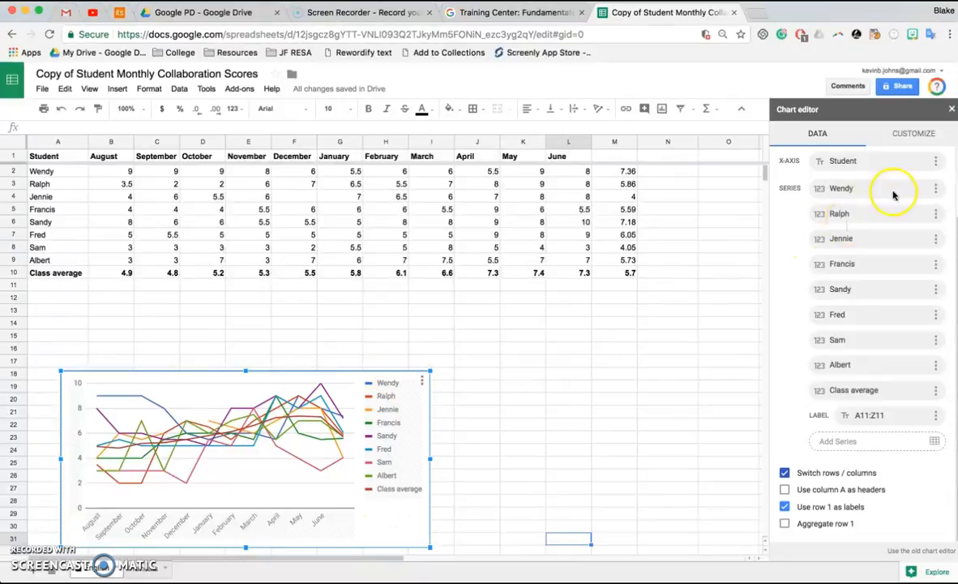
click(935, 190)
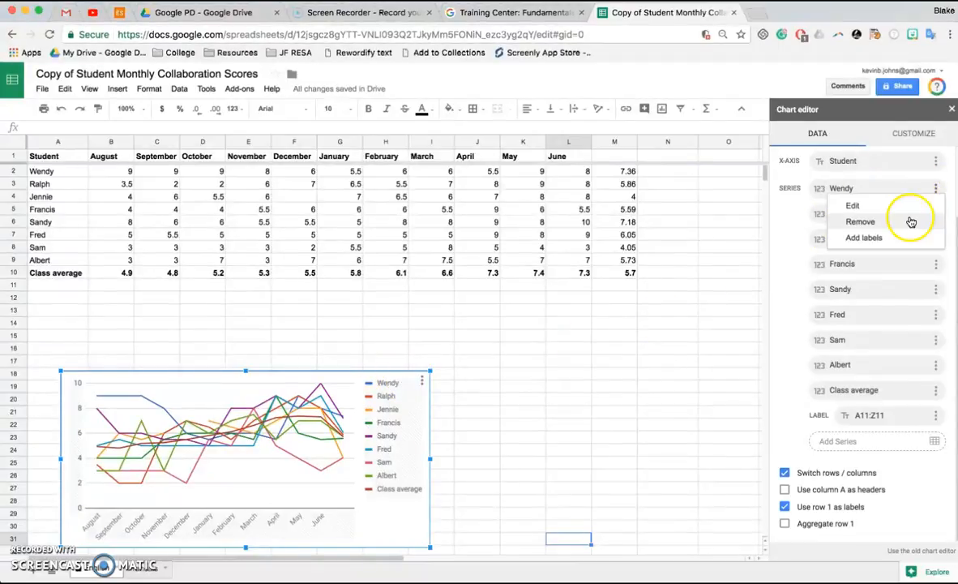
click(796, 304)
click(937, 391)
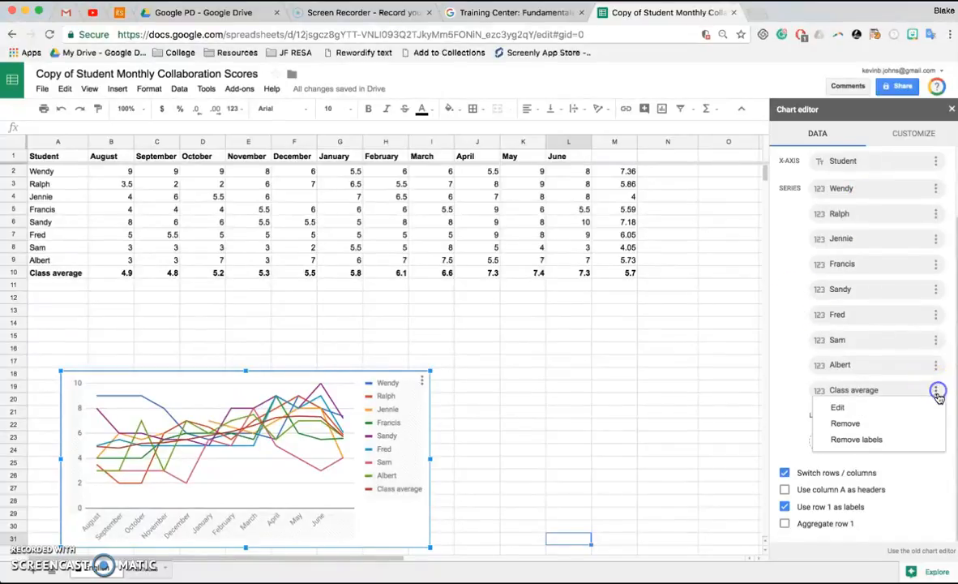
click(858, 424)
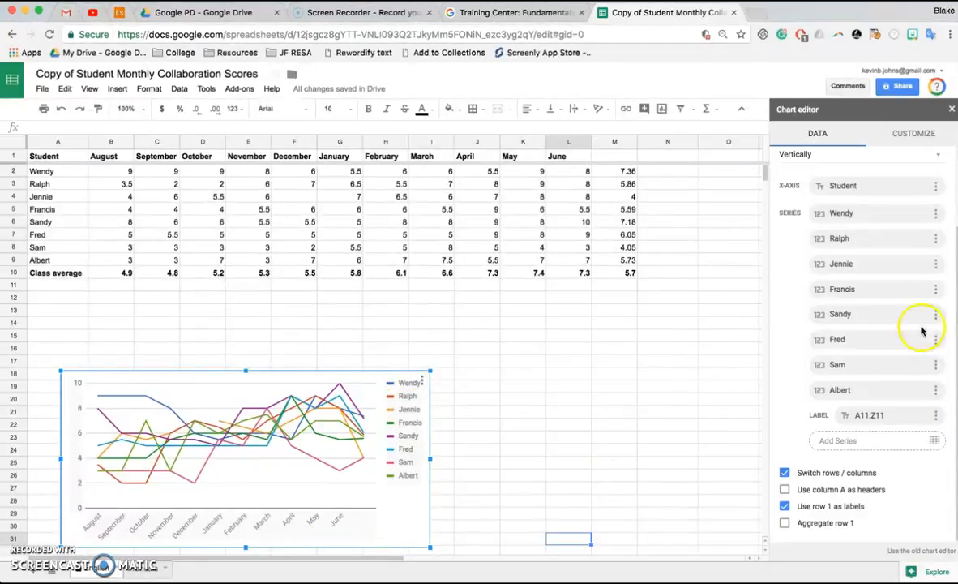
scroll(884, 268, up, 3)
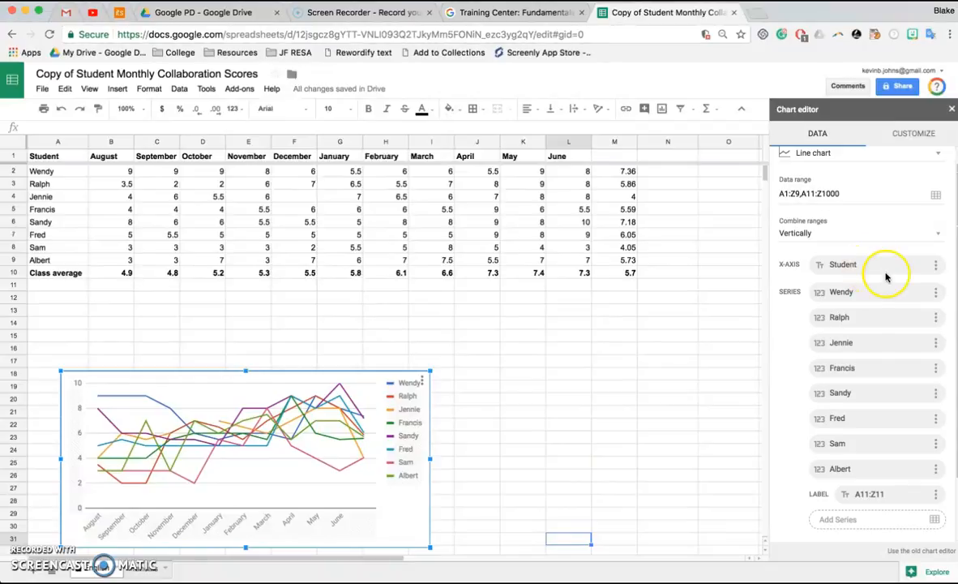
click(936, 292)
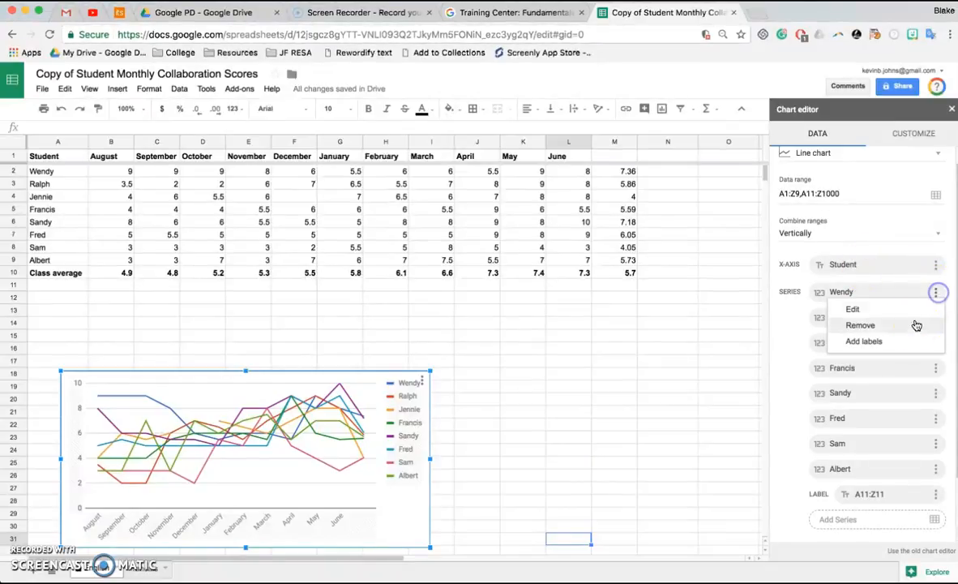
click(785, 424)
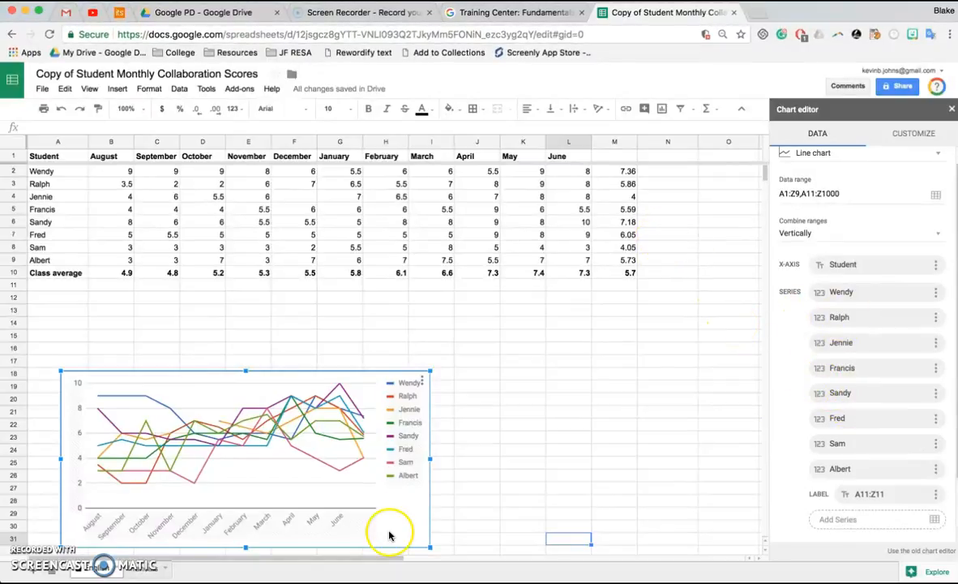
Display Sam's November score in cell E8 with two decimal places and look through the available number formats.
click(248, 247)
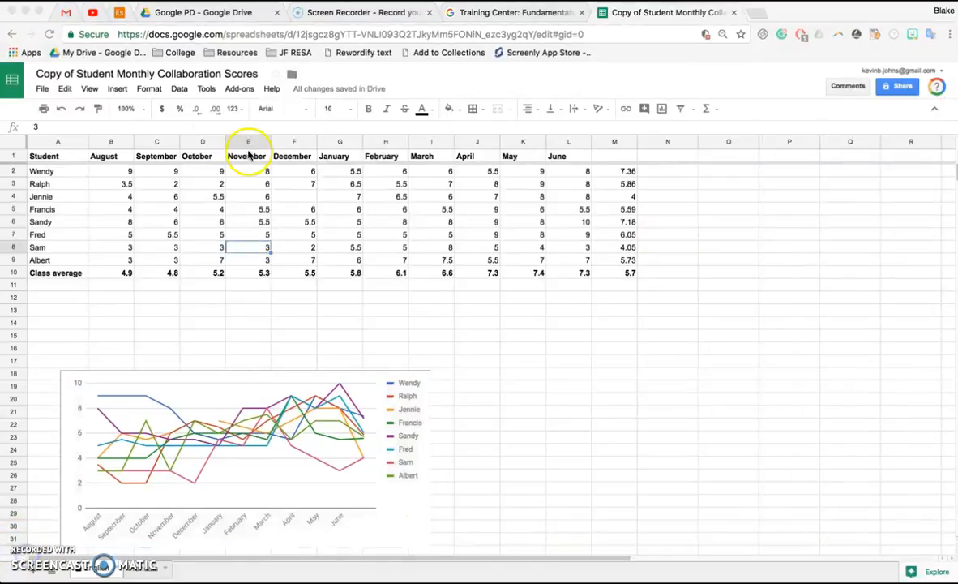
click(221, 112)
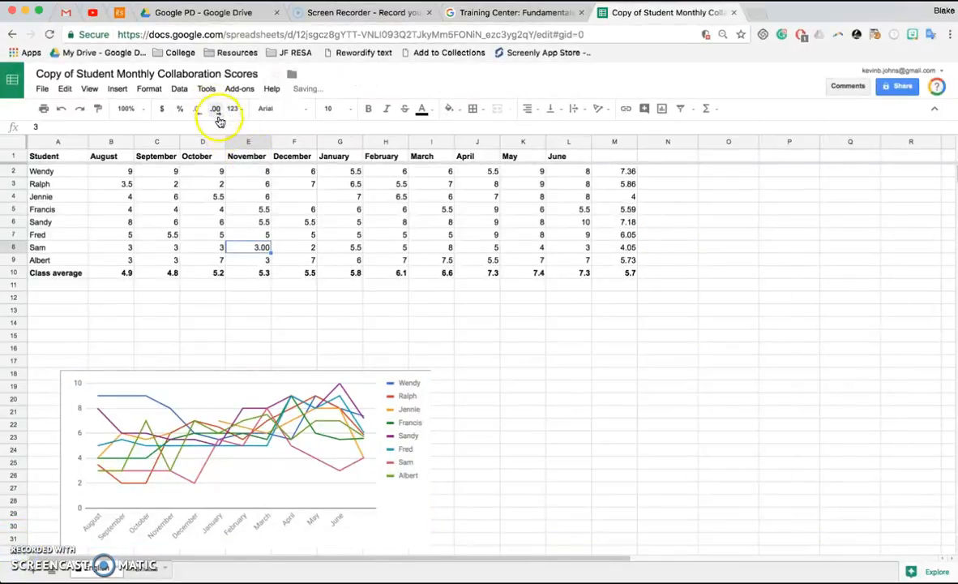
click(233, 109)
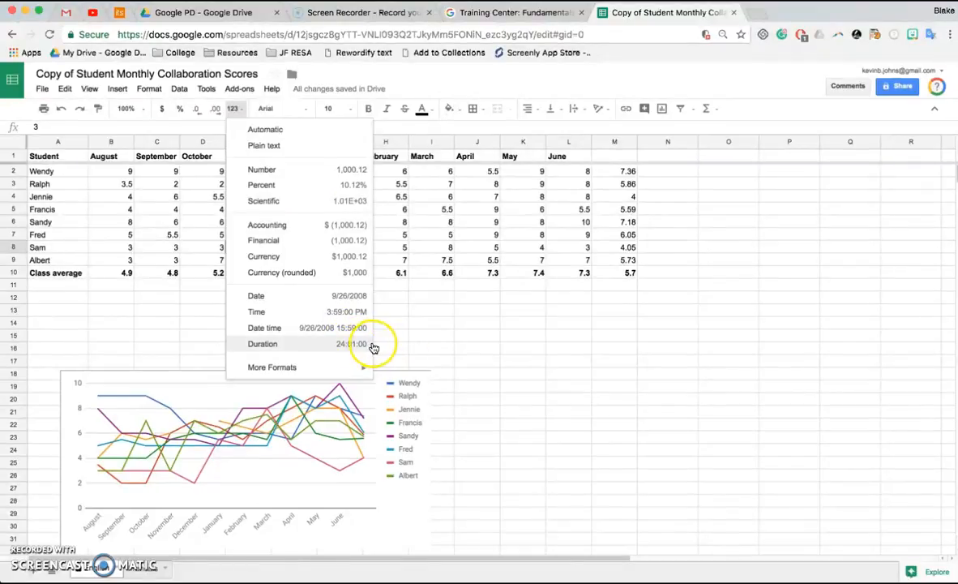
click(410, 325)
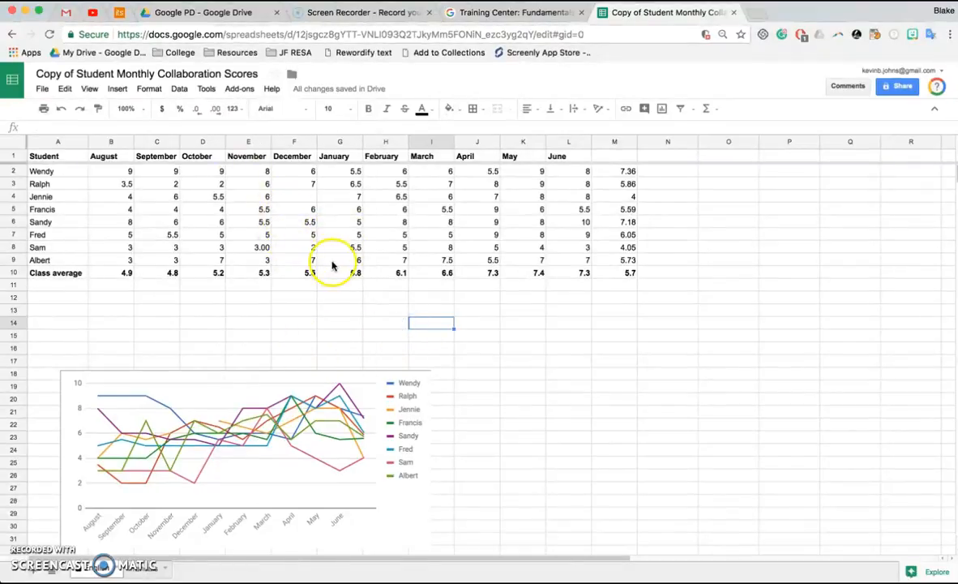
Display all numbers on the whole sheet with four decimal places.
drag(84, 172, 623, 260)
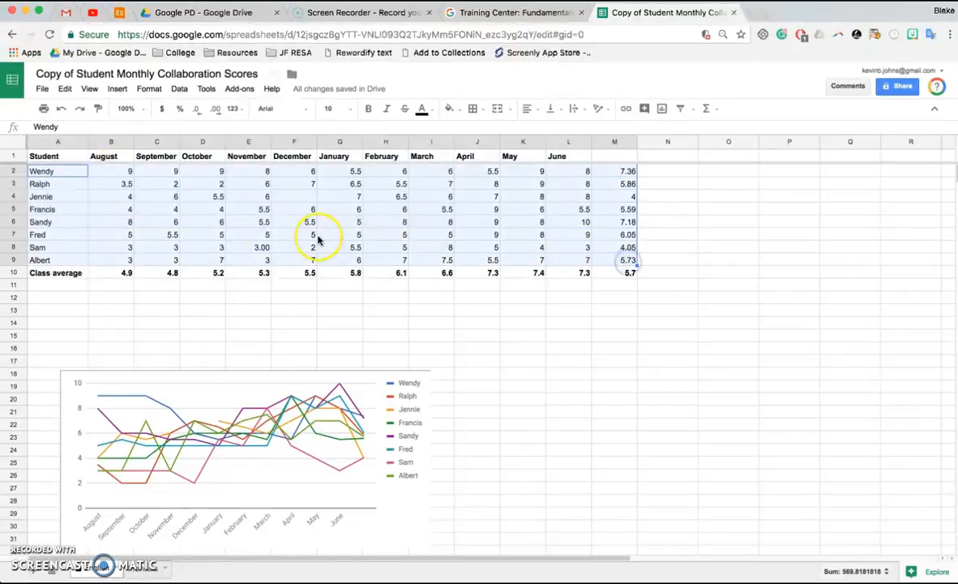
click(173, 234)
click(11, 144)
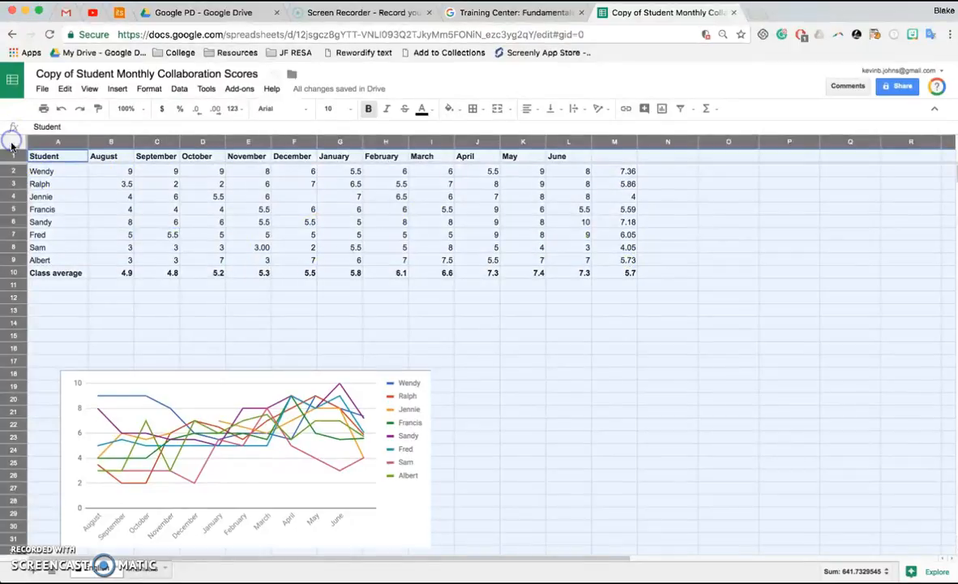
click(215, 112)
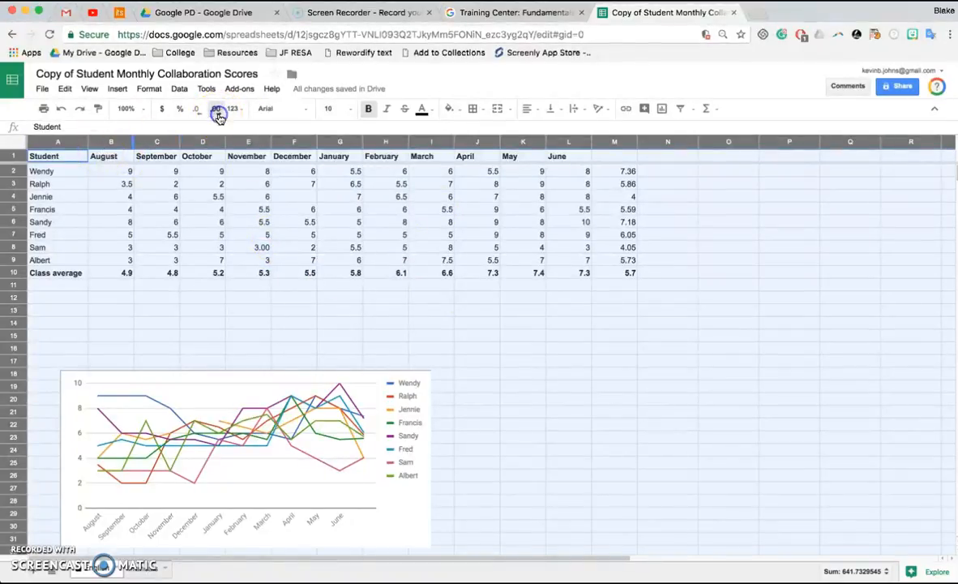
double_click(217, 114)
click(218, 113)
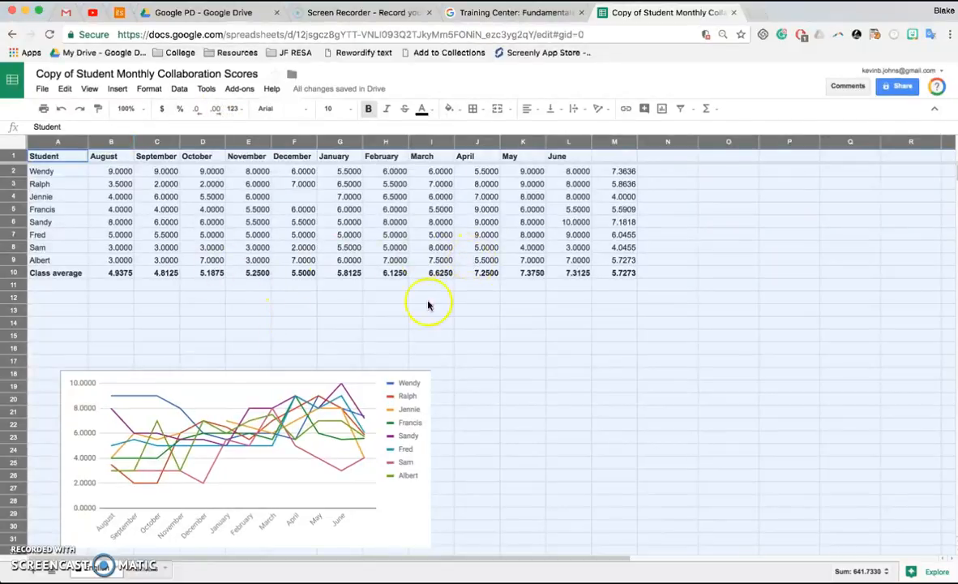
Reduce all numbers on the sheet to one decimal place.
click(429, 306)
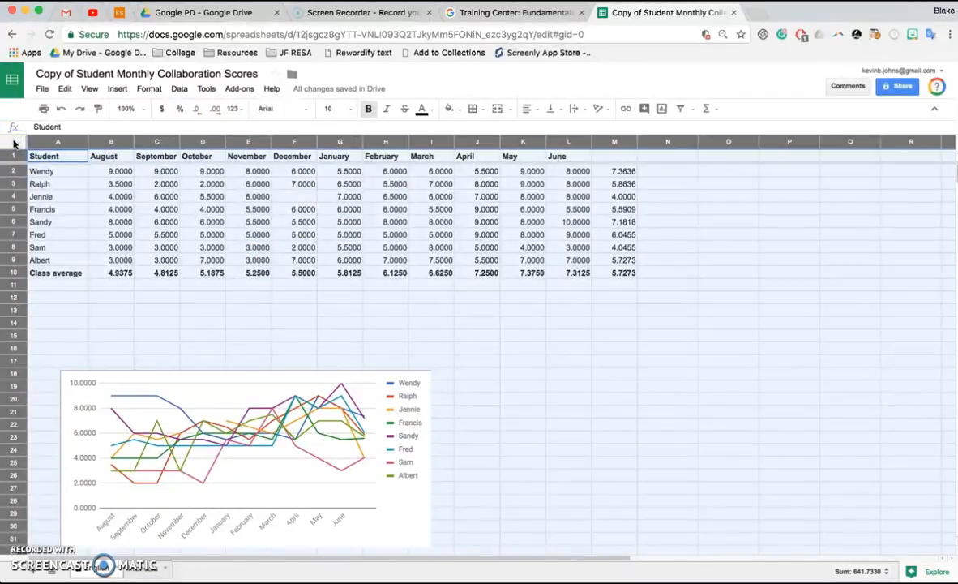
triple_click(202, 114)
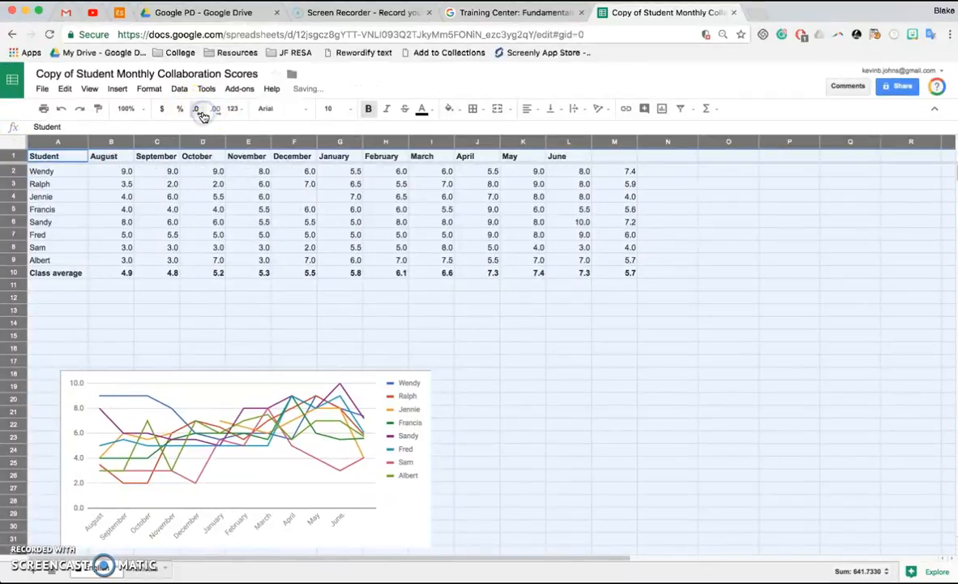
click(260, 285)
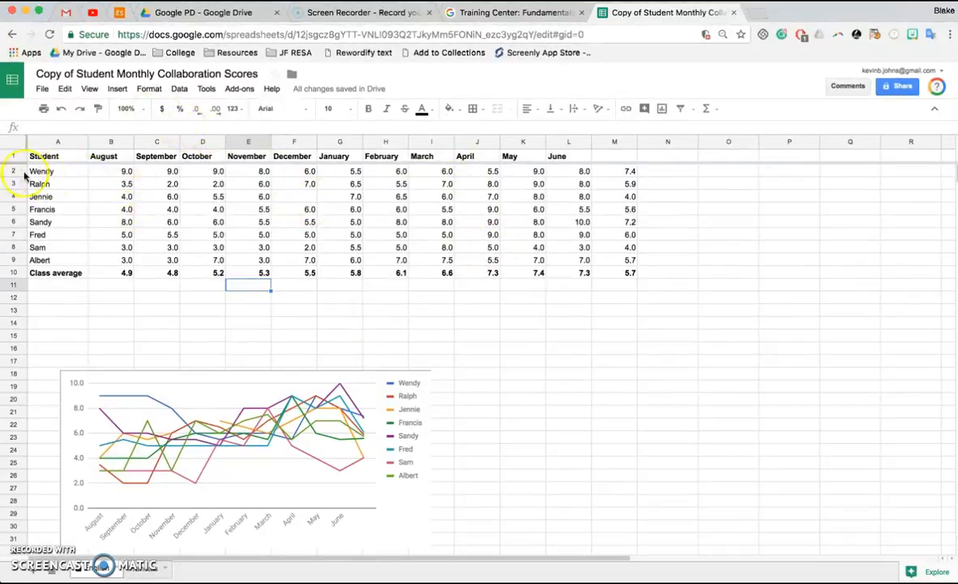
Format all numbers on the whole sheet as percentages.
click(11, 146)
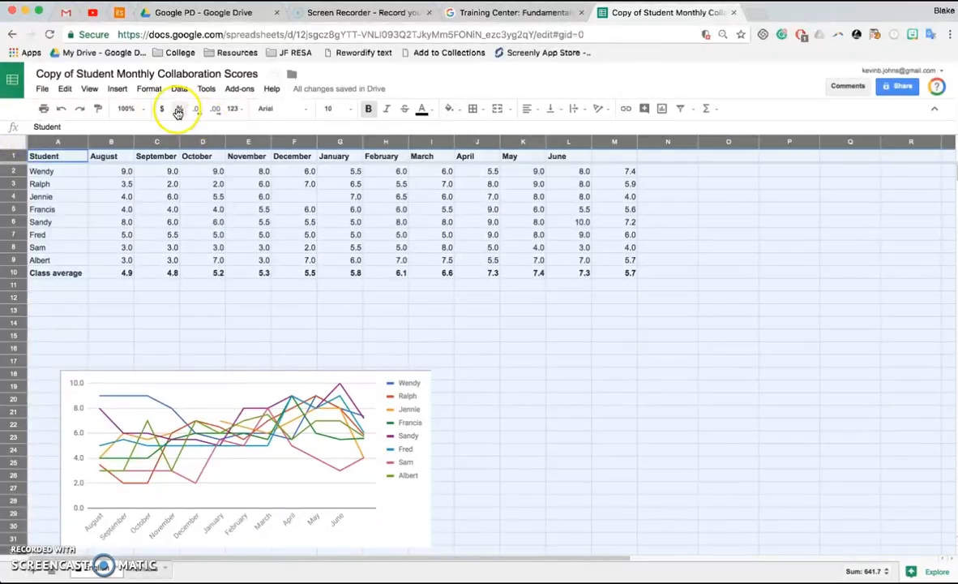
click(179, 108)
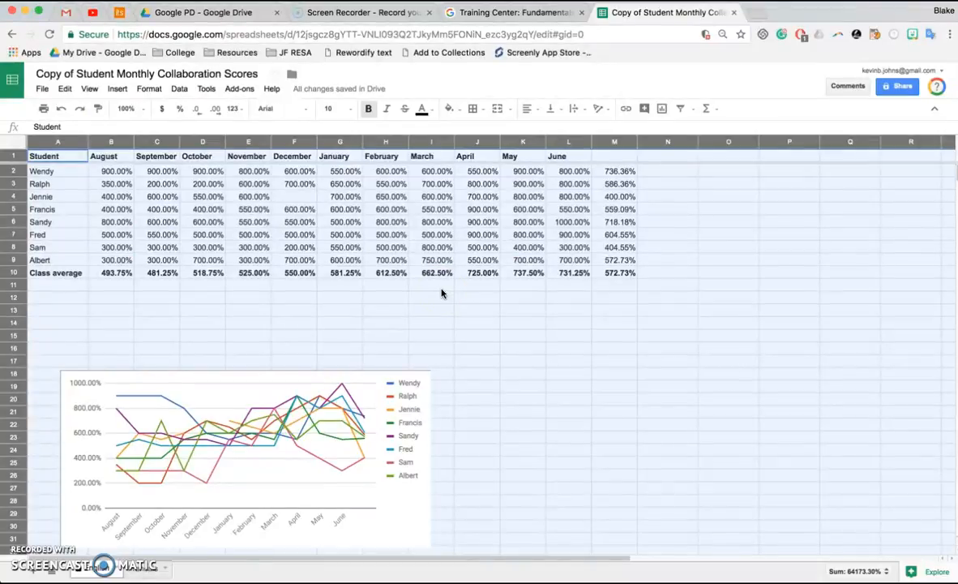
click(177, 110)
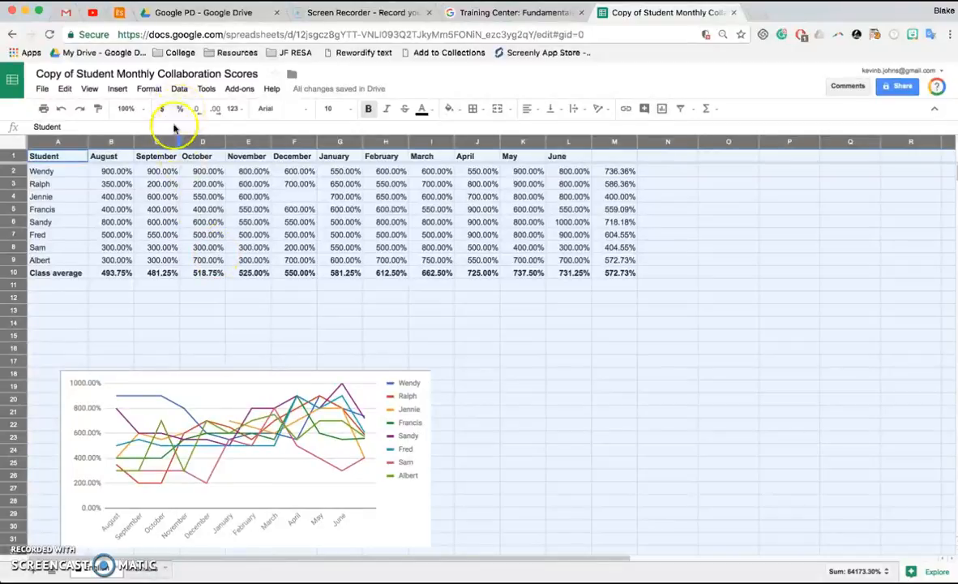
Reset the whole sheet's number format to Automatic and display its numbers with one decimal place.
click(233, 108)
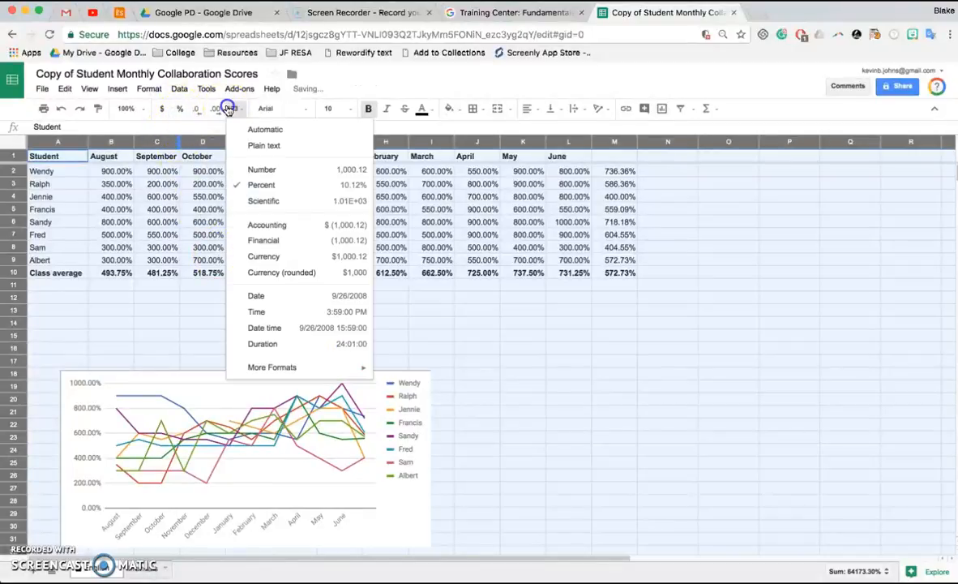
click(251, 131)
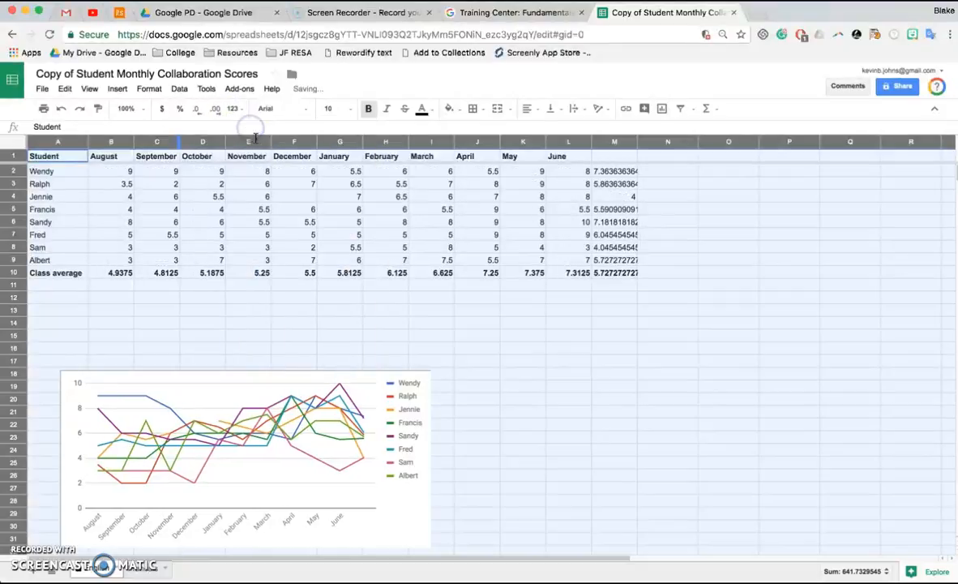
click(309, 288)
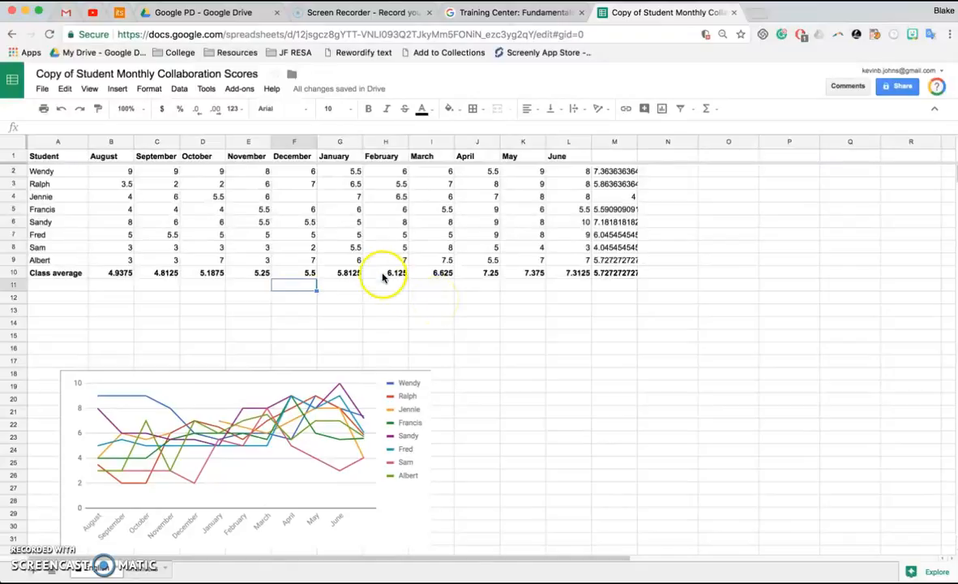
click(14, 143)
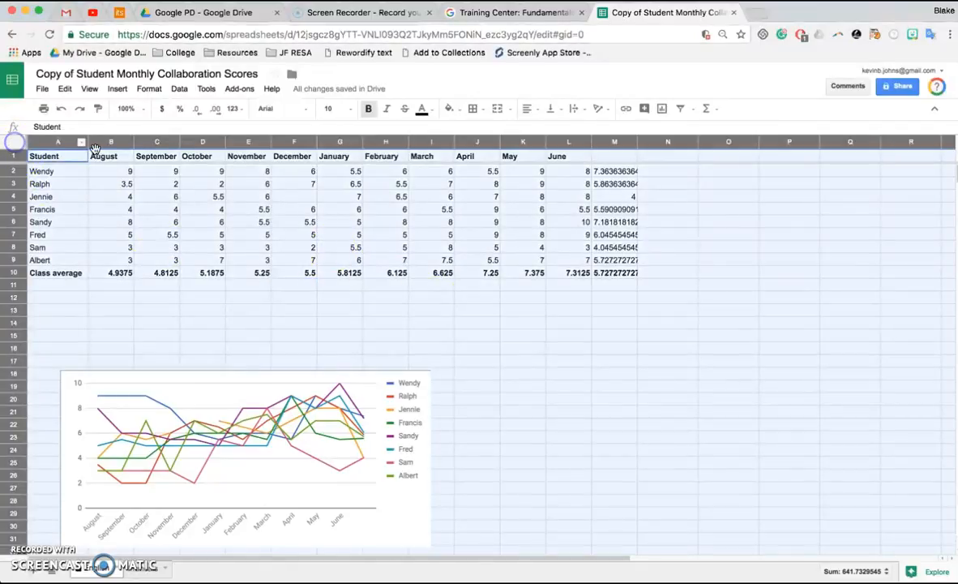
click(217, 111)
click(404, 298)
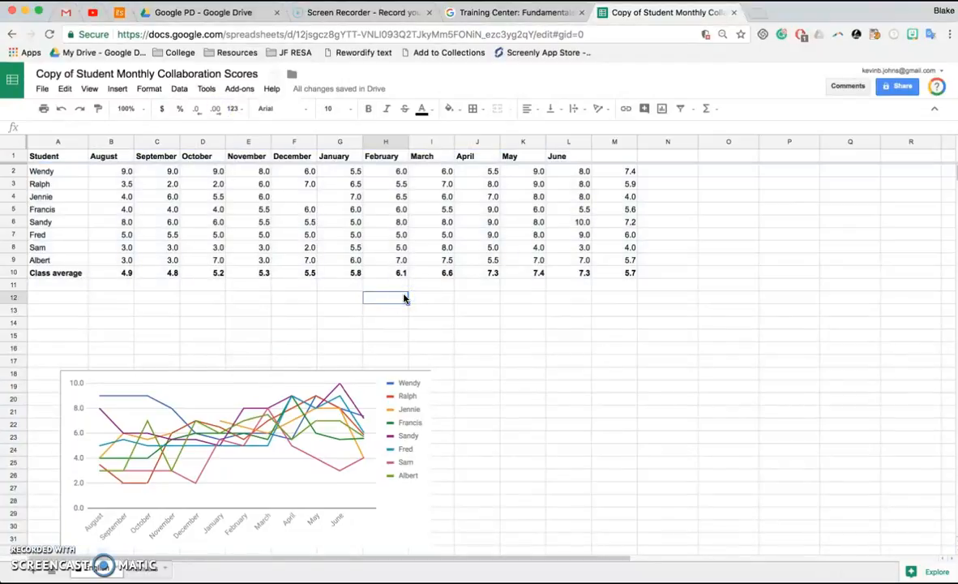
Enlarge the header row's text to font size 18 and set its text wrapping to Wrap.
click(13, 155)
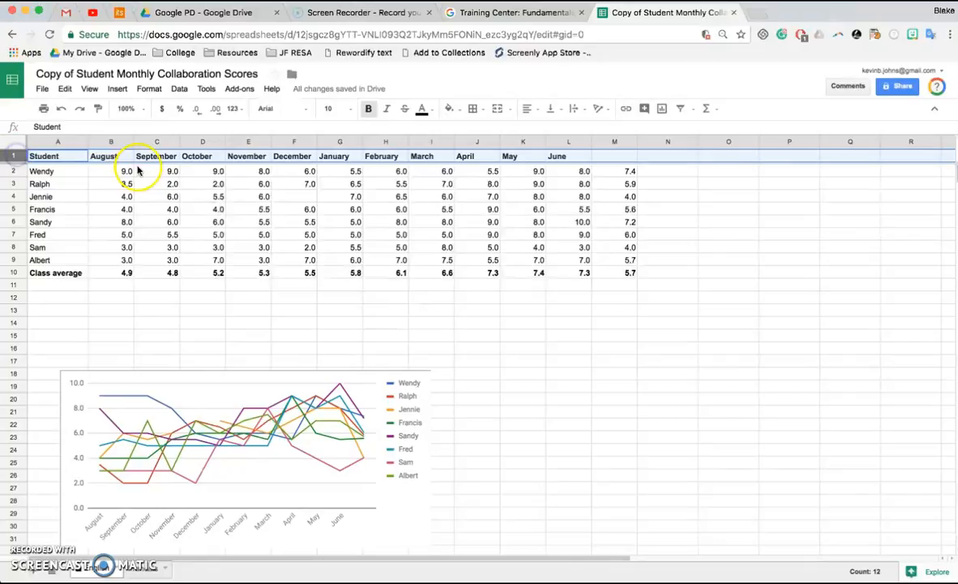
click(347, 109)
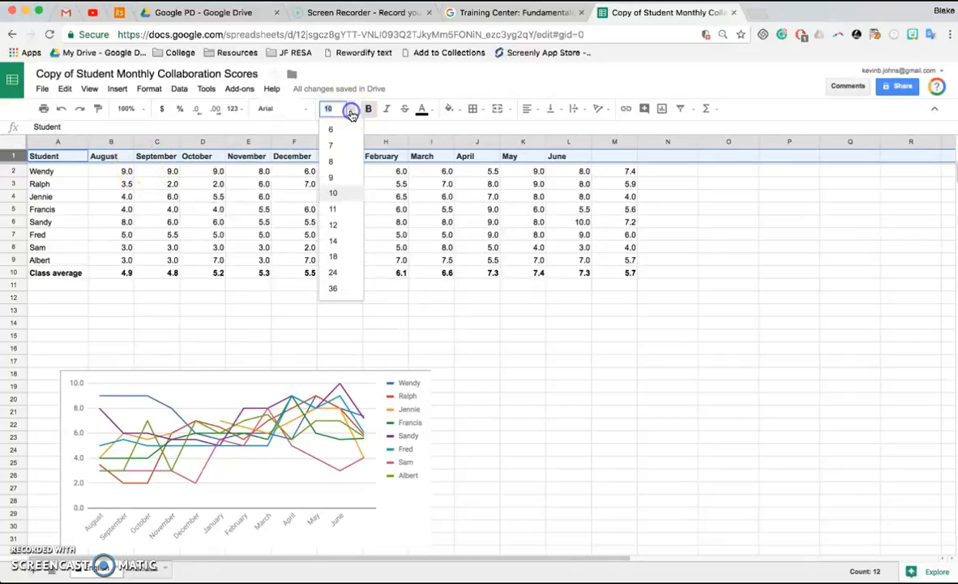
click(341, 254)
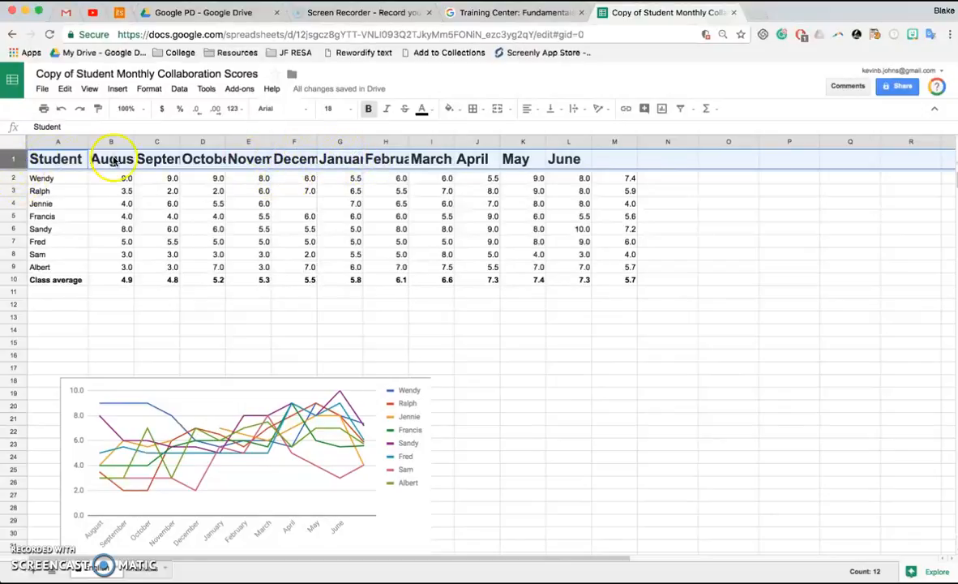
click(149, 88)
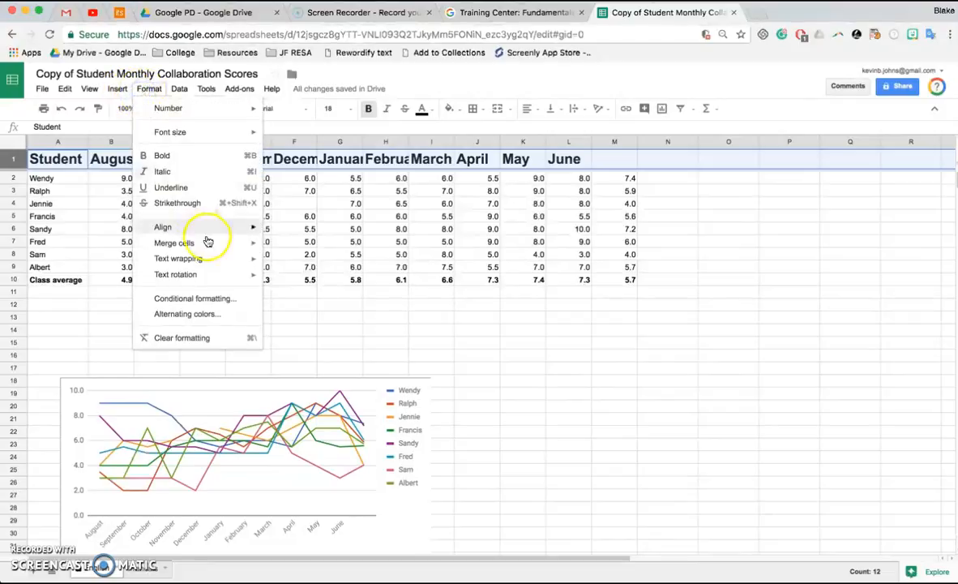
mouse_move(215, 258)
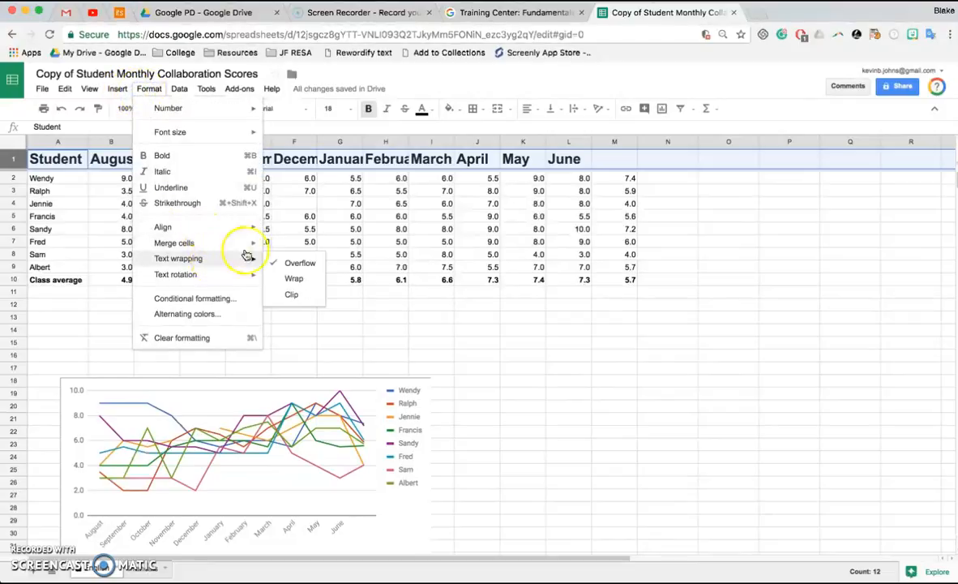
click(314, 278)
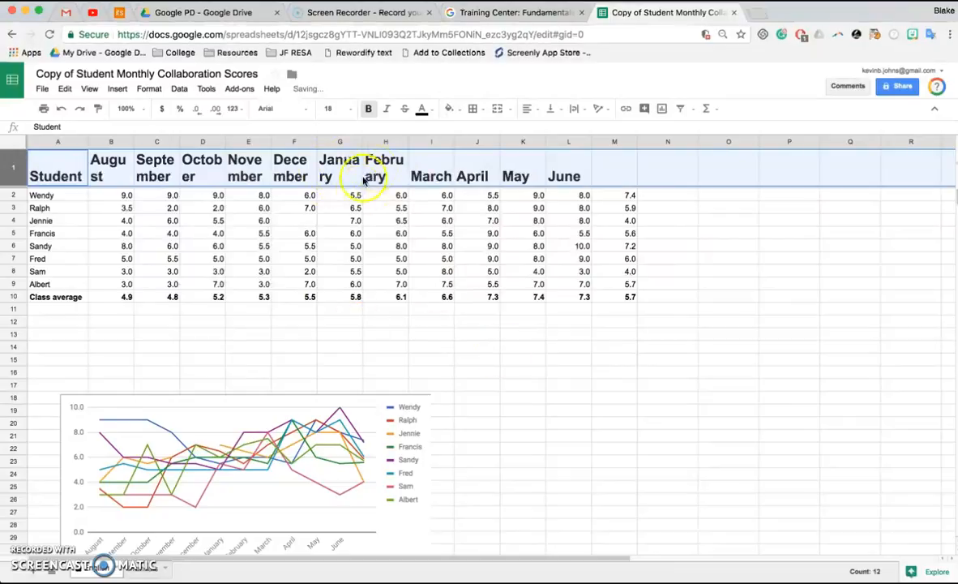
click(368, 347)
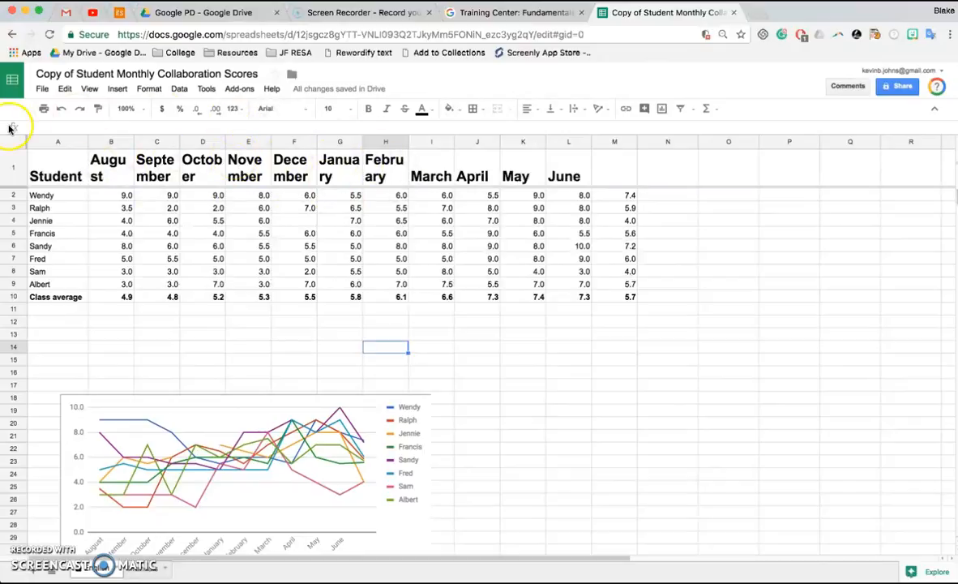
click(147, 271)
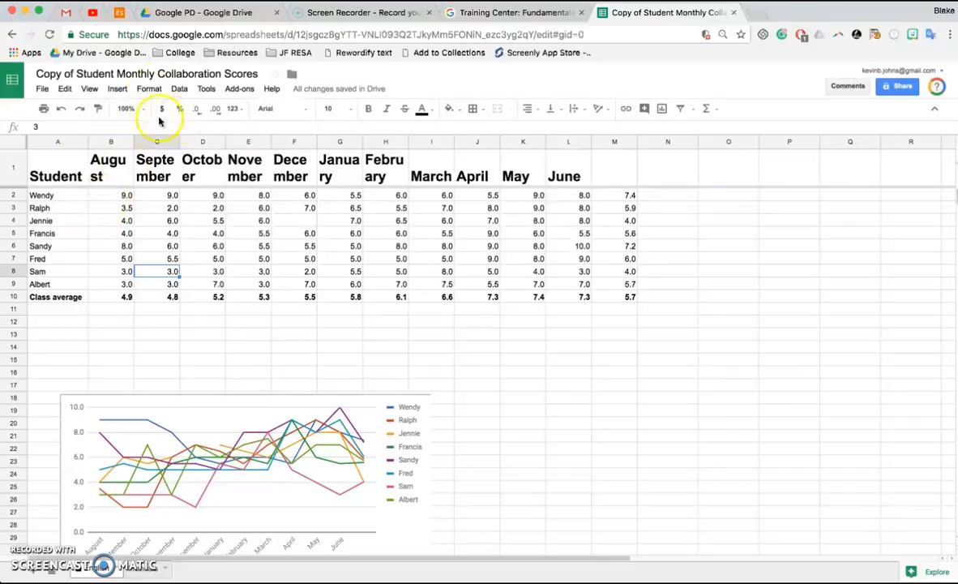
click(101, 199)
click(150, 89)
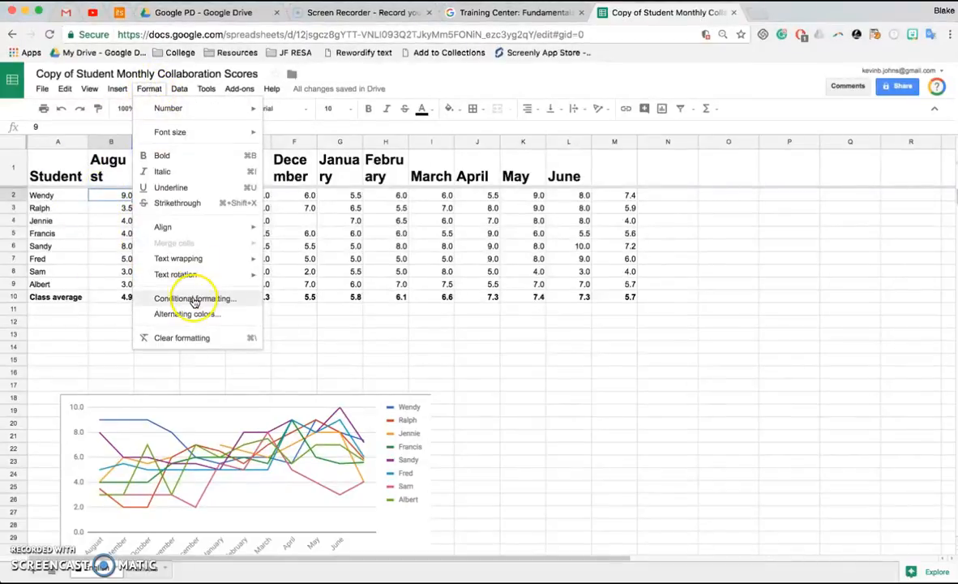
mouse_move(193, 281)
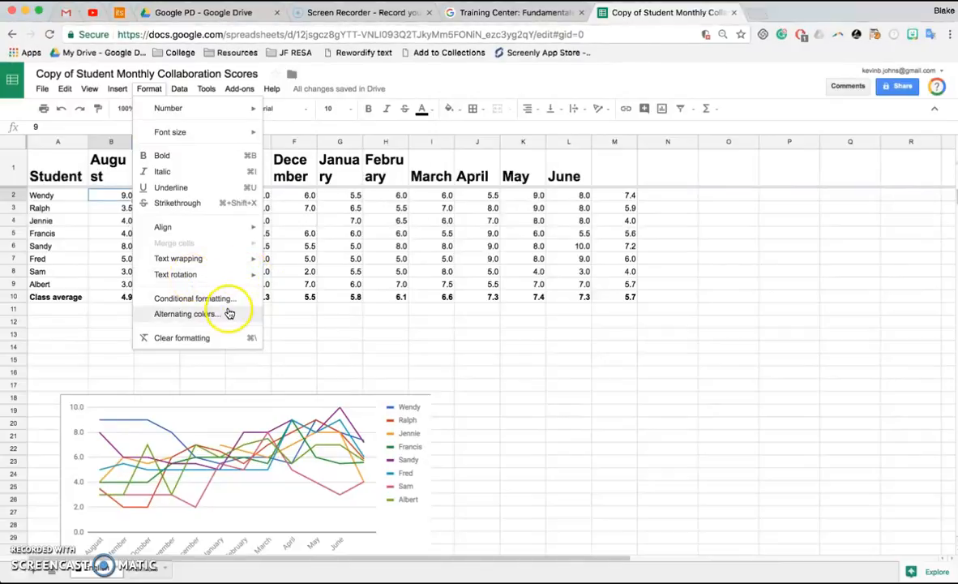
click(323, 333)
Create a conditional formatting rule for the whole sheet that applies to values less than 4.
click(18, 142)
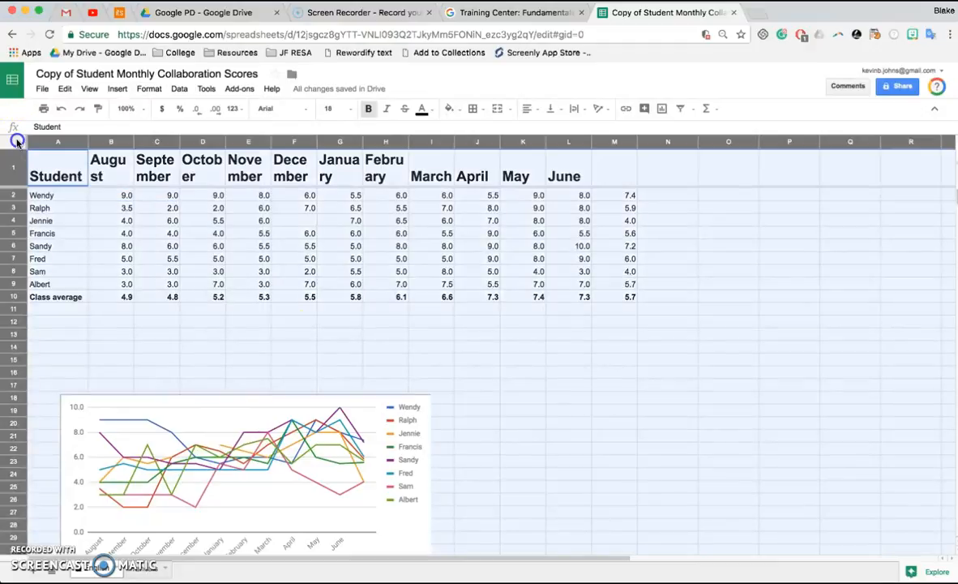
click(154, 90)
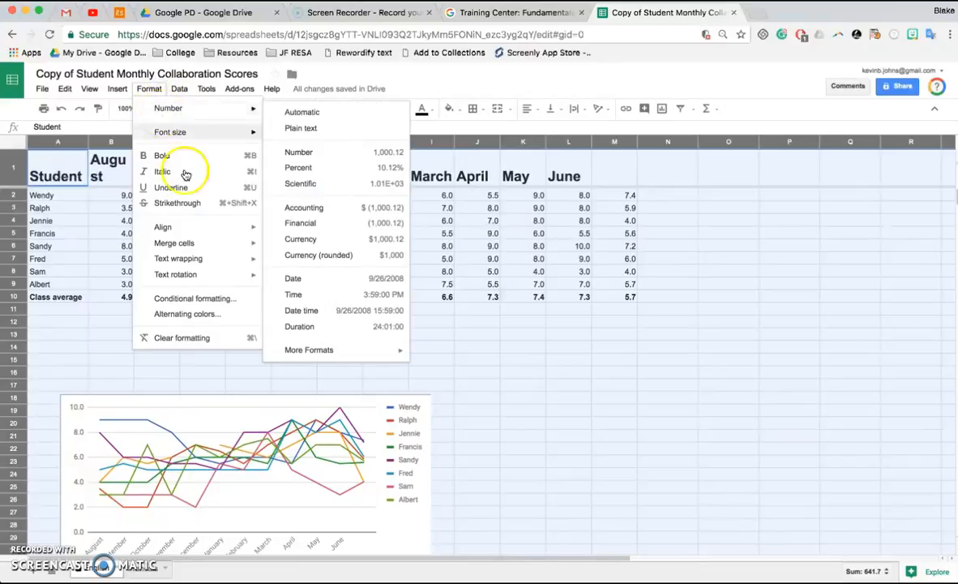
click(194, 298)
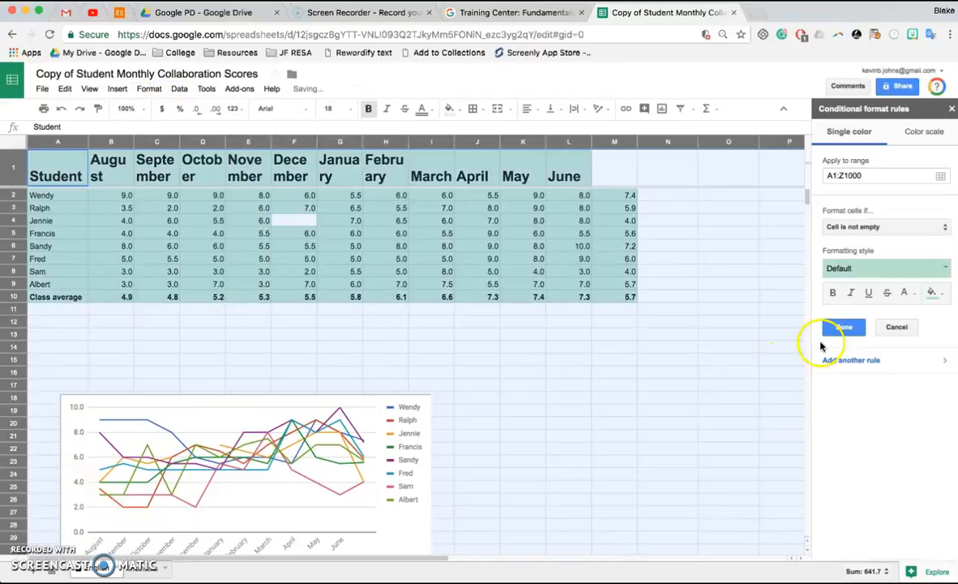
click(893, 230)
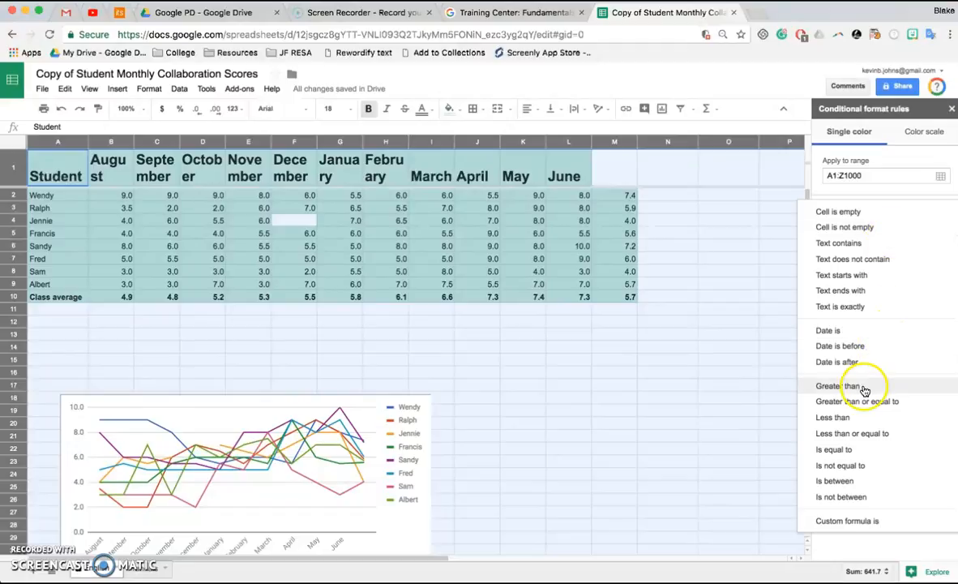
click(849, 418)
click(879, 247)
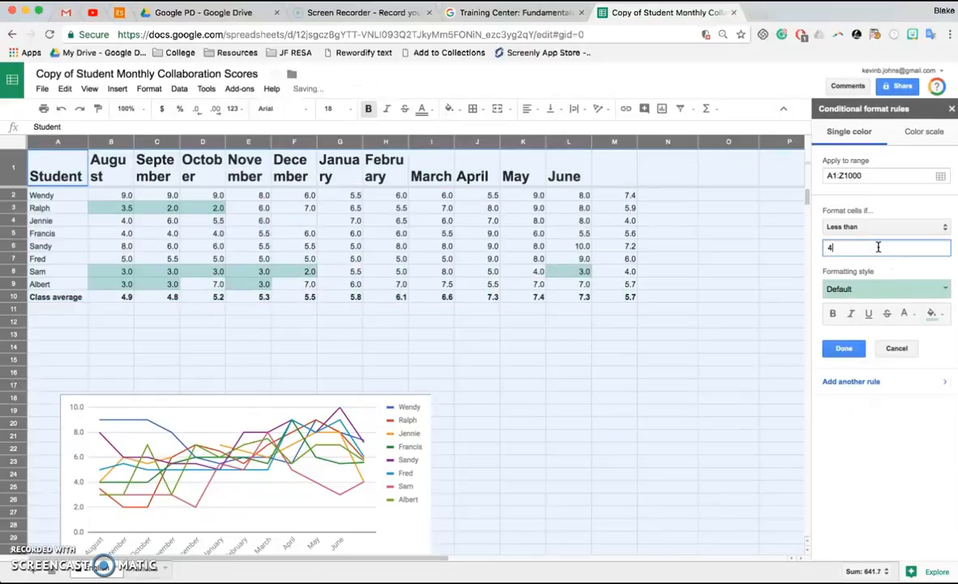
Give the less-than-4 rule a red fill with black text and save the rule.
click(873, 292)
click(875, 290)
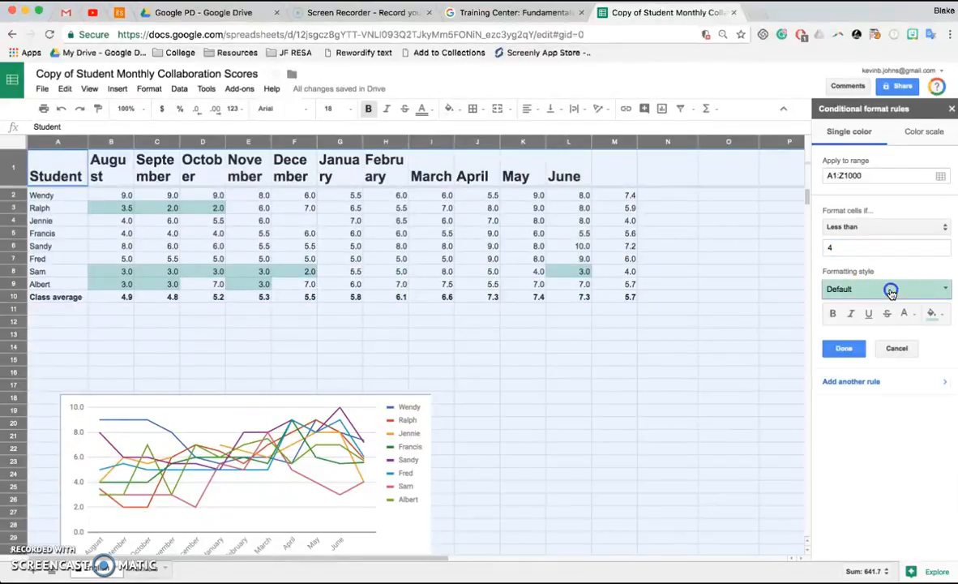
click(932, 314)
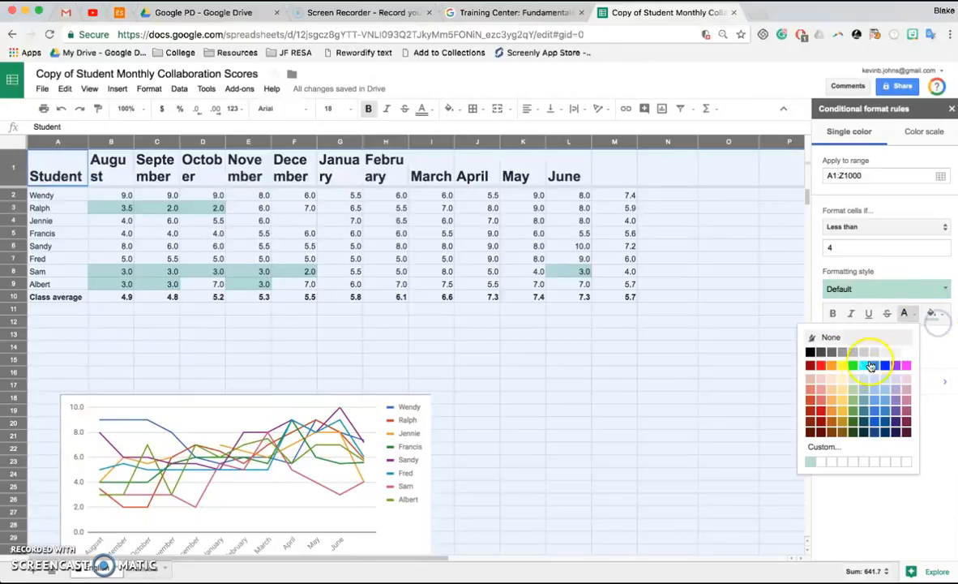
click(820, 365)
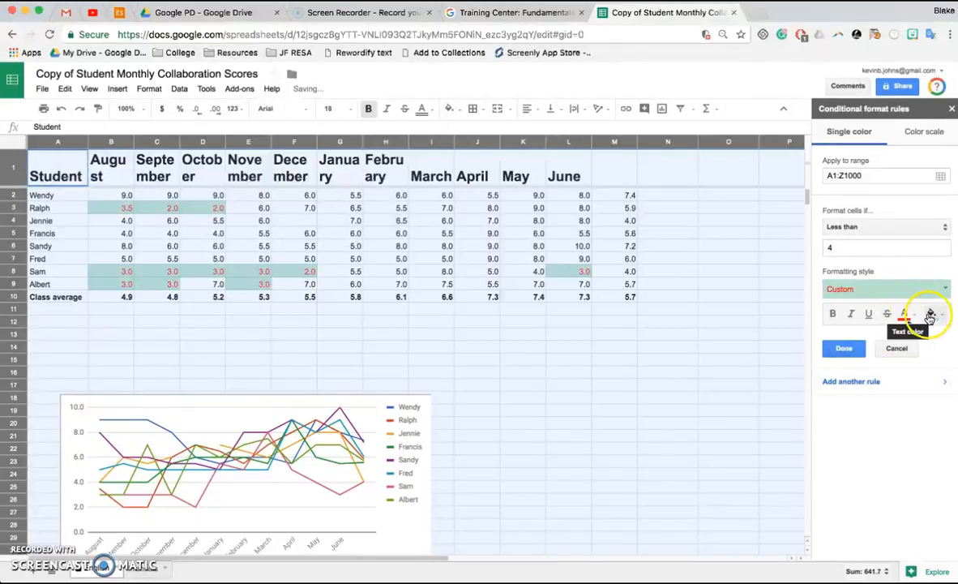
click(931, 314)
click(852, 367)
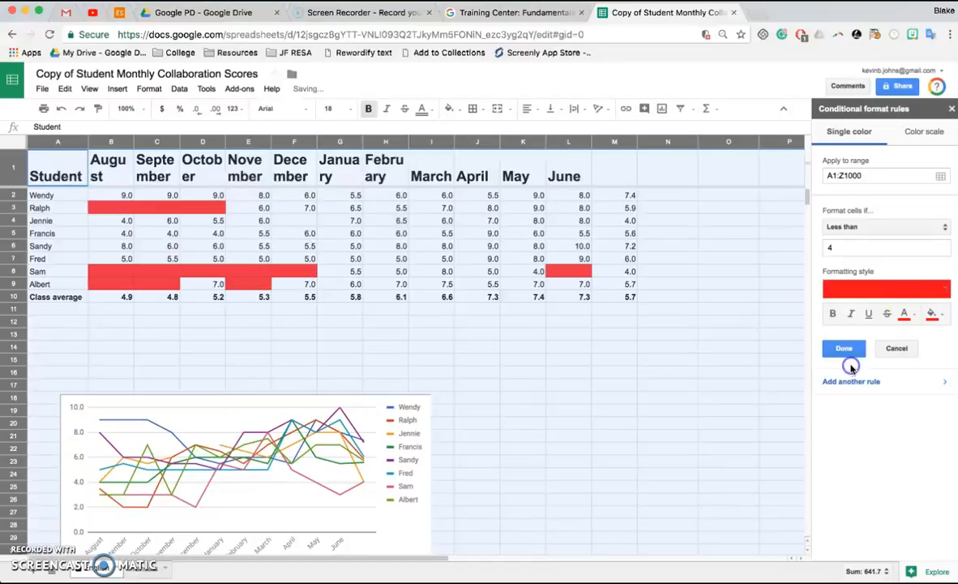
click(905, 314)
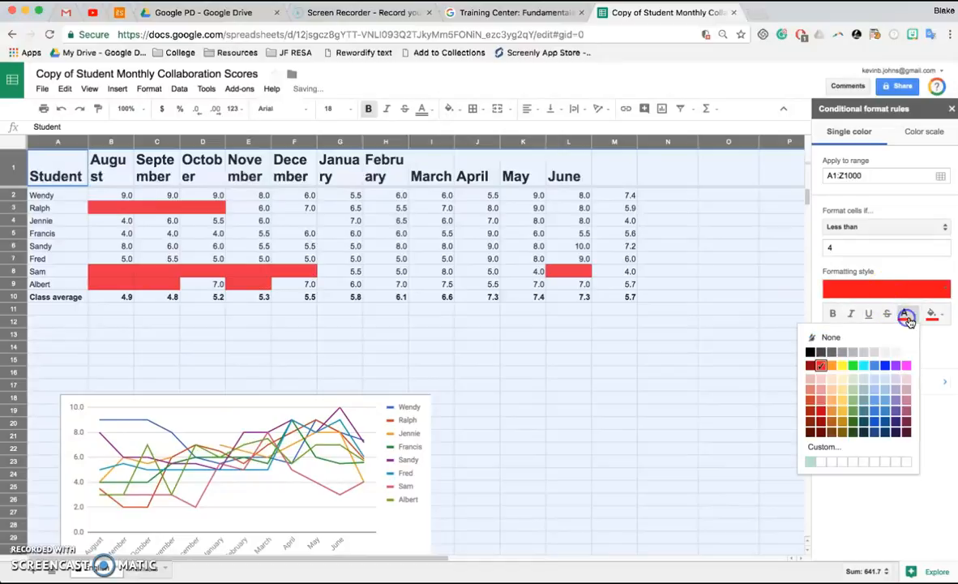
click(812, 351)
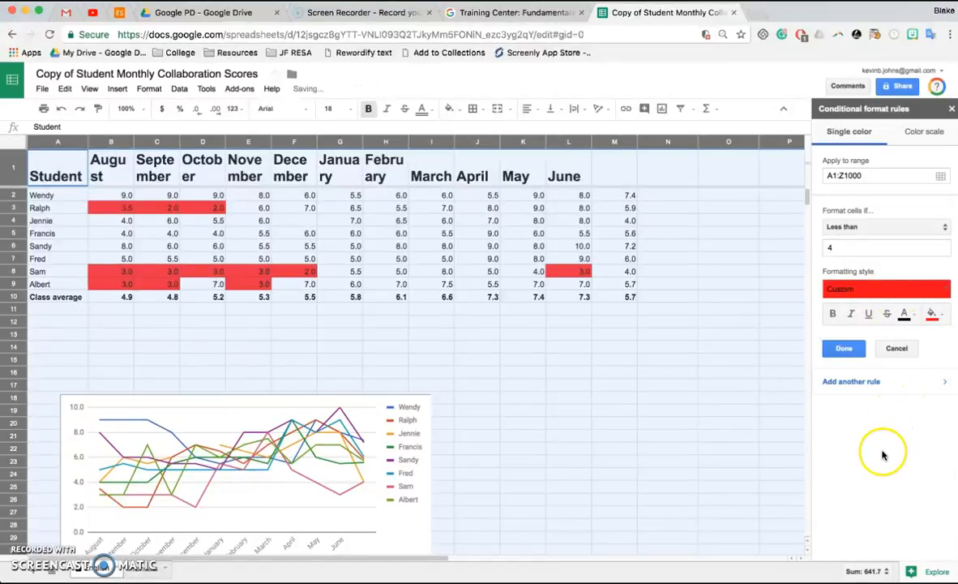
click(843, 347)
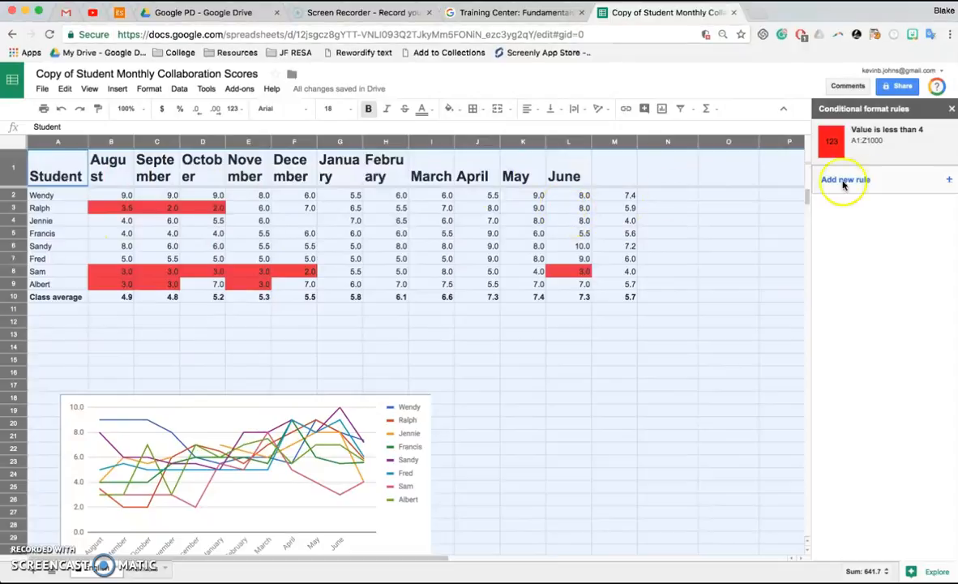
Add a second conditional formatting rule for the whole sheet that fills values greater than 7 with green.
click(915, 178)
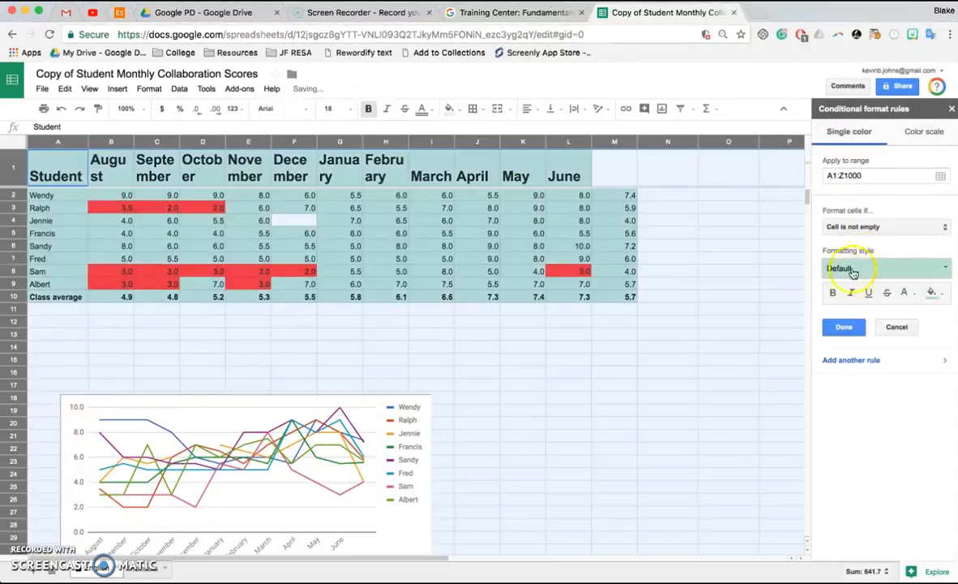
click(869, 223)
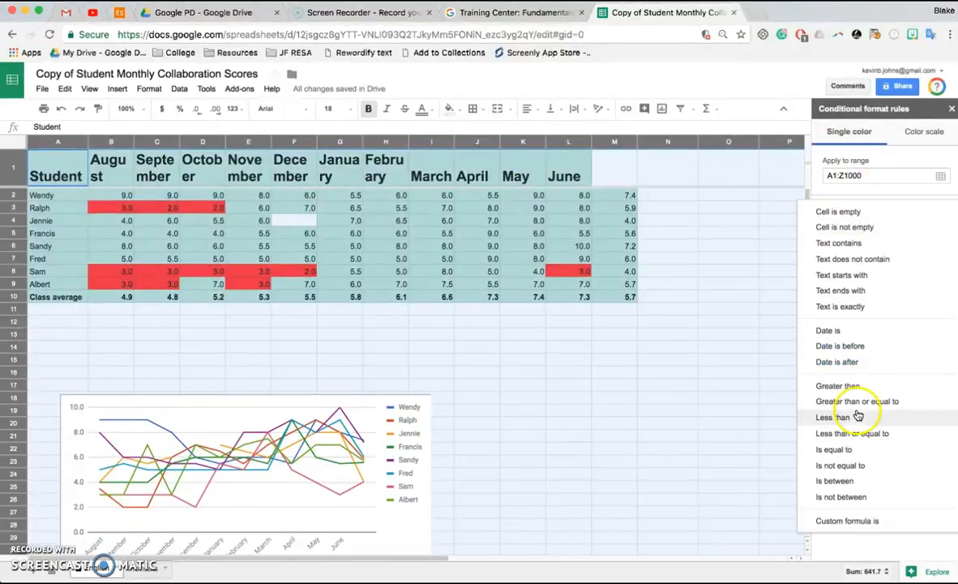
click(821, 386)
click(873, 247)
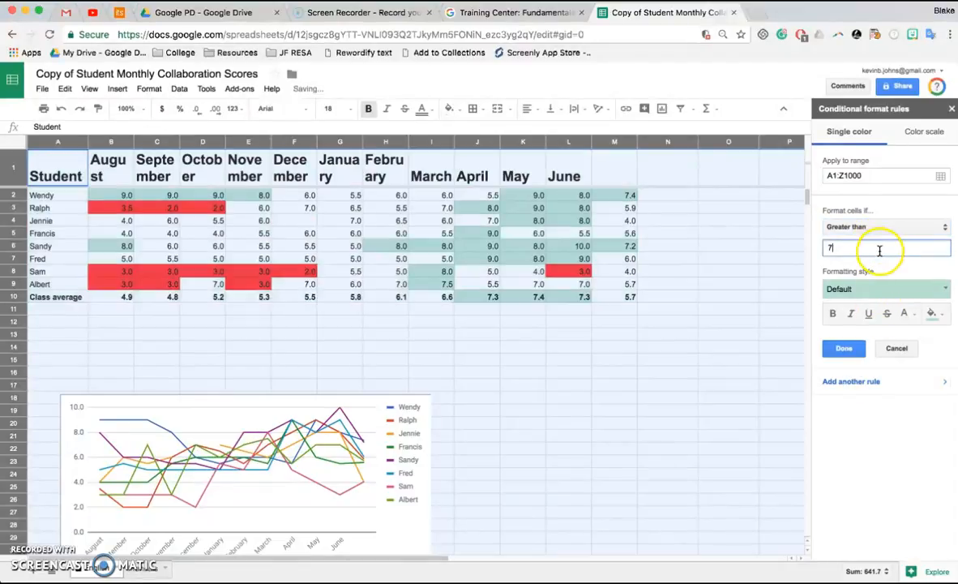
click(931, 313)
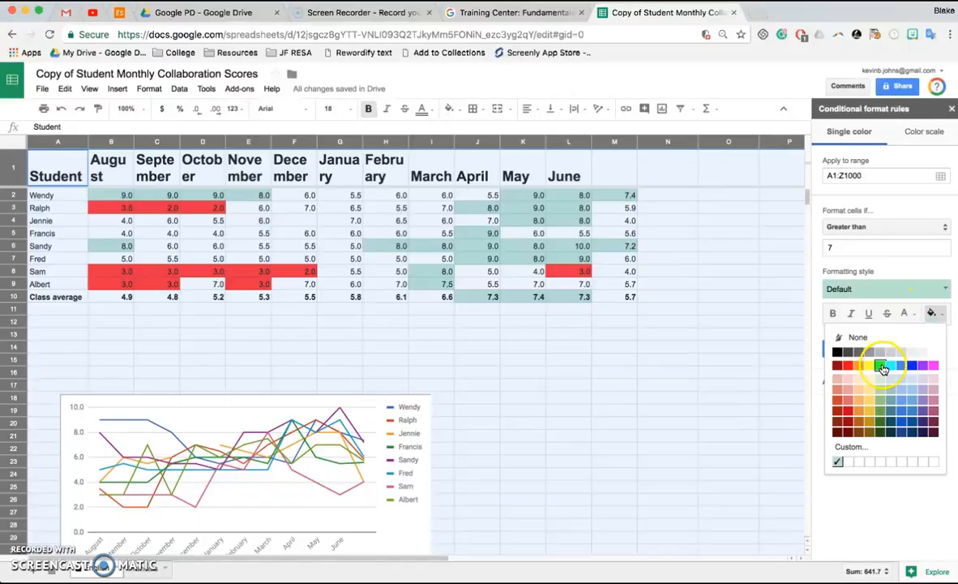
click(880, 365)
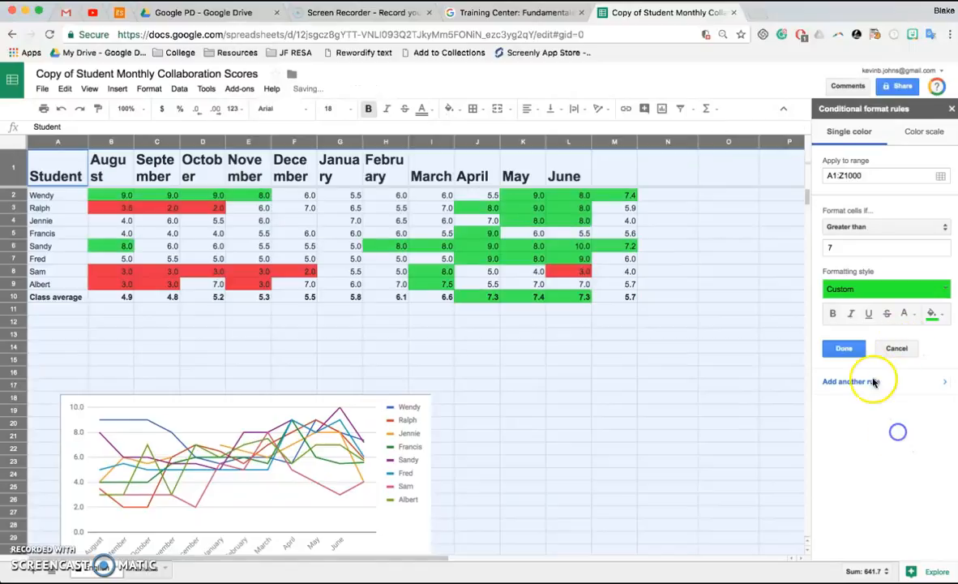
click(853, 350)
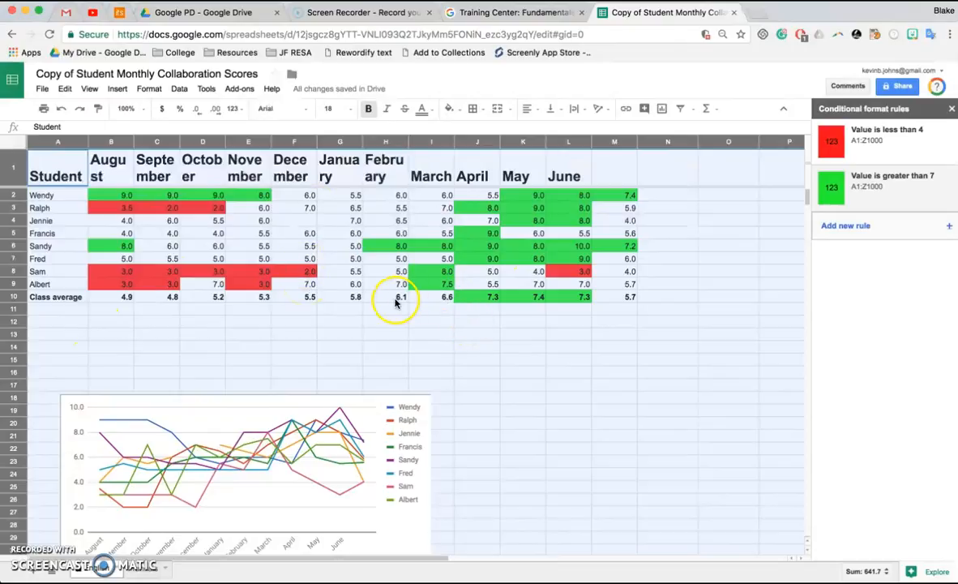
click(57, 271)
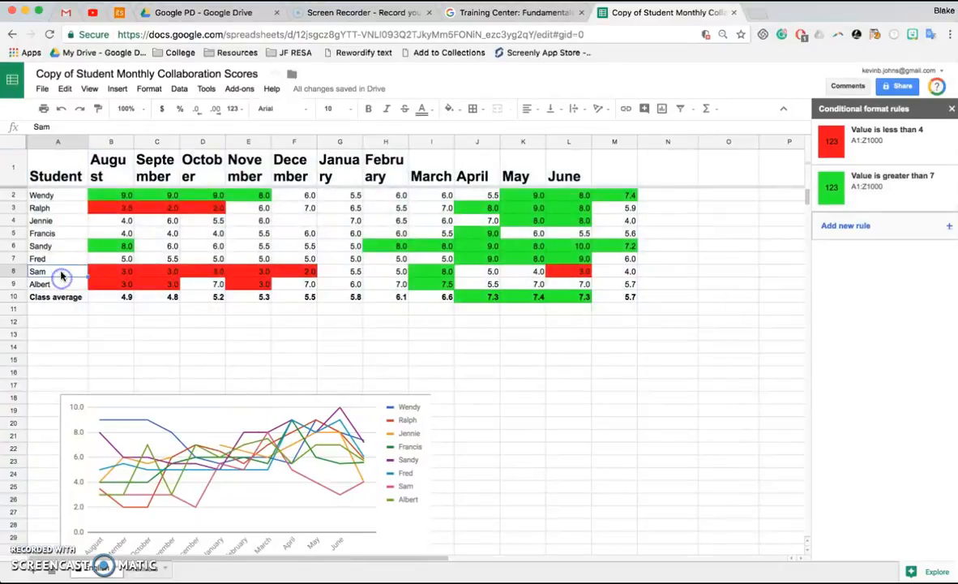
click(57, 298)
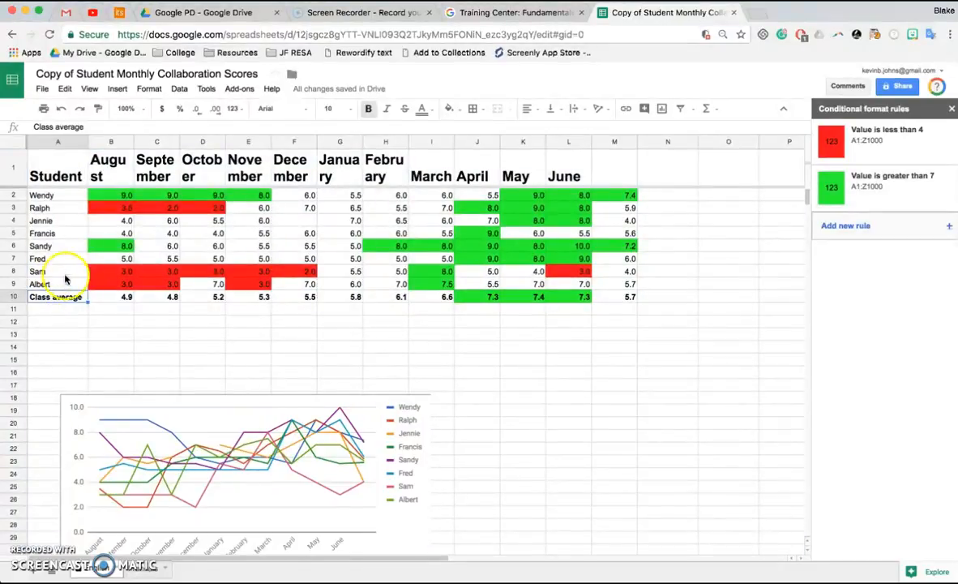
click(443, 284)
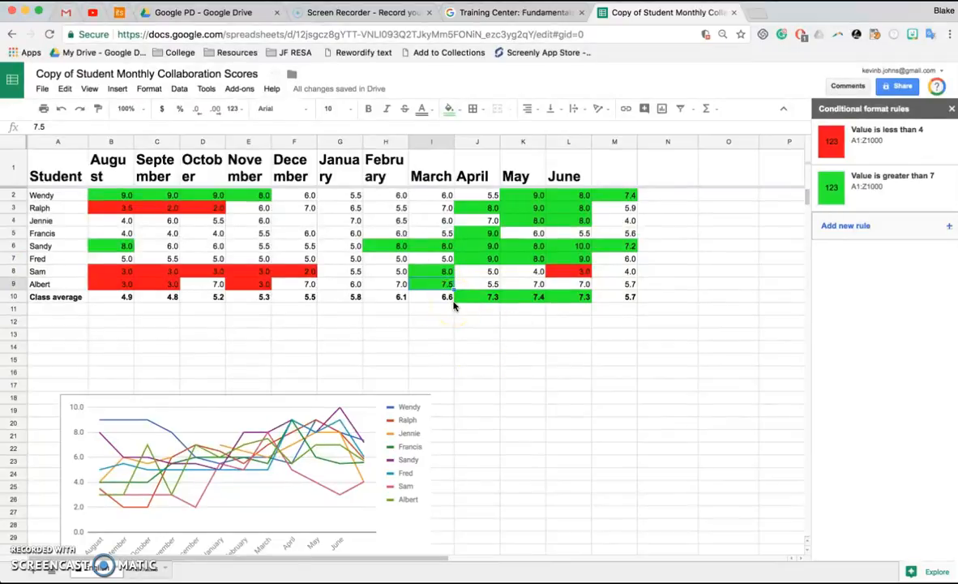
click(14, 297)
right_click(16, 300)
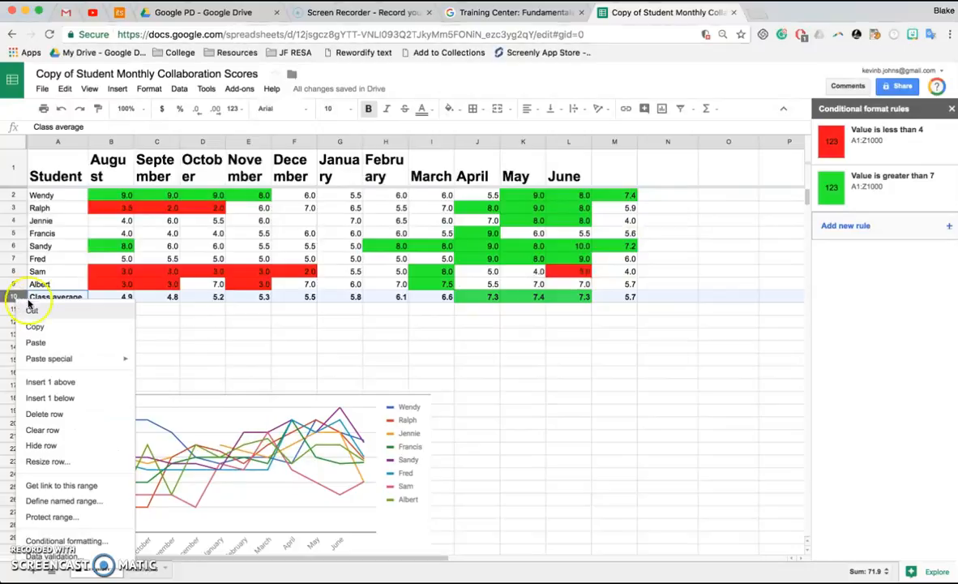
click(248, 333)
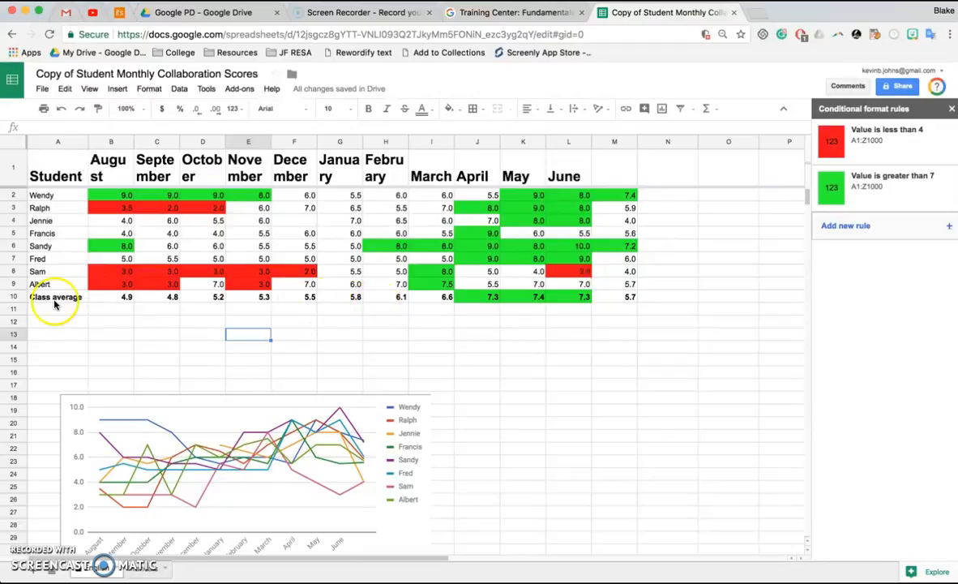
click(217, 299)
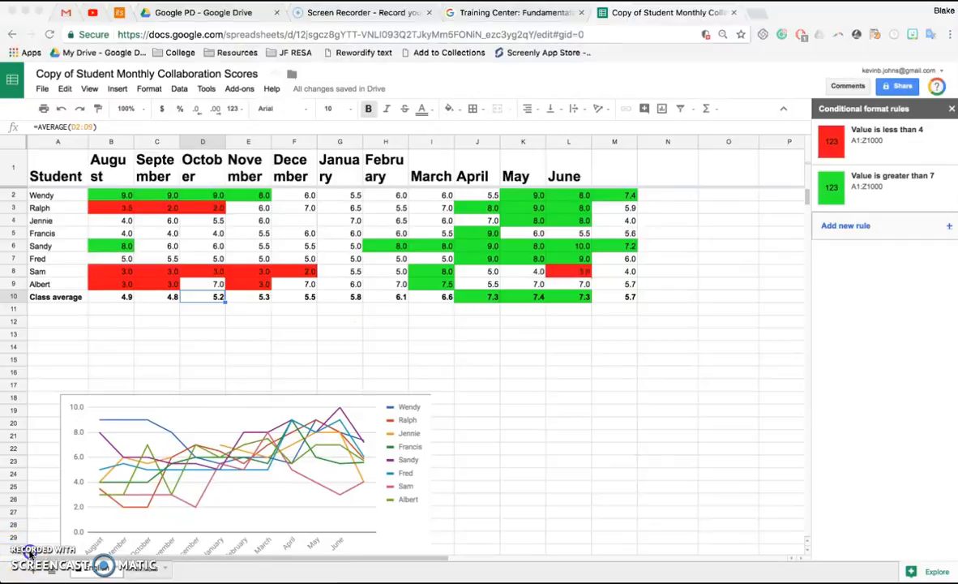
Count the August scores in cell B11 with a COUNTA formula over B2:B9.
click(110, 308)
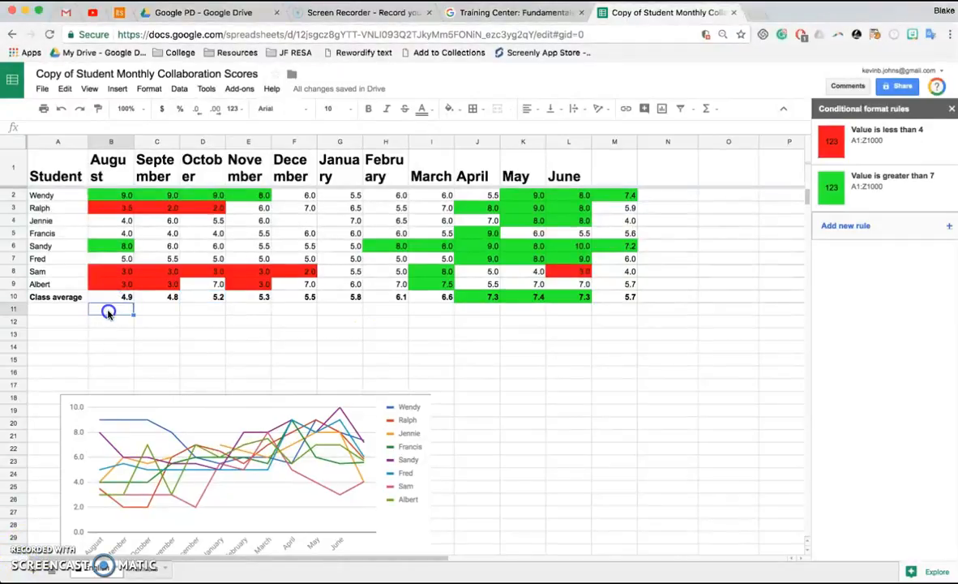
text(=)
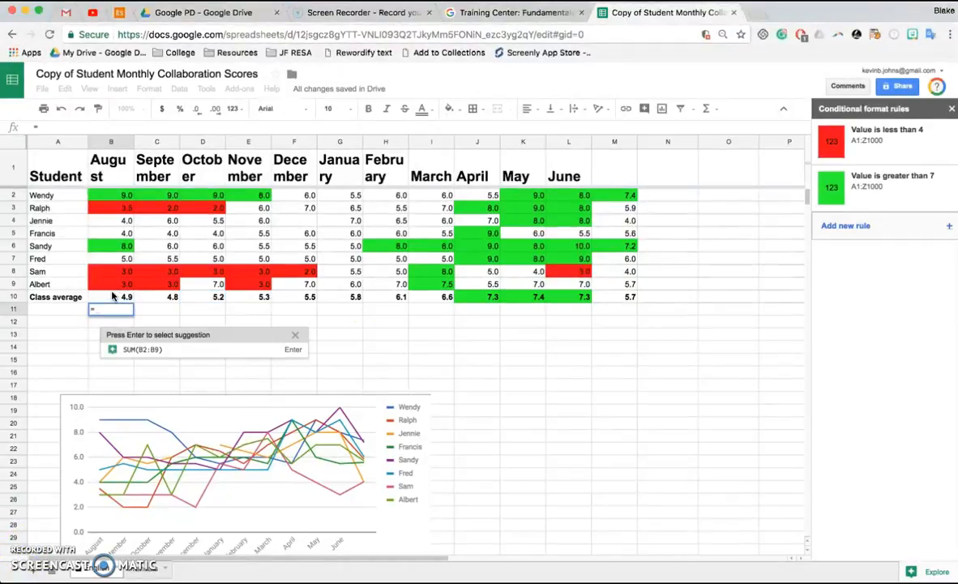
text(Count)
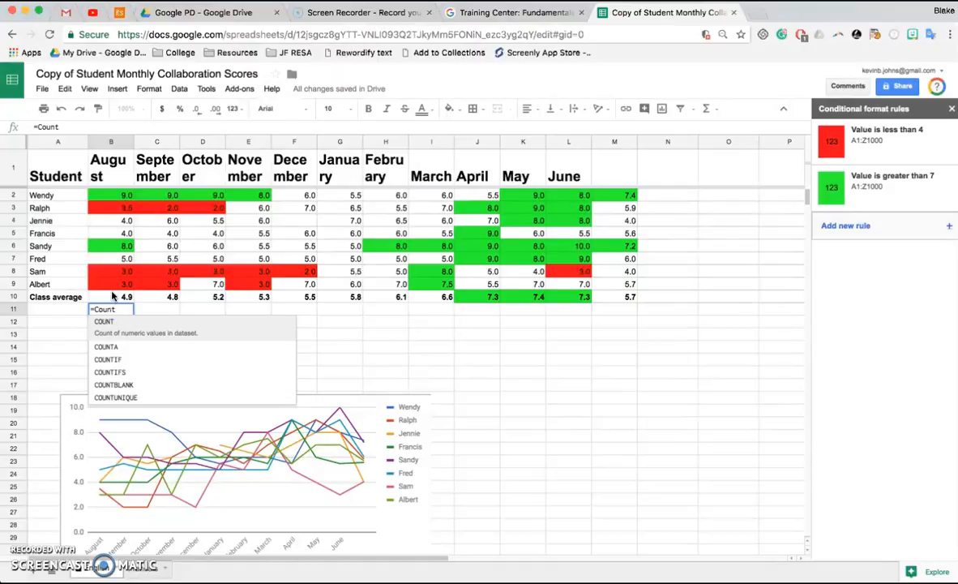
click(103, 347)
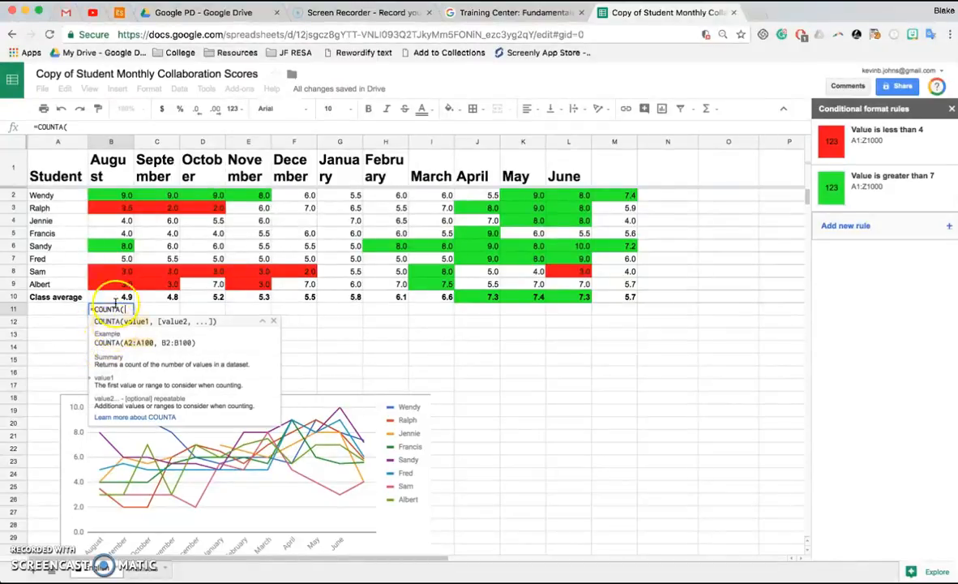
drag(119, 196, 120, 283)
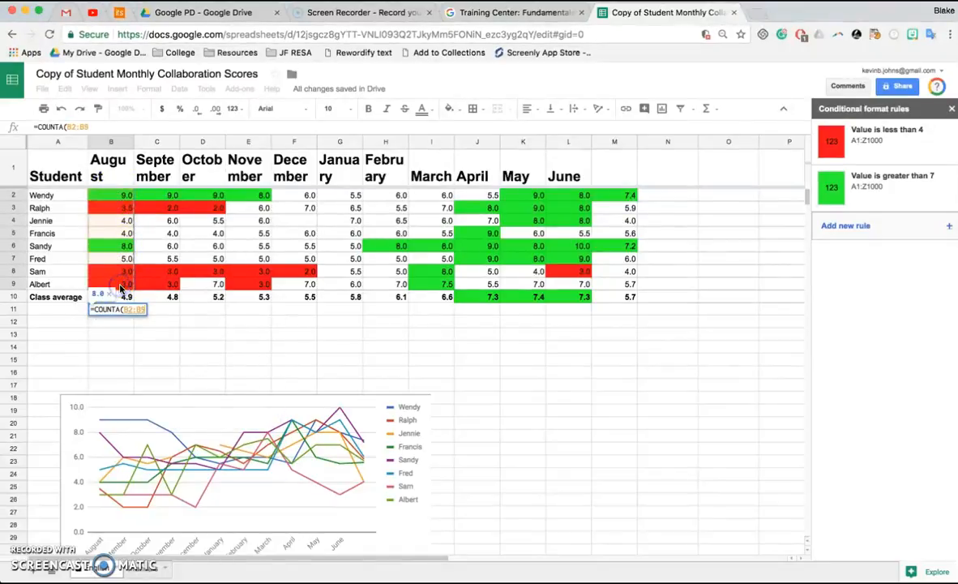
text())
key(Return)
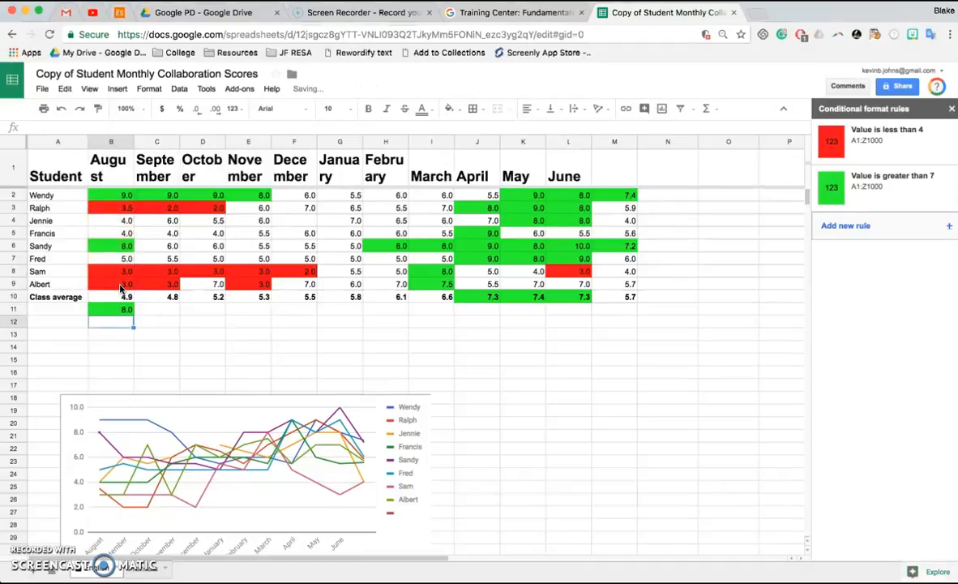
List the unique August scores starting in cell C14 with a UNIQUE formula over B2:B9, and undo it.
click(163, 349)
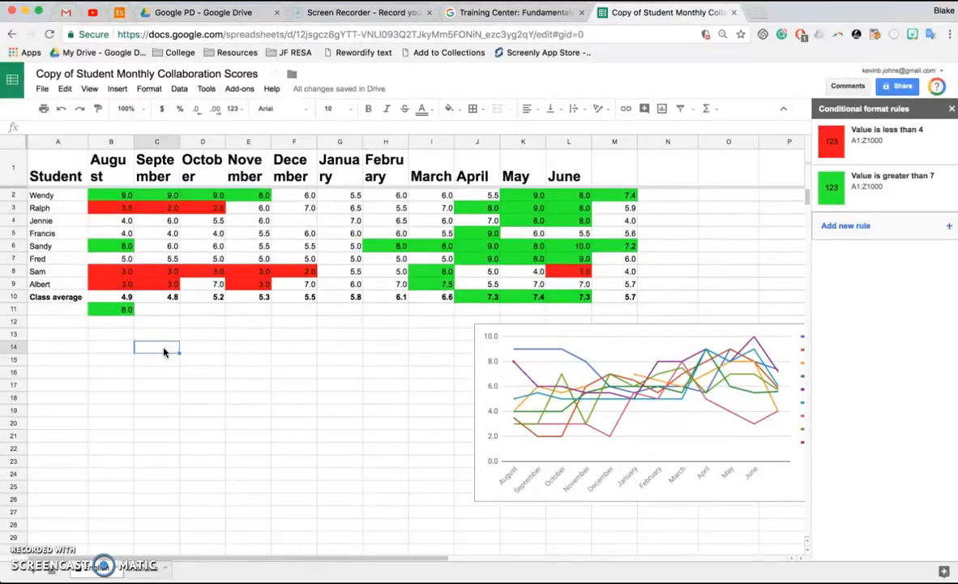
text(=)
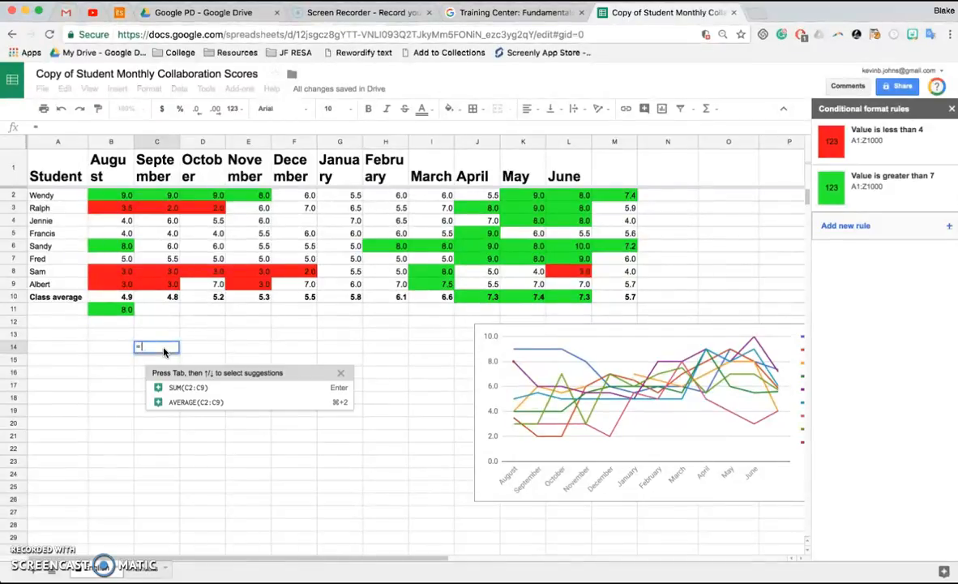
text(Uni)
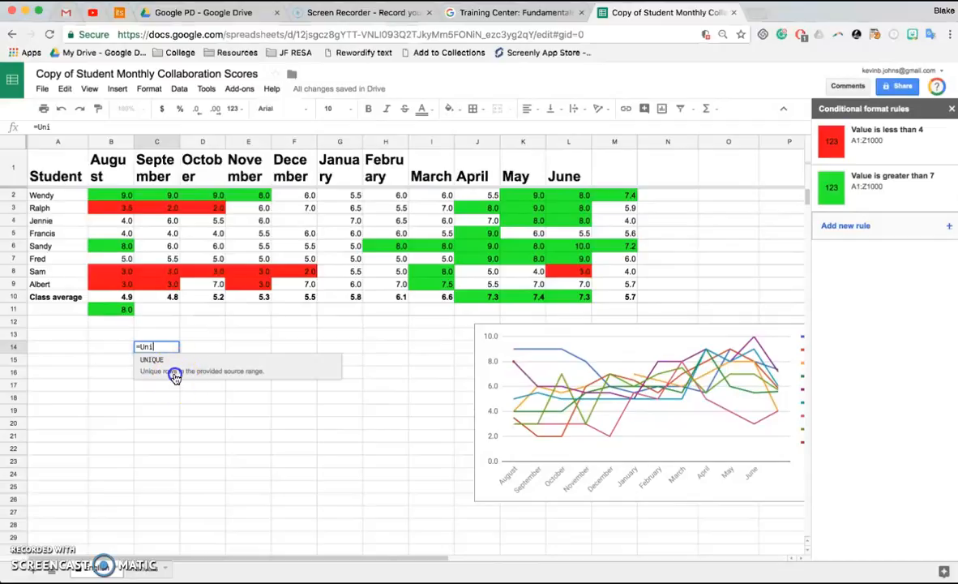
click(174, 375)
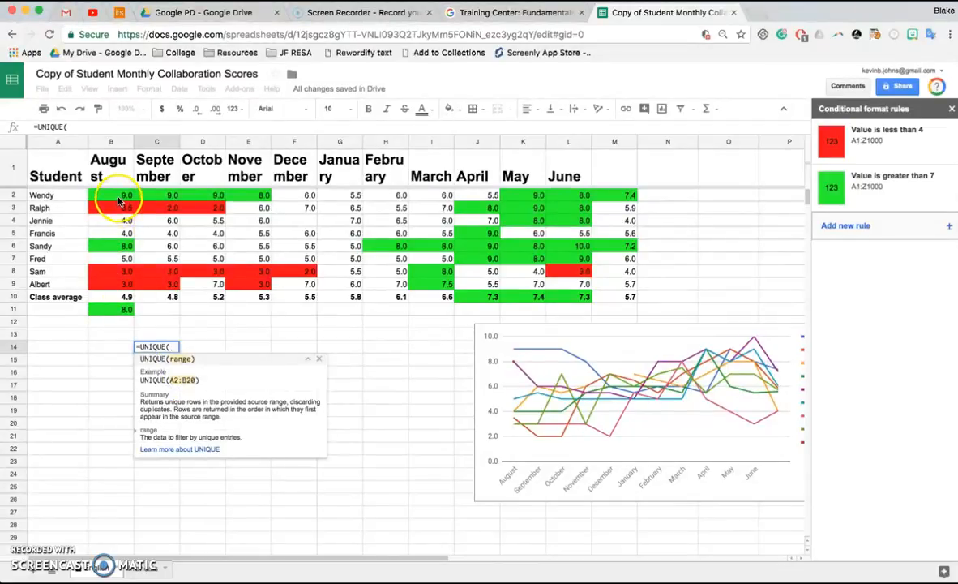
click(119, 201)
key(shift+Down)
key(shift+Down)
key(shift+Down)
key(shift+Down)
key(shift+Down)
key(shift+Down)
key(shift+Down)
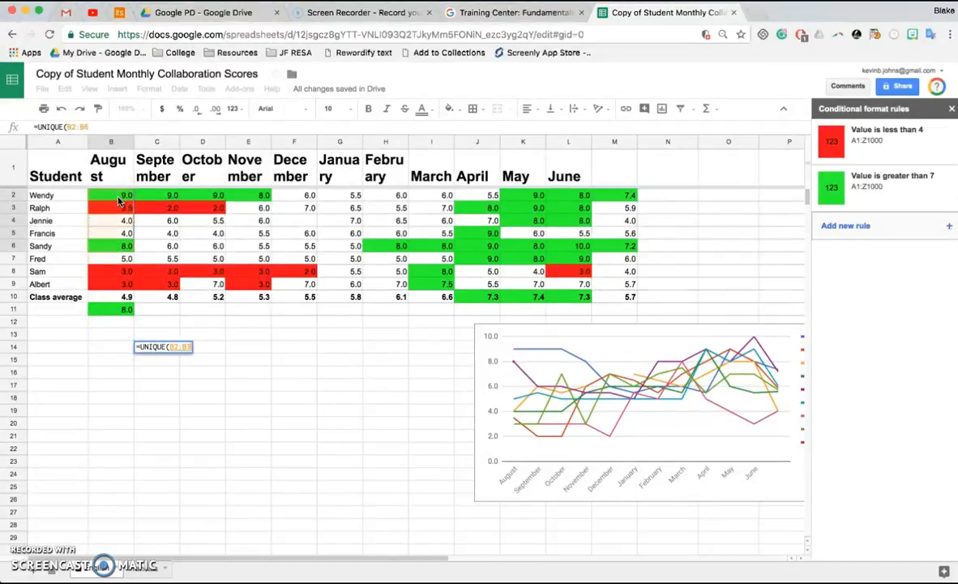
key(shift+Down)
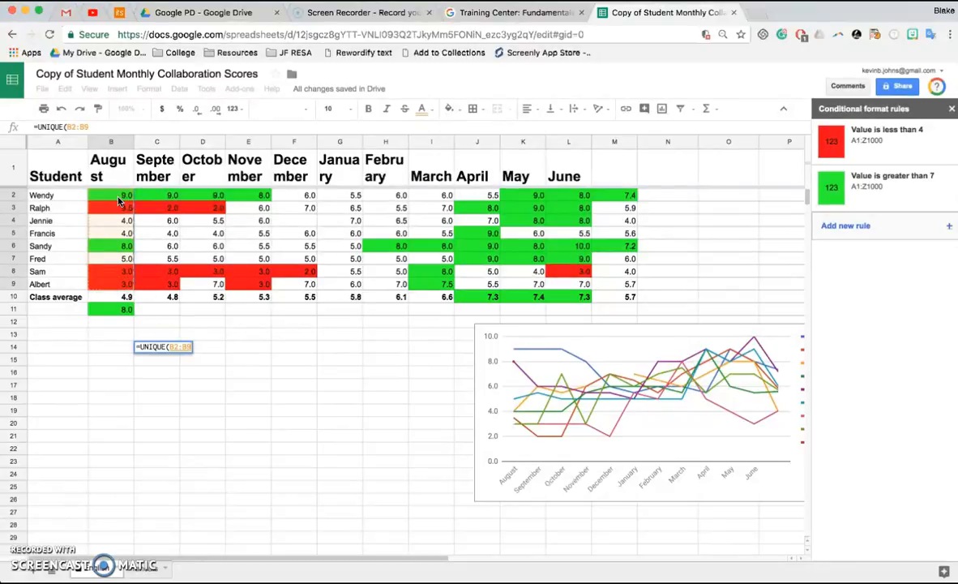
text())
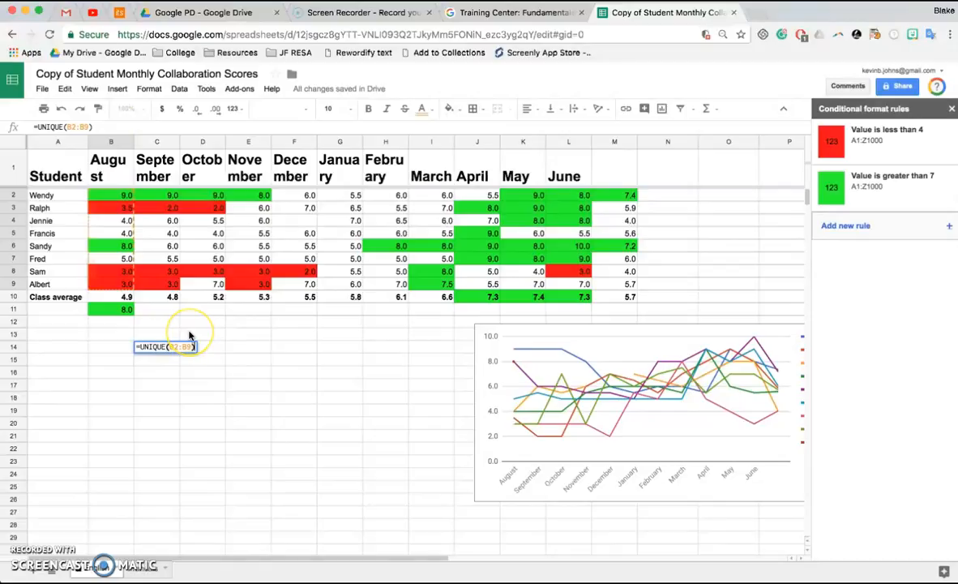
key(Return)
click(171, 359)
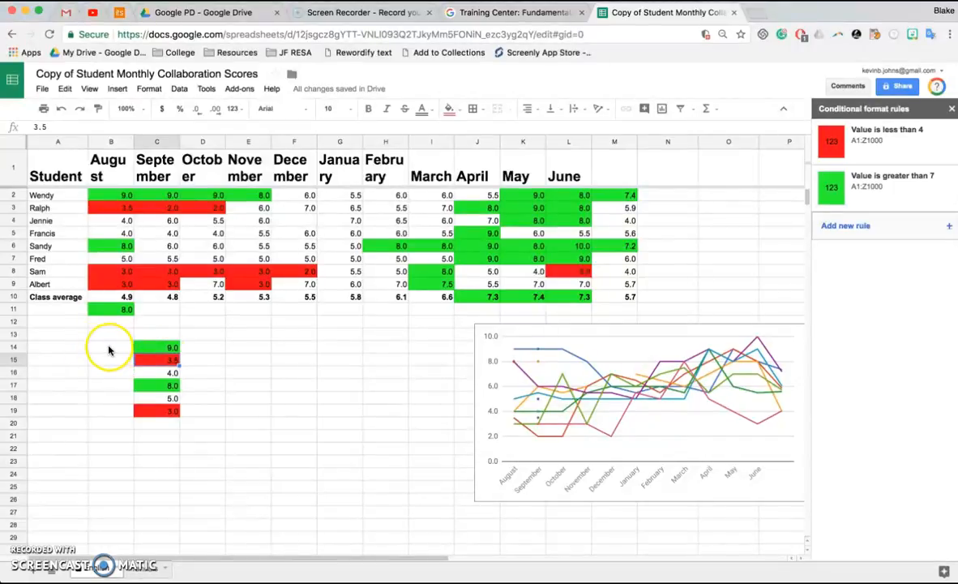
key(ctrl+z)
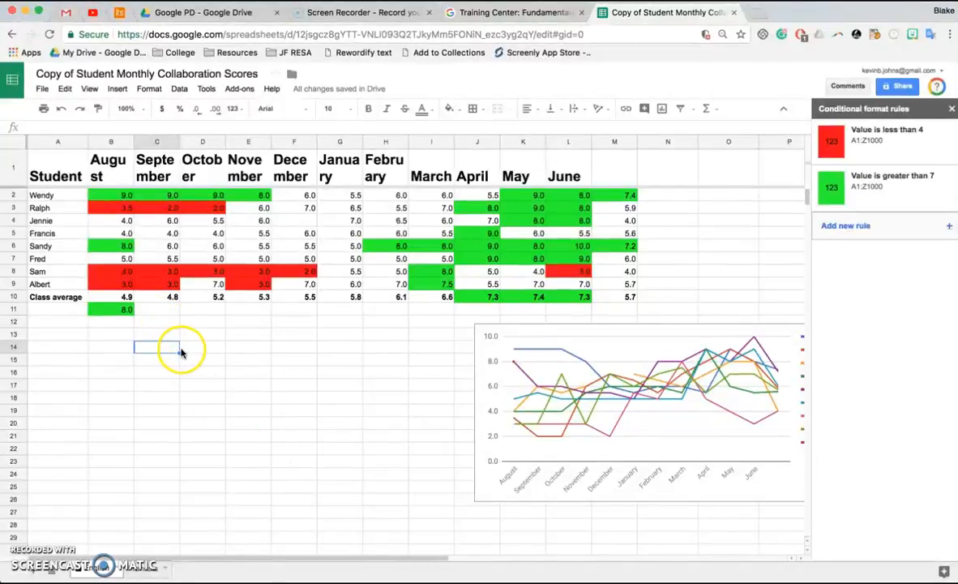
Total the August scores in cell C14 with a SUM formula over B2:B9, and clear the cell.
text(=)
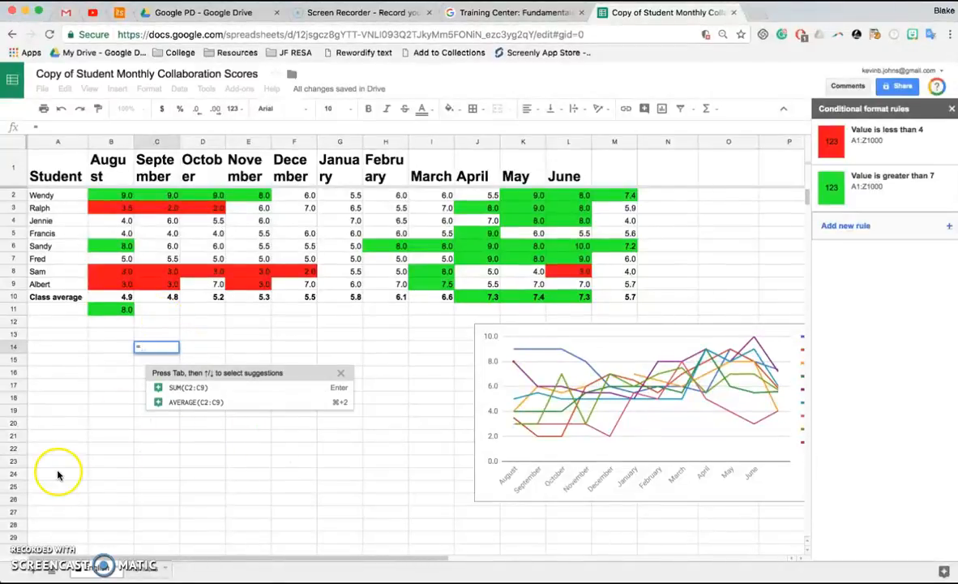
text(s)
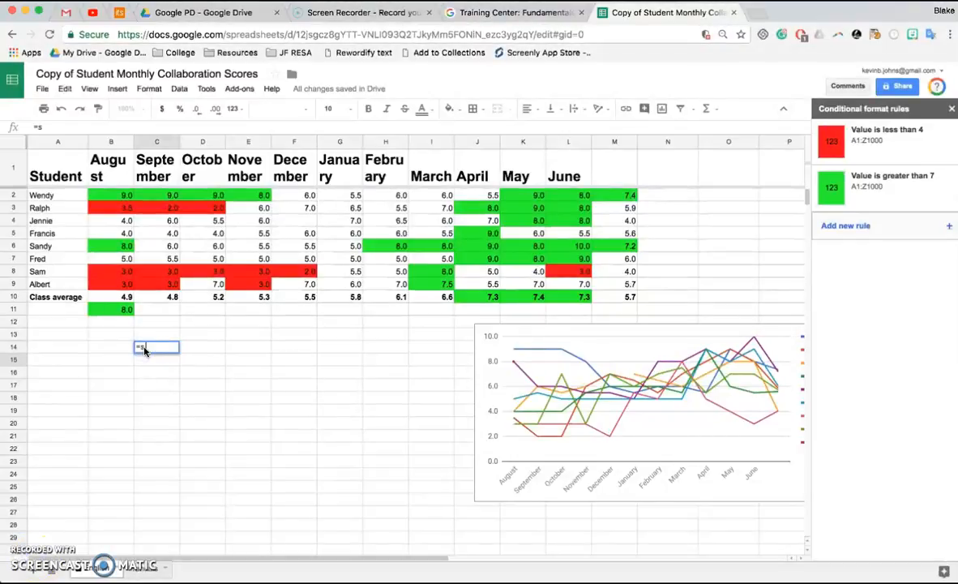
click(144, 398)
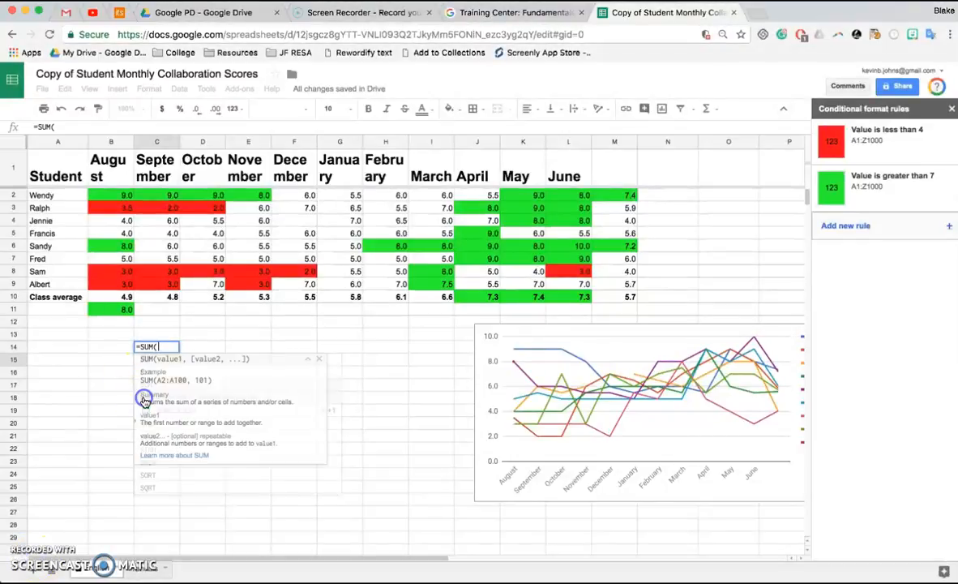
drag(120, 196, 123, 289)
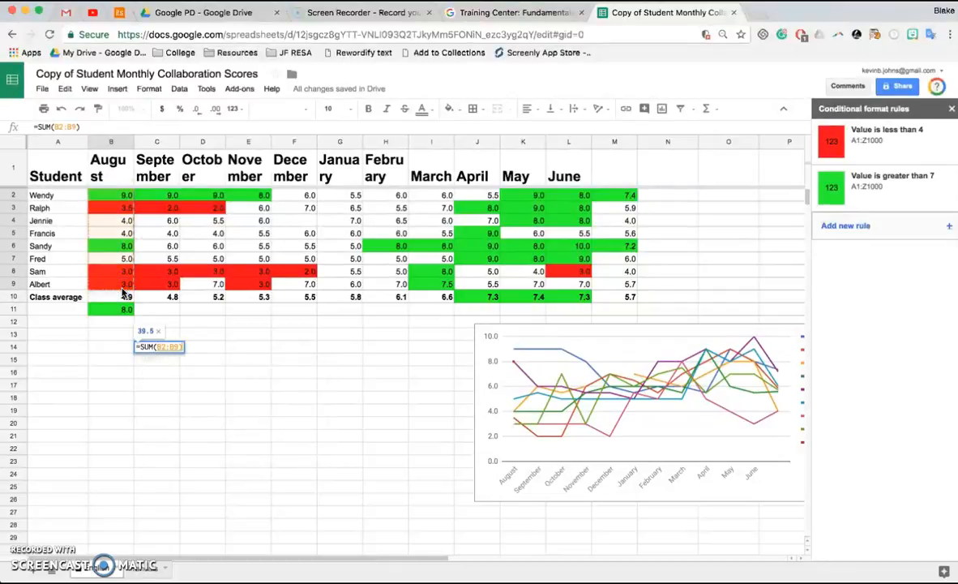
key(Return)
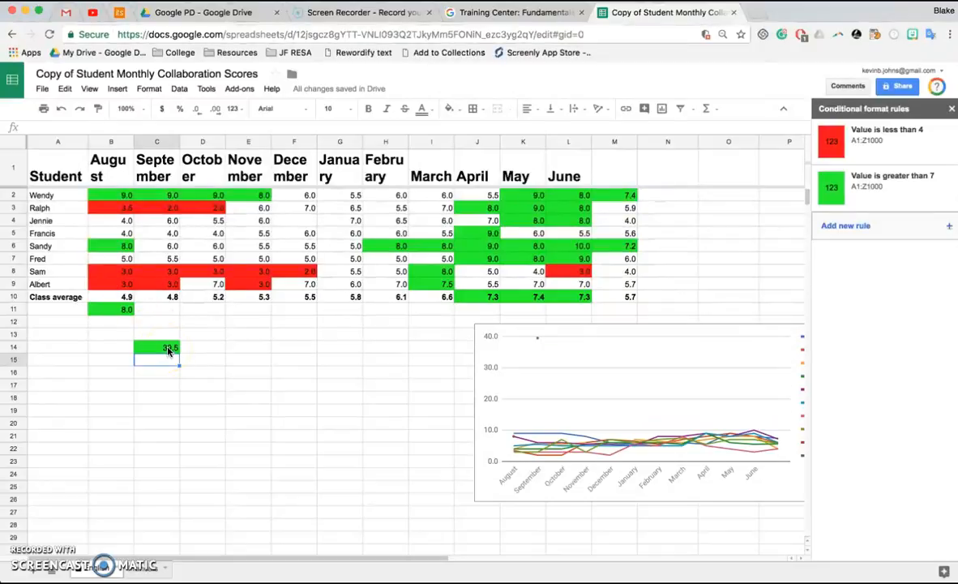
click(168, 351)
key(Delete)
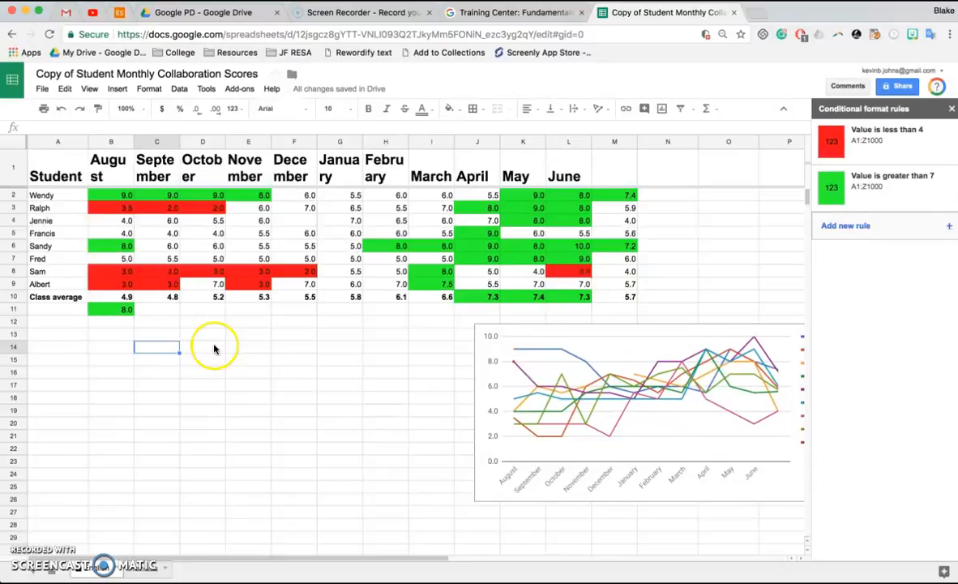
Set up a range sort for the whole sheet with a header row, sorting by Student from A → Z.
click(17, 142)
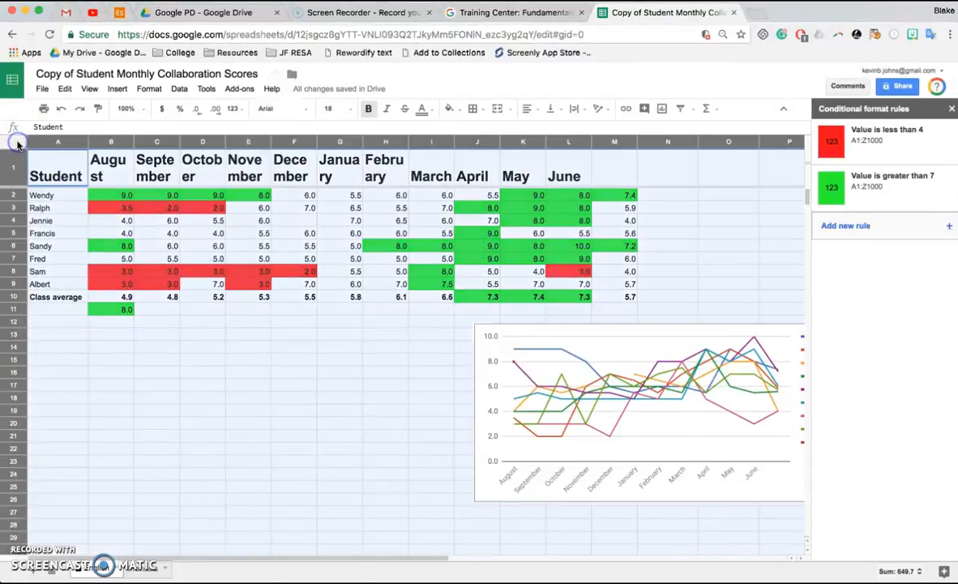
click(206, 89)
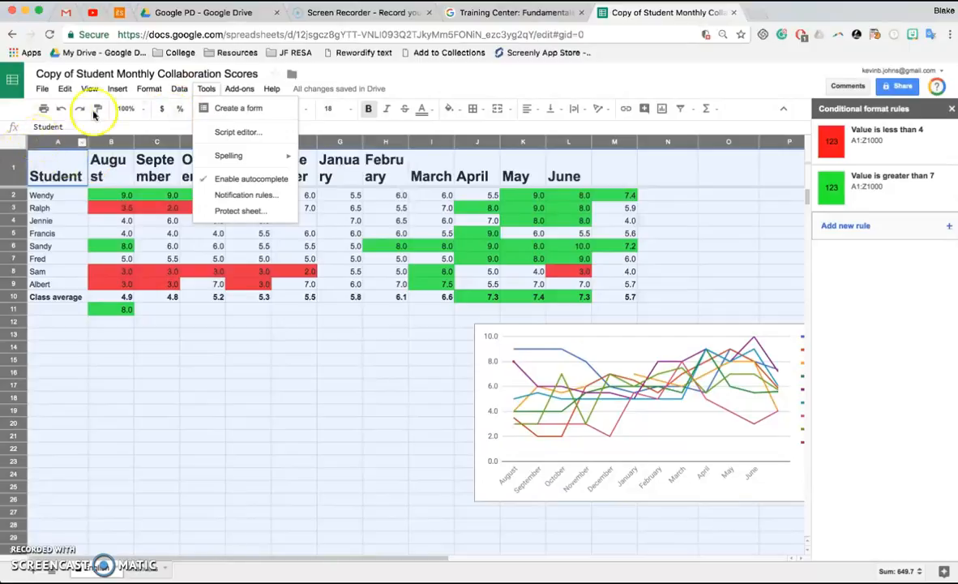
click(149, 90)
click(209, 89)
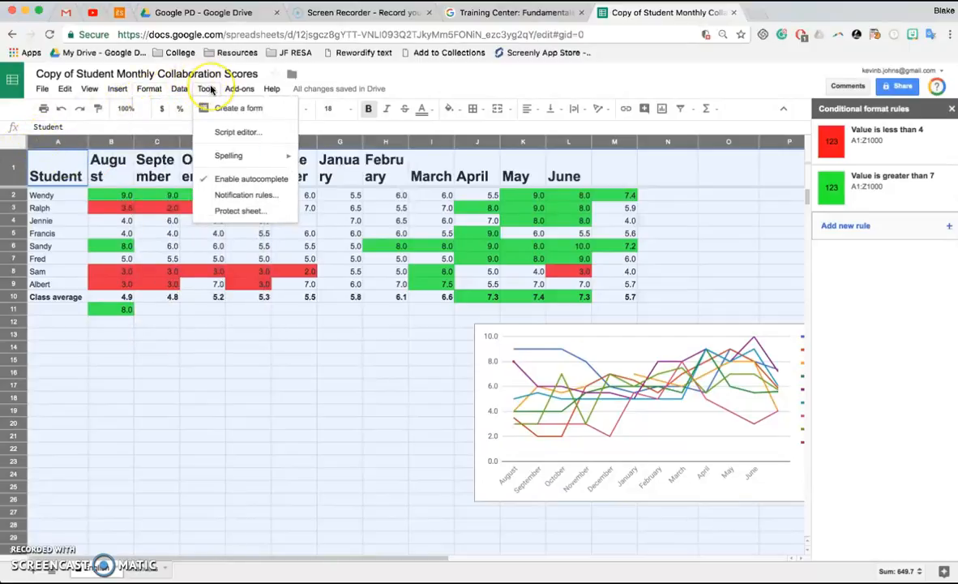
click(78, 527)
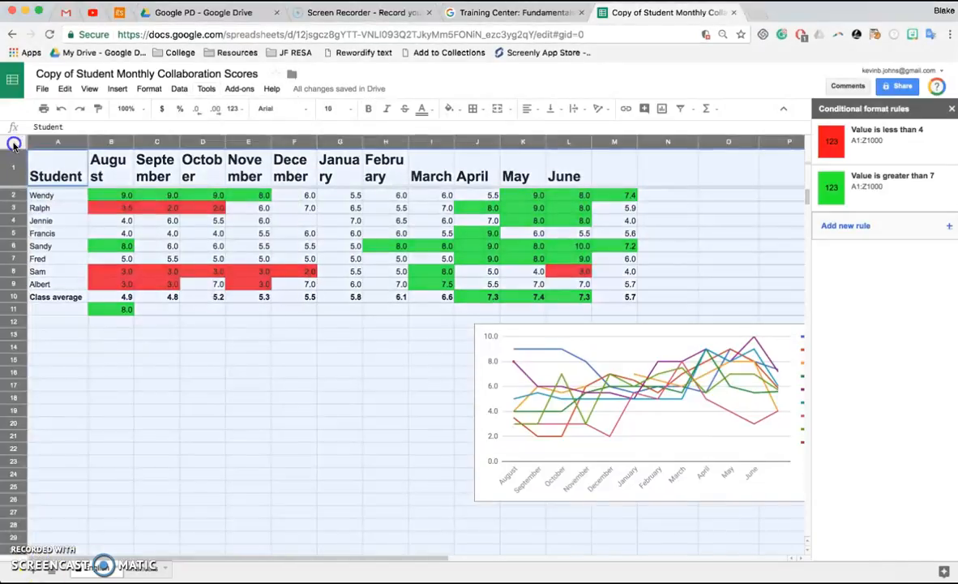
click(242, 92)
click(179, 90)
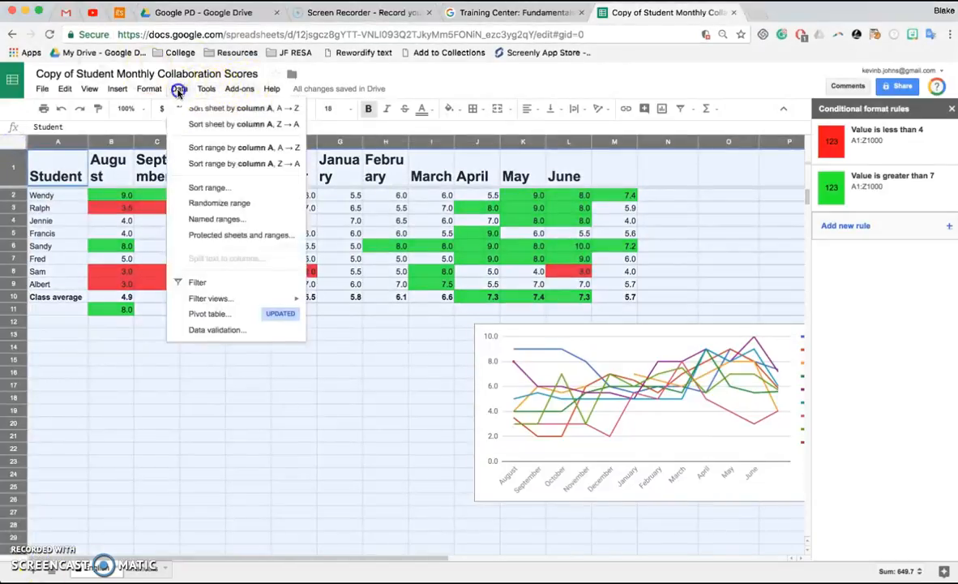
click(226, 188)
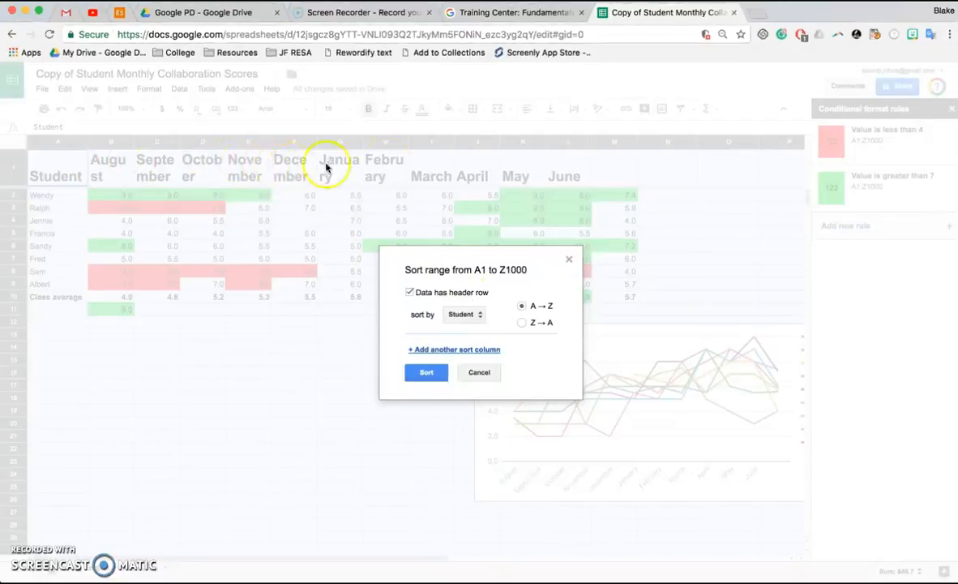
click(473, 313)
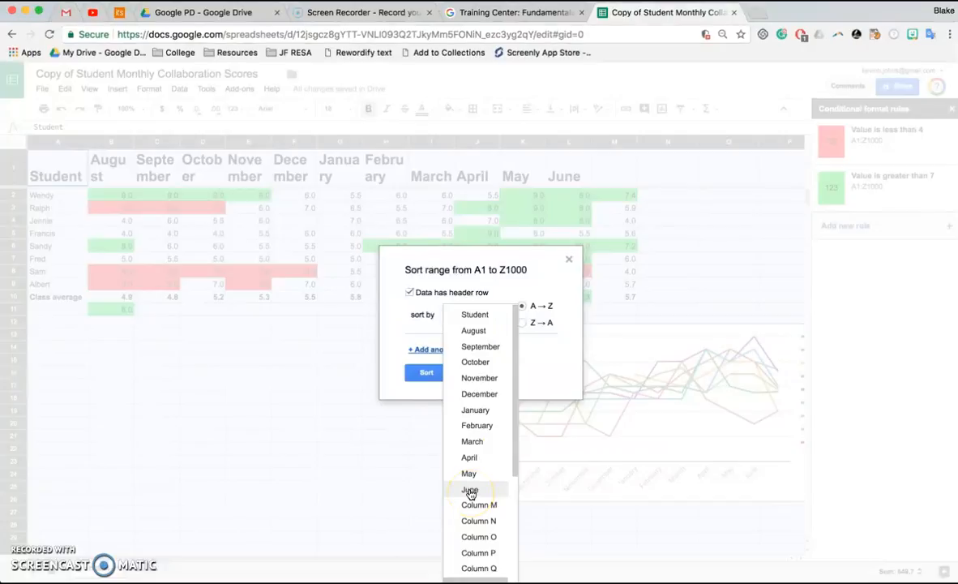
click(486, 315)
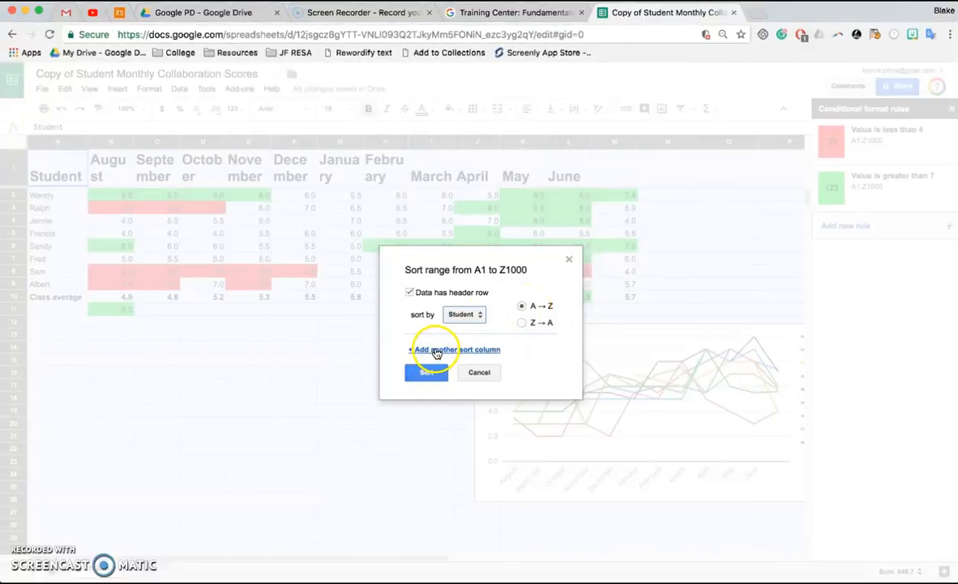
Add August as the second sort column in Z → A order and sort the range.
click(436, 354)
click(475, 357)
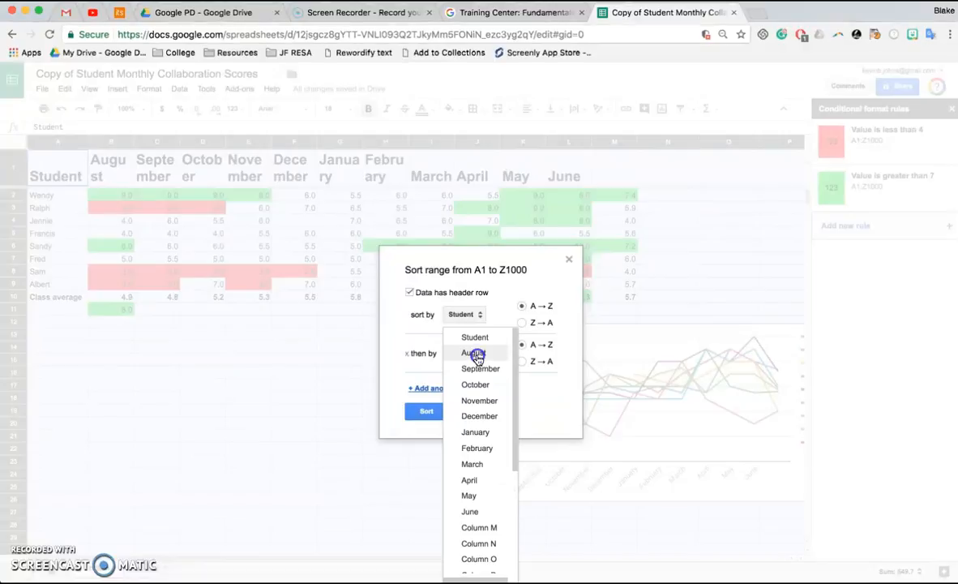
click(475, 358)
click(523, 362)
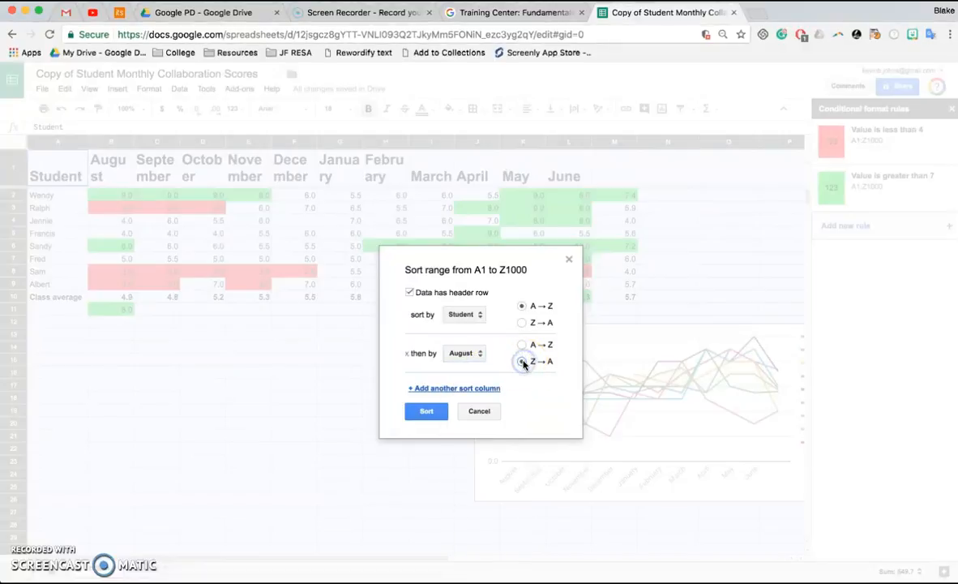
click(523, 344)
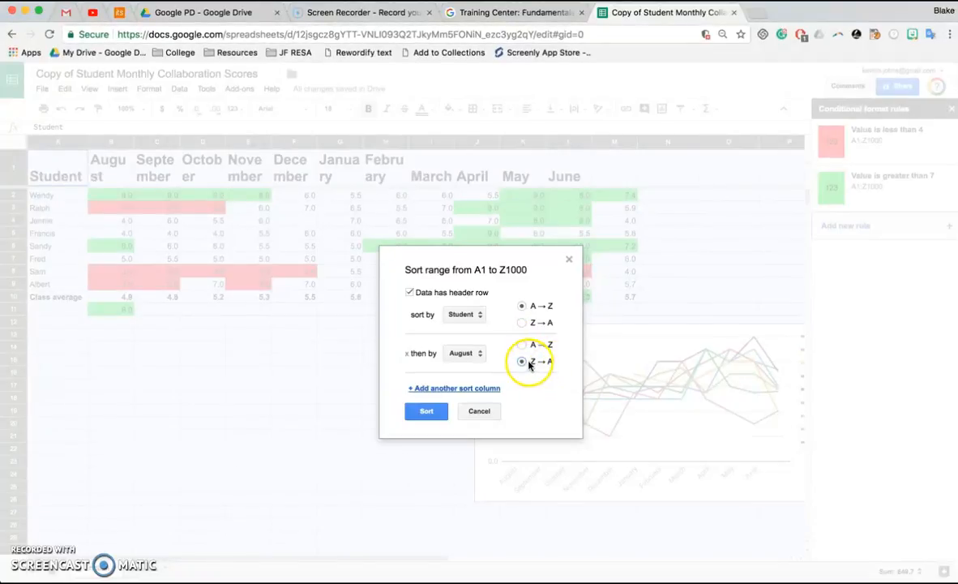
click(524, 344)
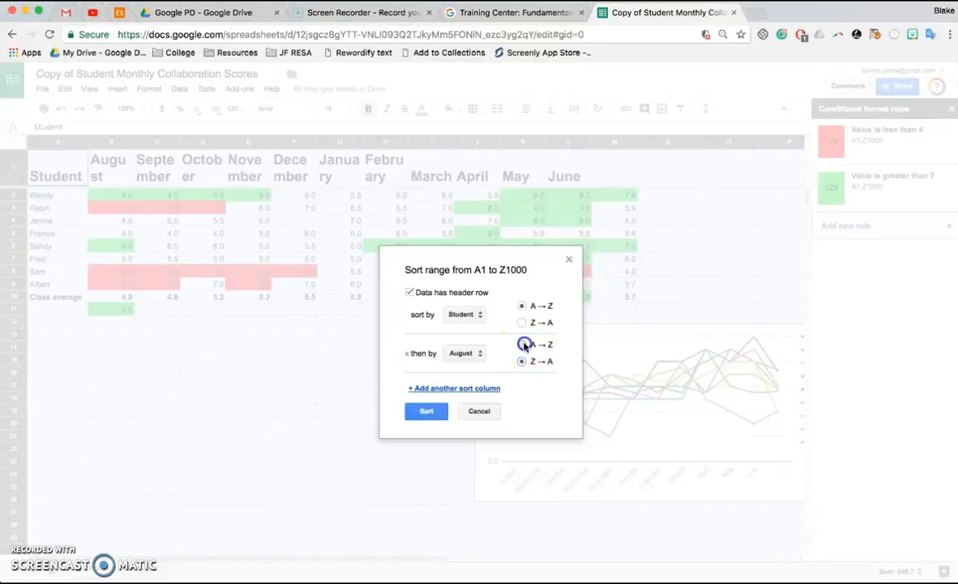
click(521, 361)
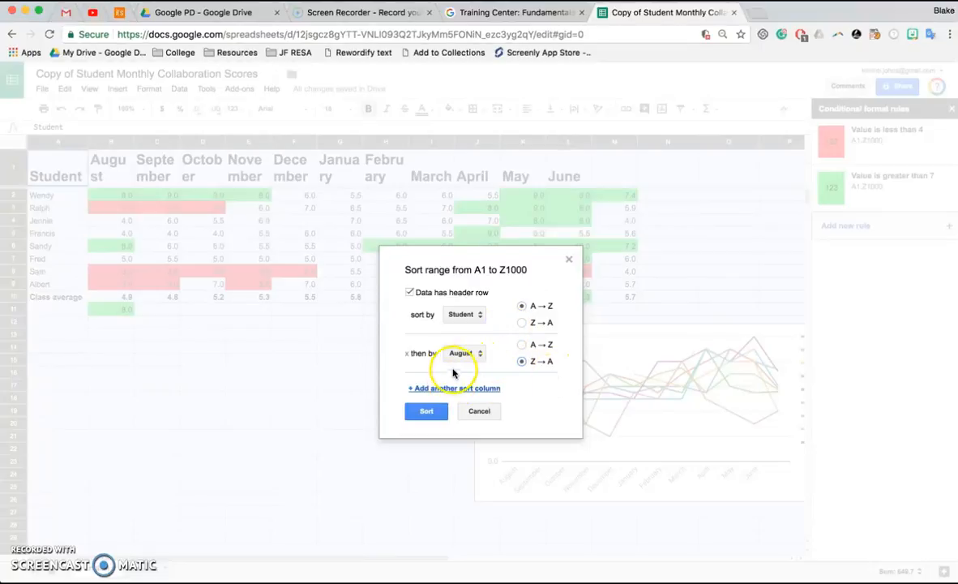
click(429, 412)
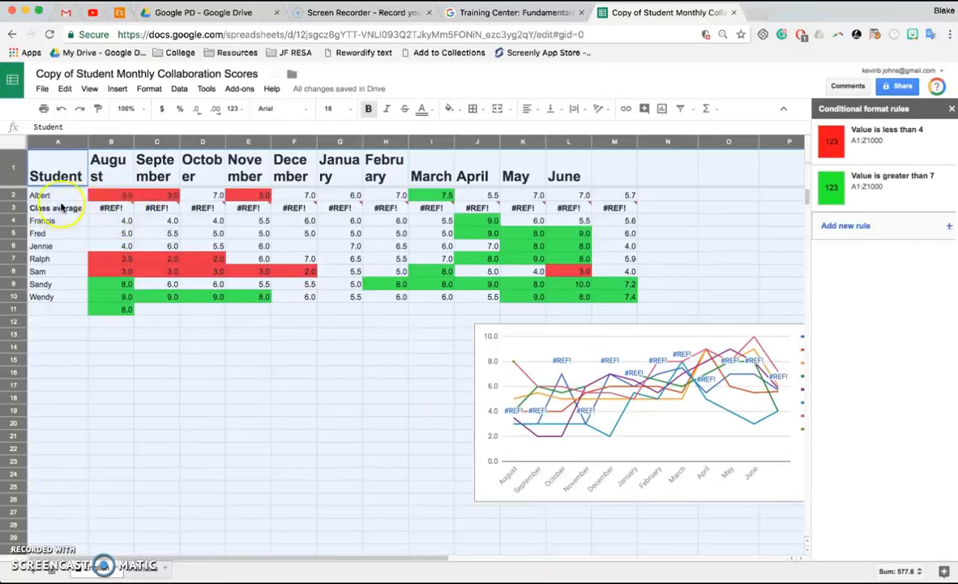
Hide the Class average row in row 3.
click(14, 209)
right_click(15, 210)
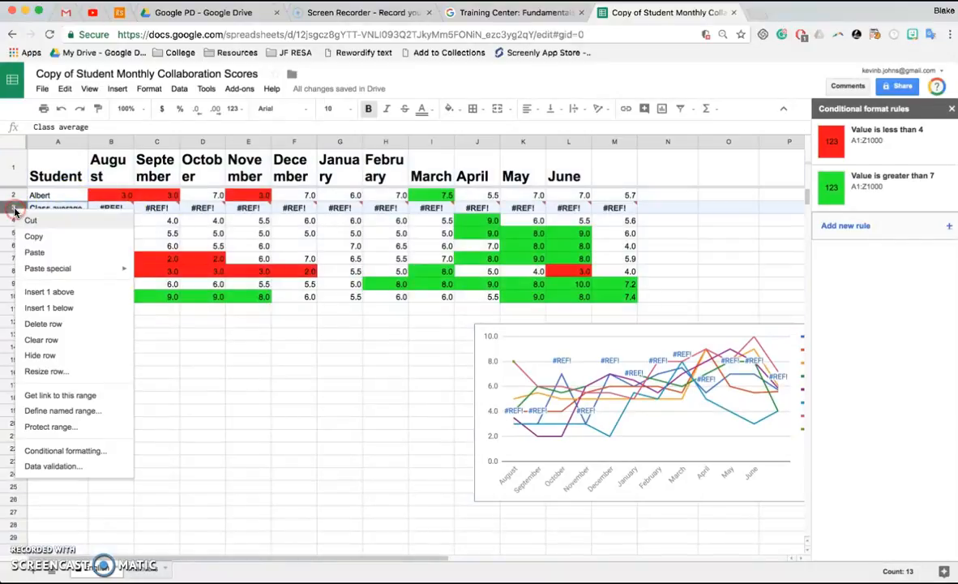
click(52, 356)
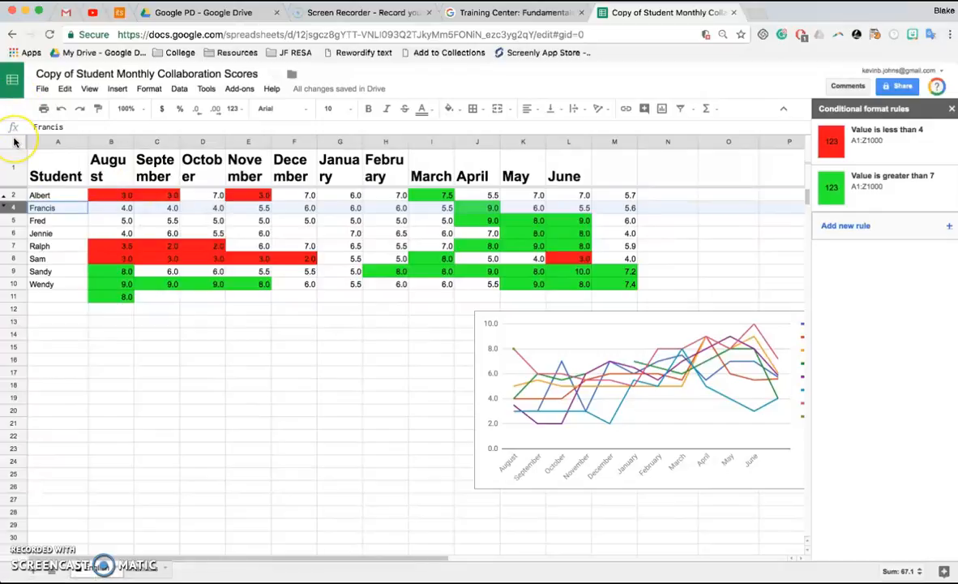
Sort the whole sheet as a range with a header row, by Student in A → Z order.
click(177, 91)
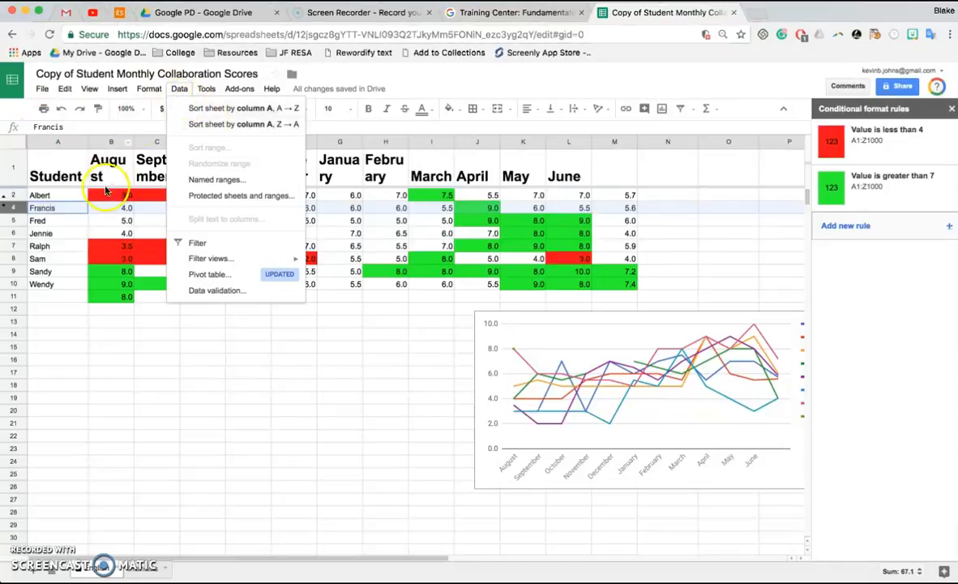
click(19, 141)
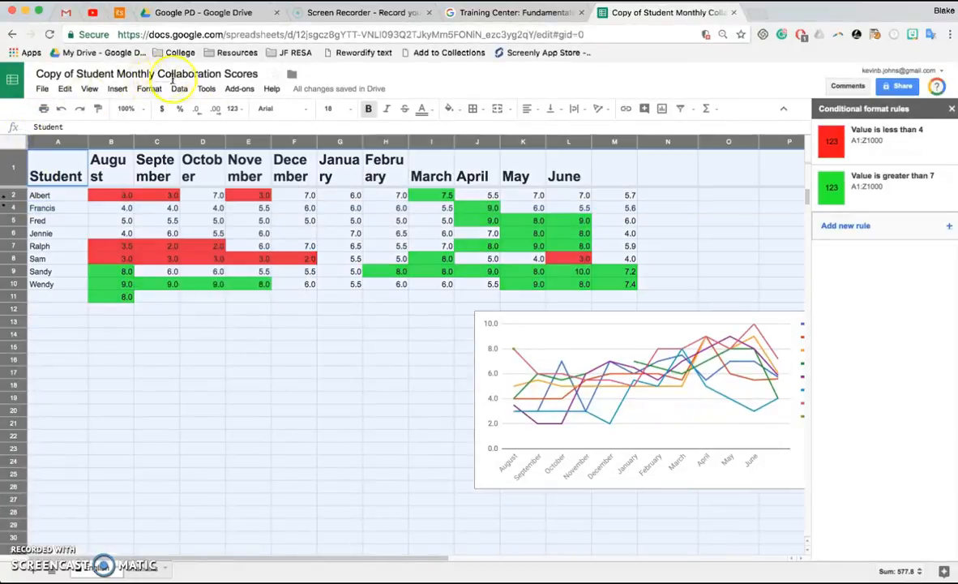
click(178, 91)
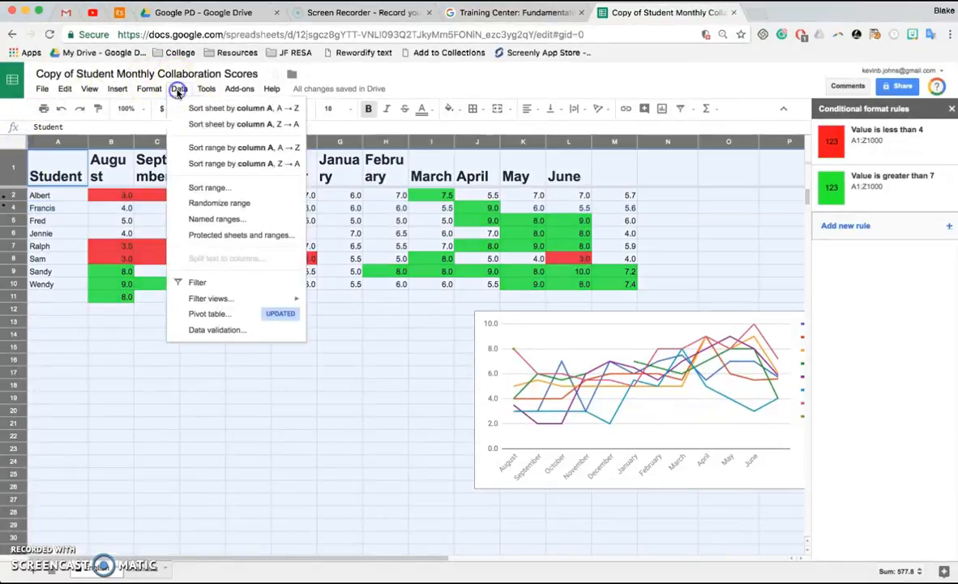
click(208, 187)
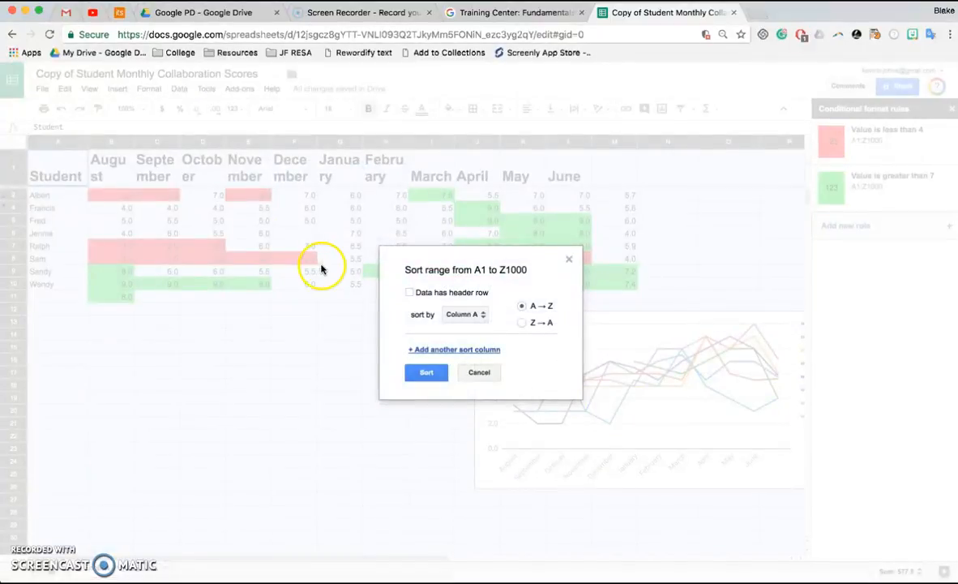
click(436, 294)
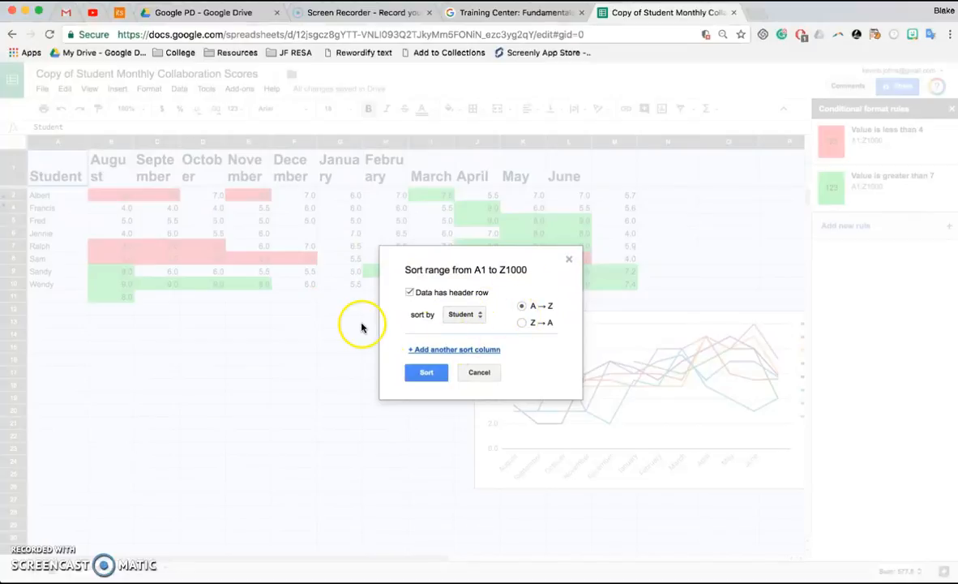
click(428, 373)
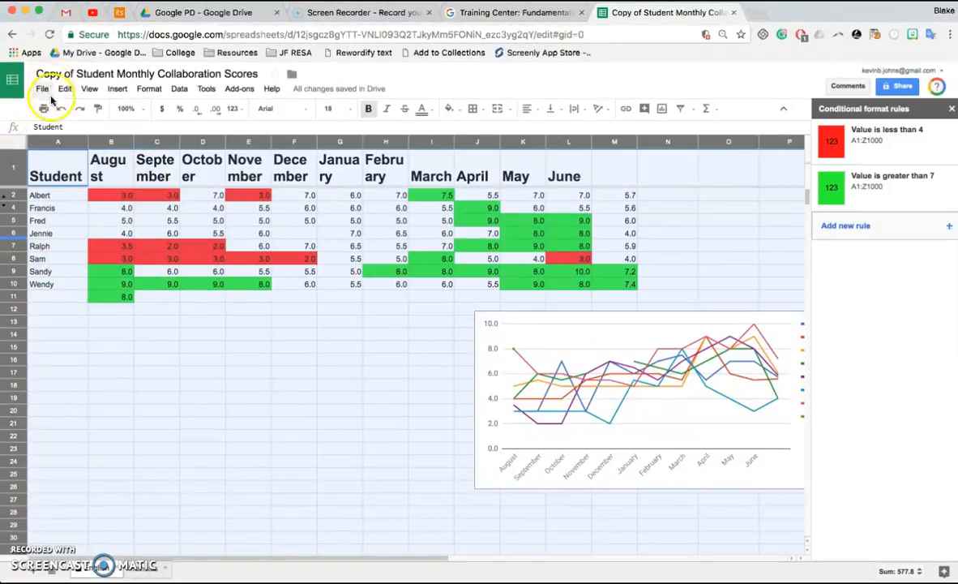
Undo the range sorts and the hiding of the Class average row.
click(59, 109)
click(59, 109)
click(60, 112)
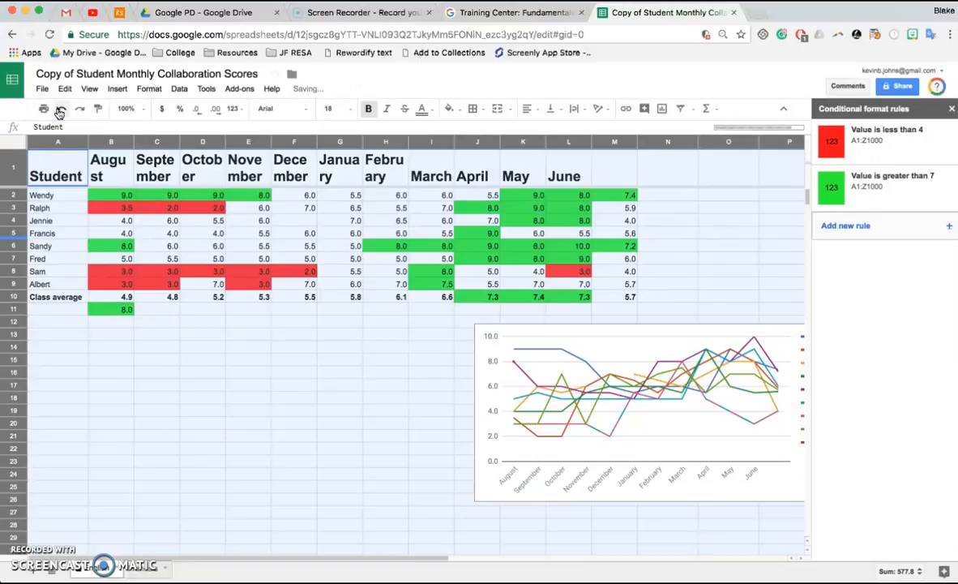
Clear the COUNTA formula from cell B11 below the August class average.
click(177, 220)
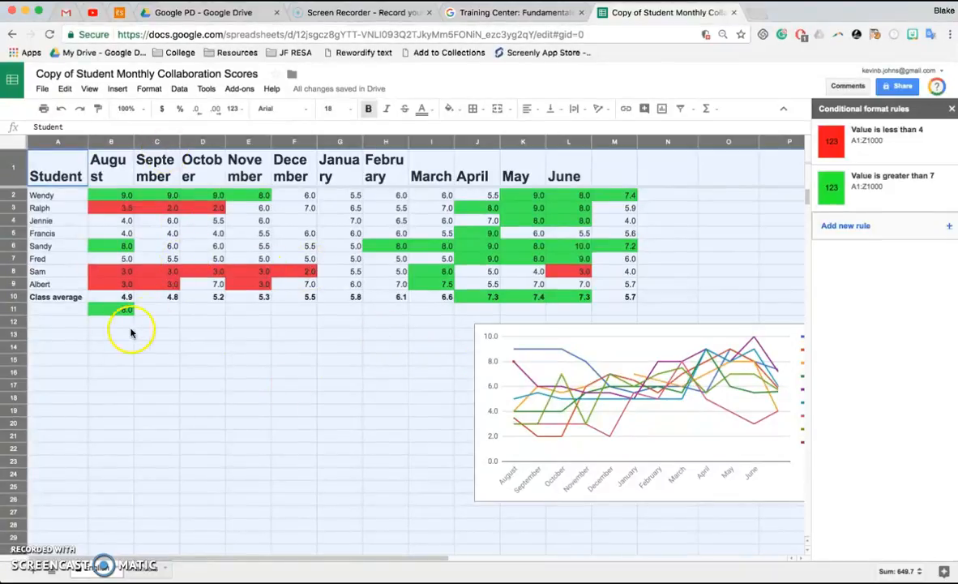
click(108, 309)
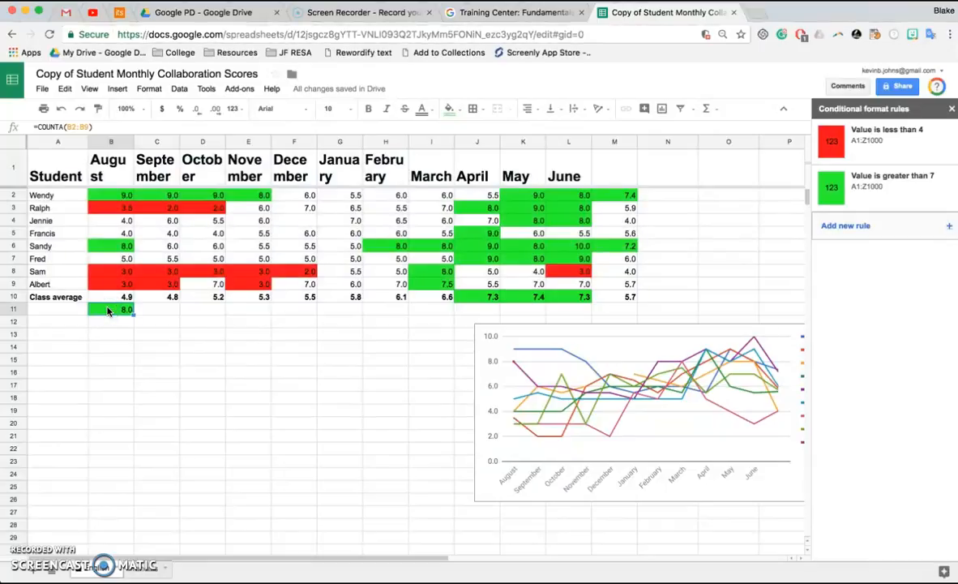
key(Delete)
click(183, 390)
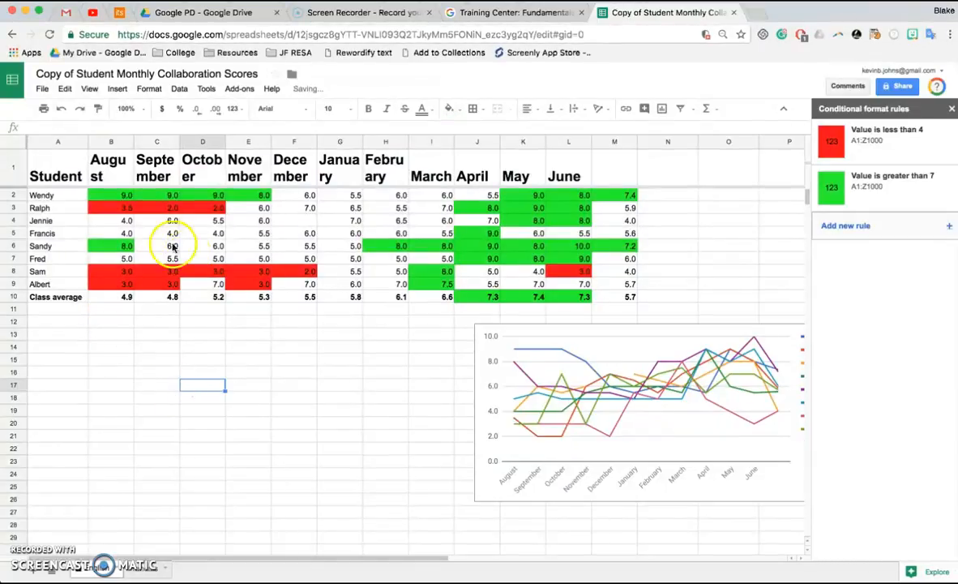
click(10, 143)
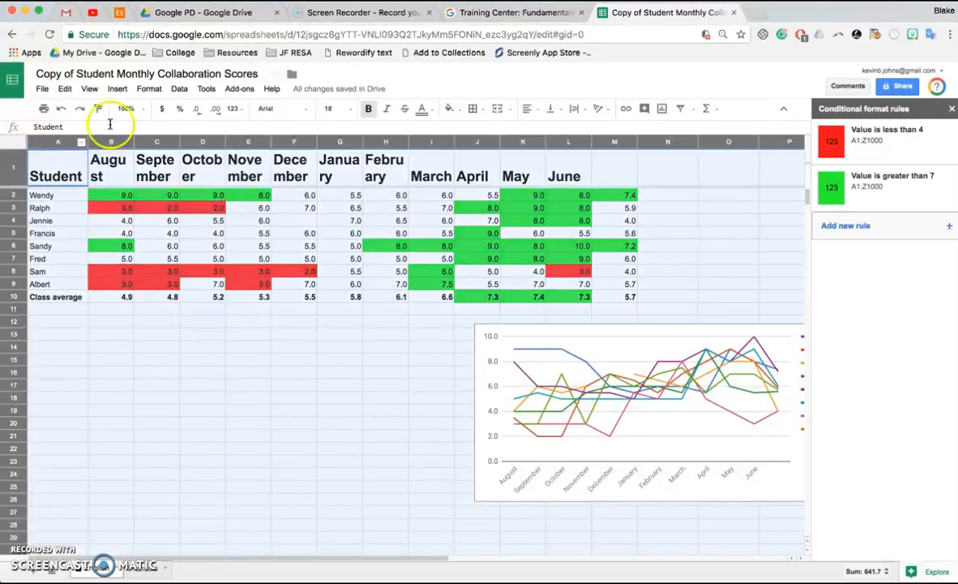
click(179, 91)
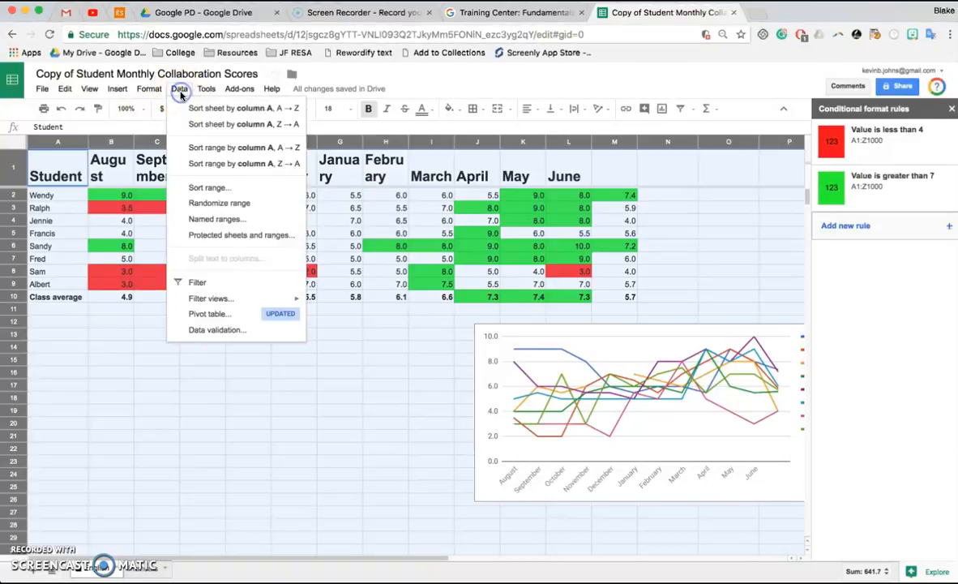
click(195, 192)
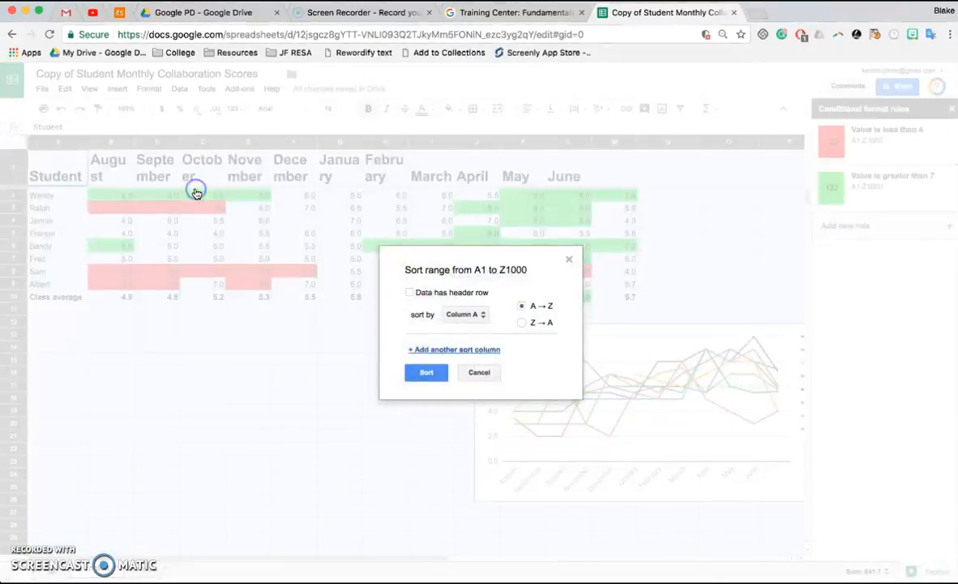
click(569, 259)
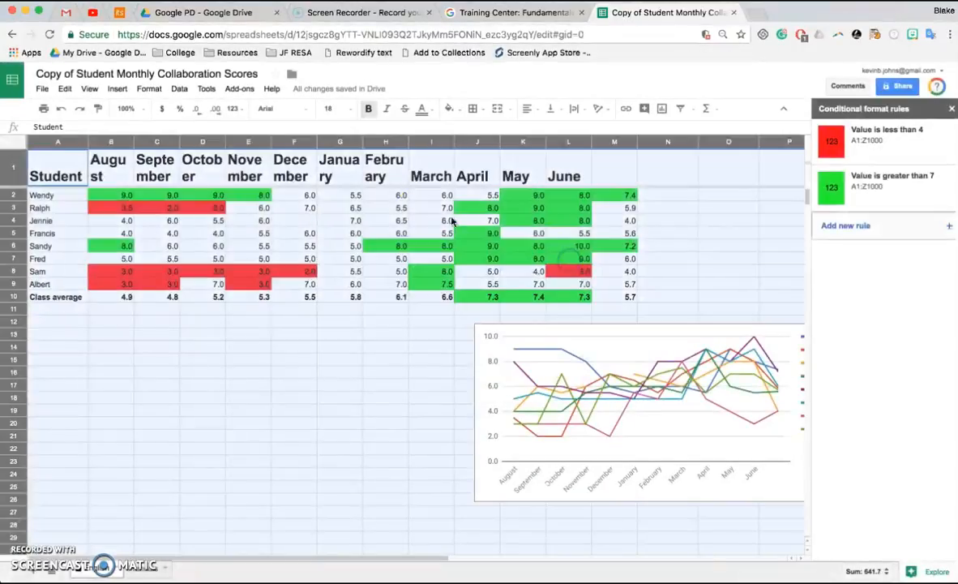
click(203, 171)
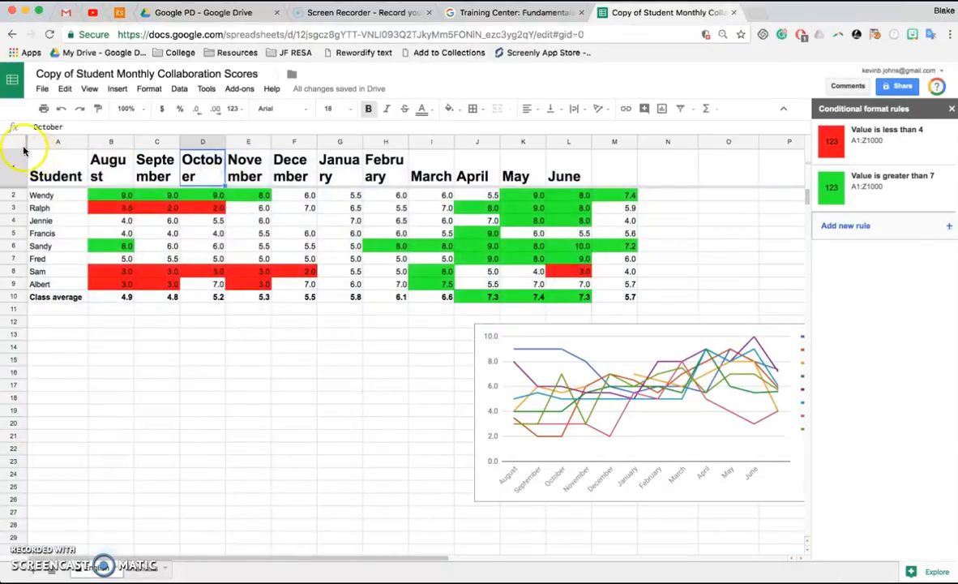
Turn on a filter for the whole sheet so every column header gets filter options.
click(22, 144)
click(681, 114)
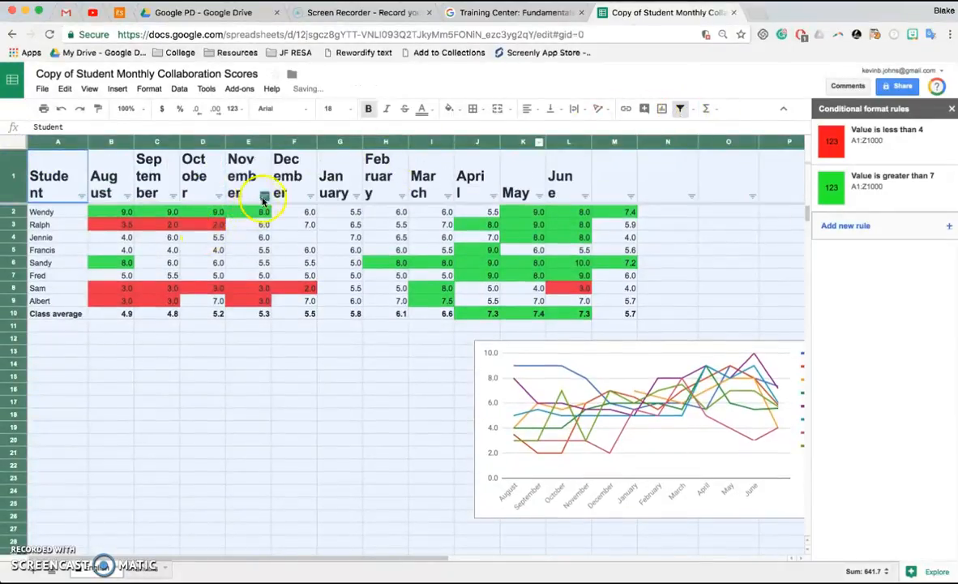
click(263, 198)
click(219, 195)
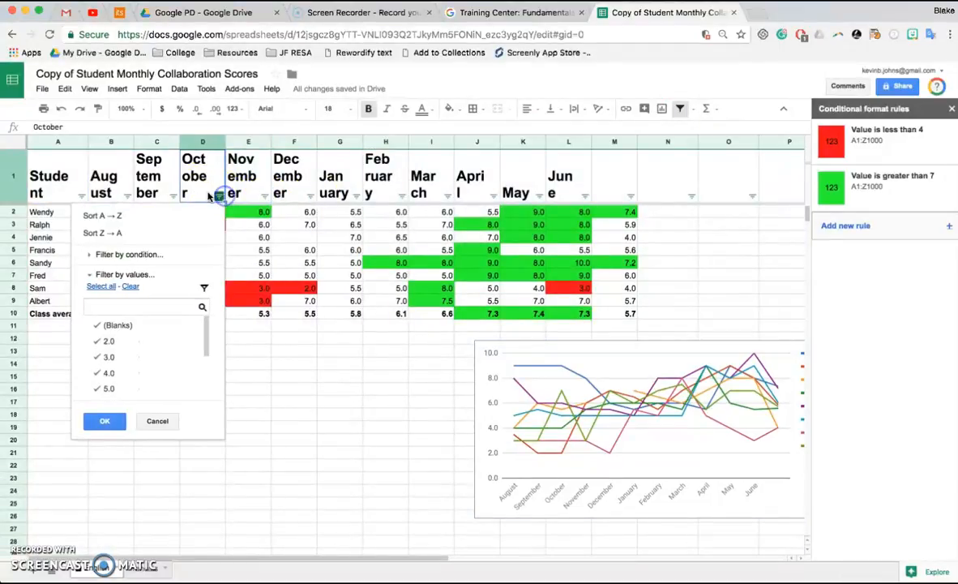
Filter the September column by condition to show only scores greater than 5.
click(172, 195)
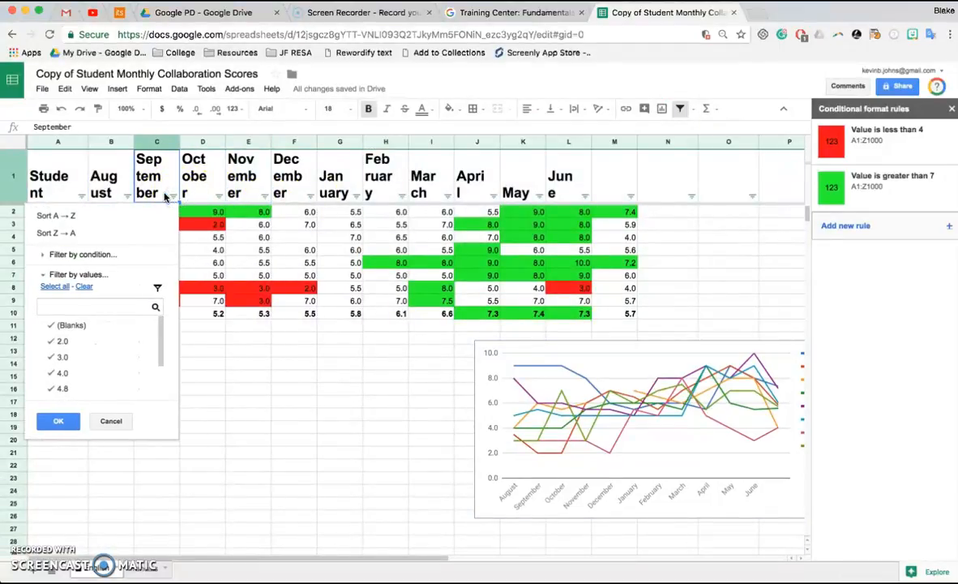
click(51, 268)
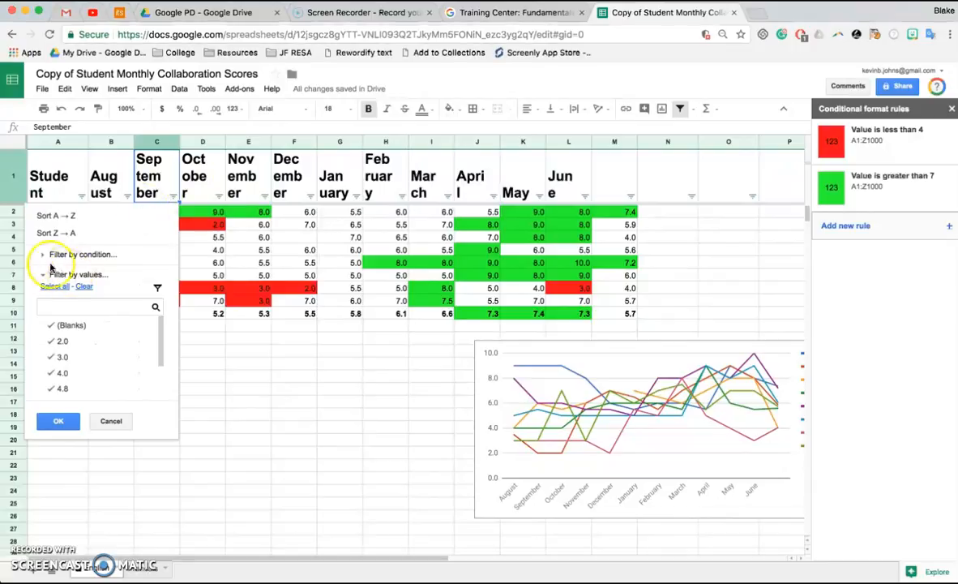
click(37, 256)
click(71, 273)
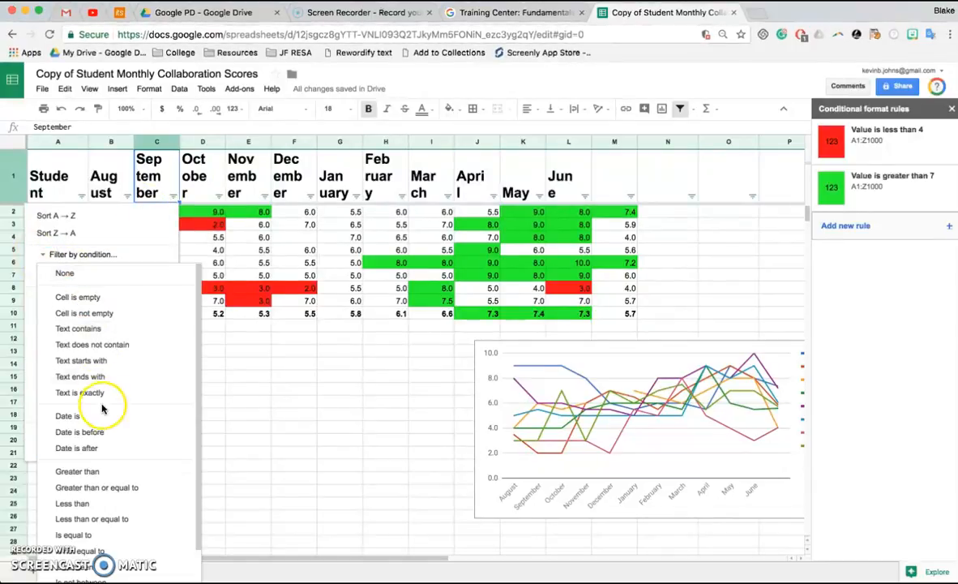
click(106, 472)
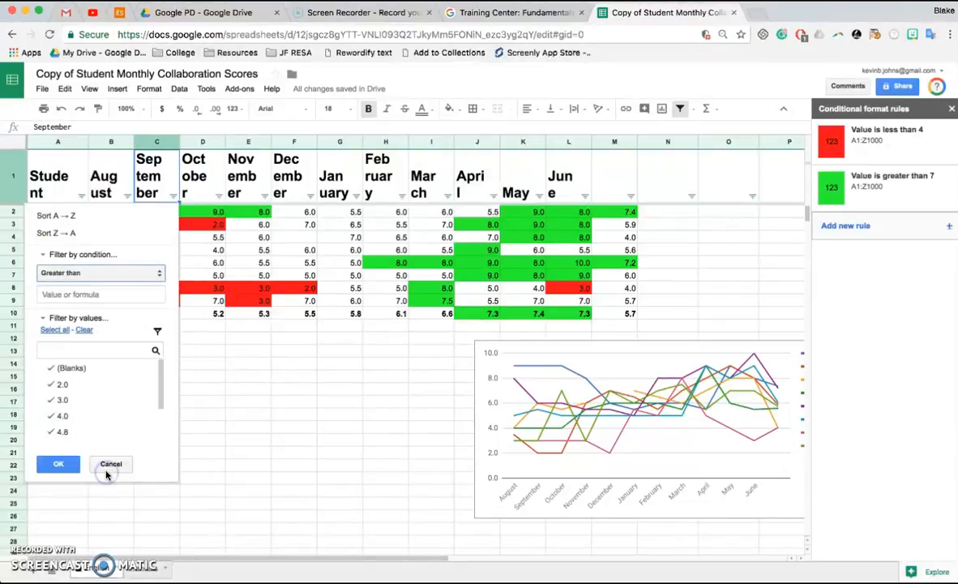
click(97, 300)
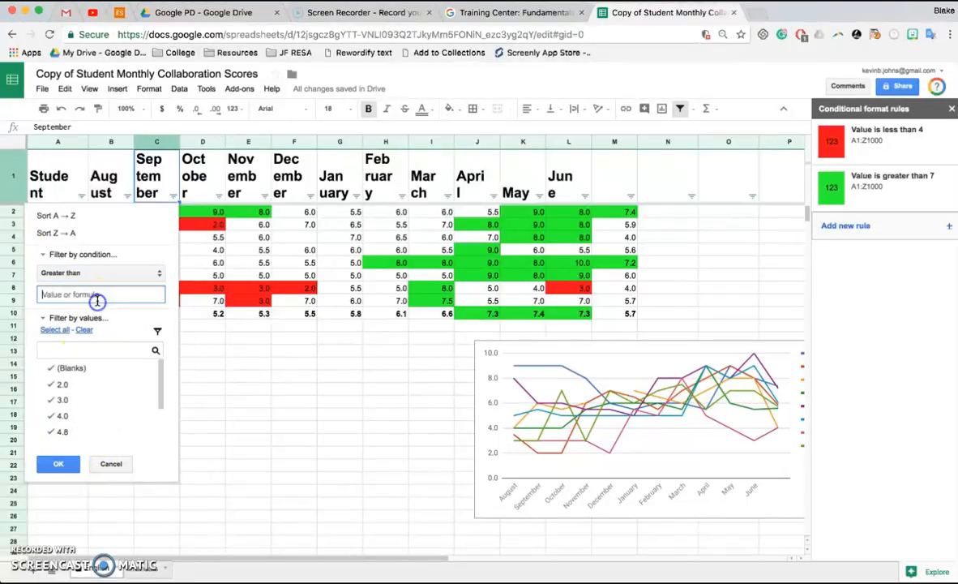
text(5)
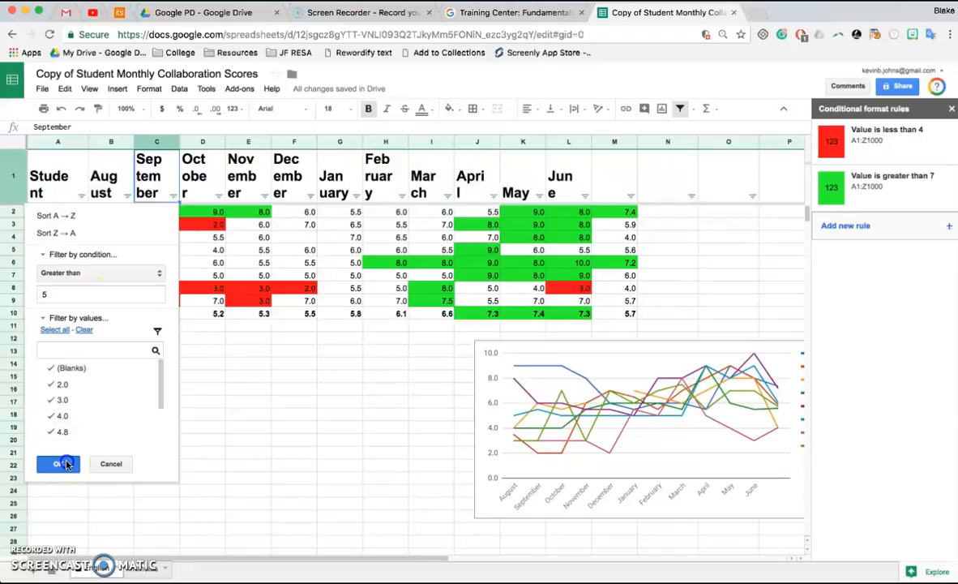
click(58, 463)
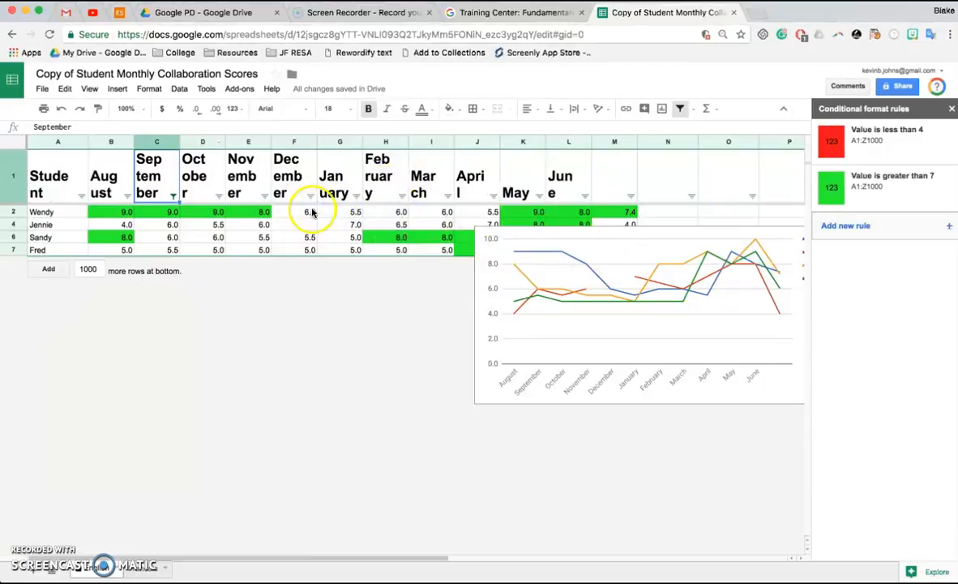
Remove the September column's filter by setting its condition to None.
click(173, 196)
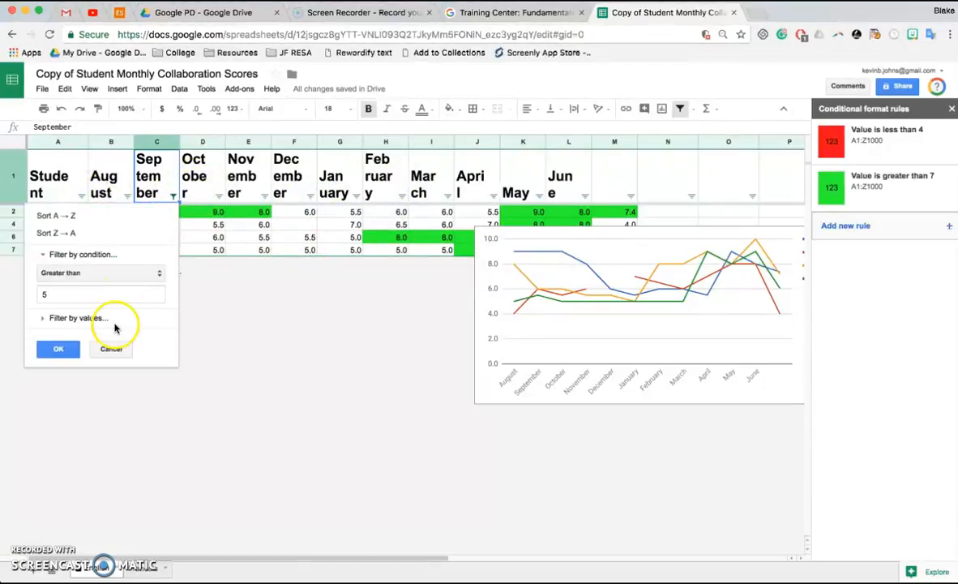
click(96, 272)
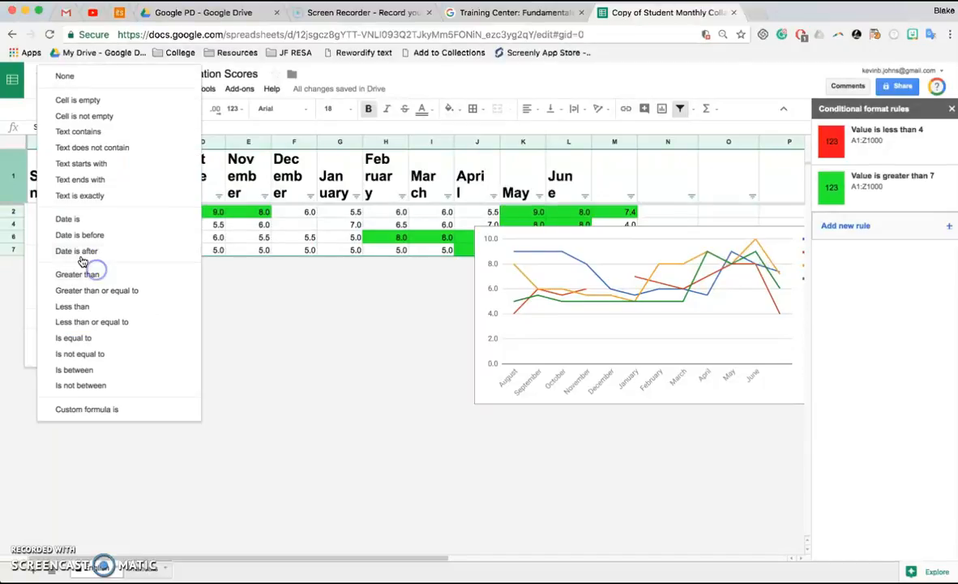
click(65, 75)
click(58, 327)
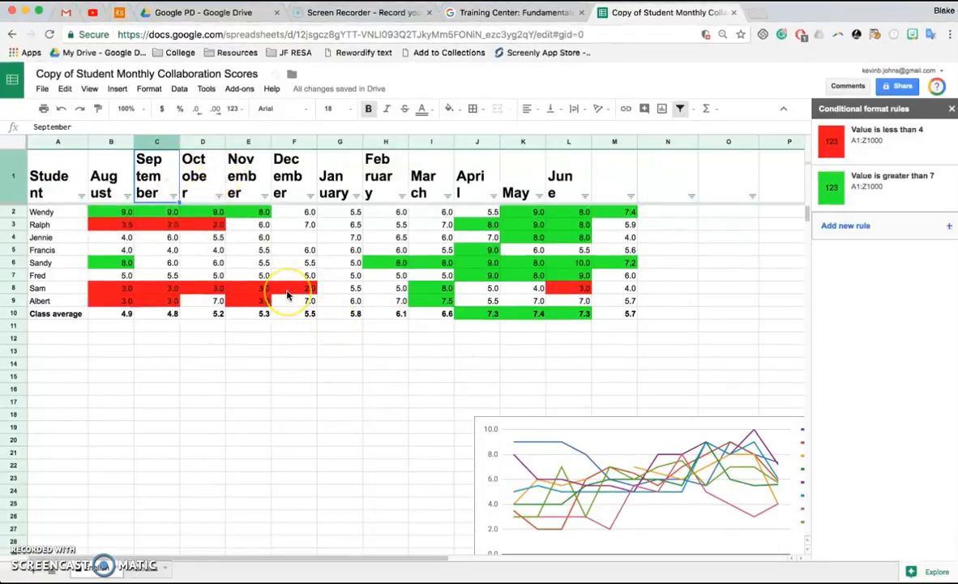
click(14, 141)
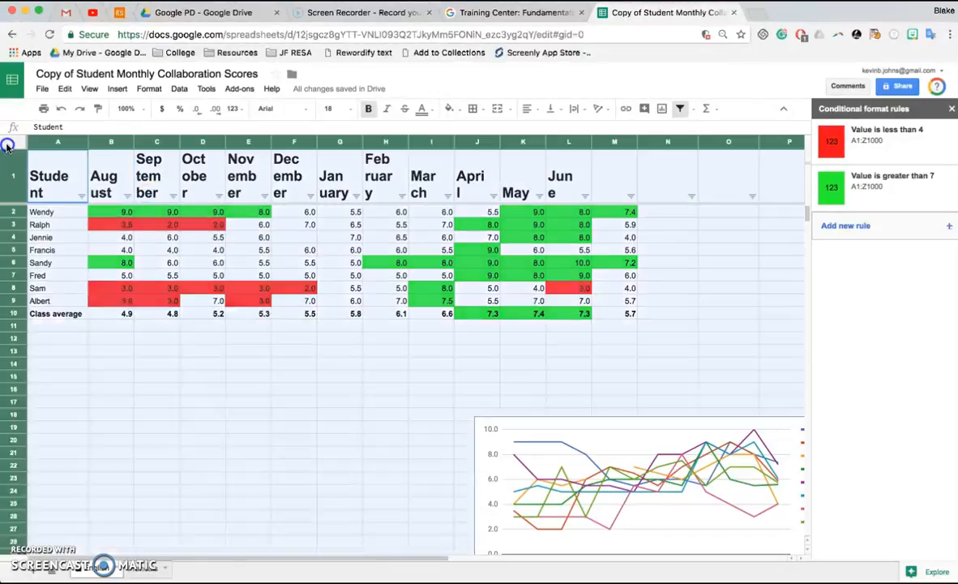
click(179, 89)
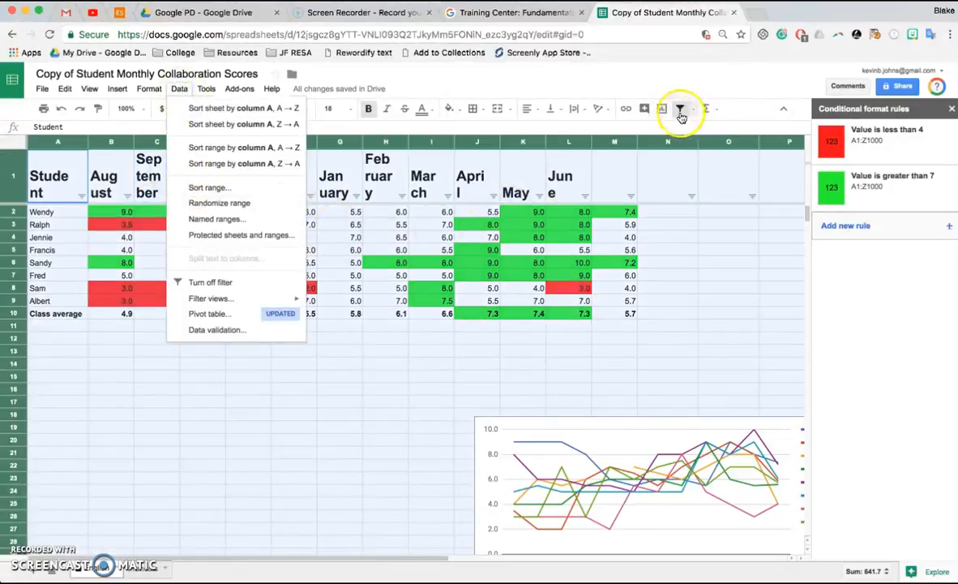
click(667, 314)
Filter the June column by values to exclude (Blanks), 7.0 and 7.3, and undo the filter.
click(585, 197)
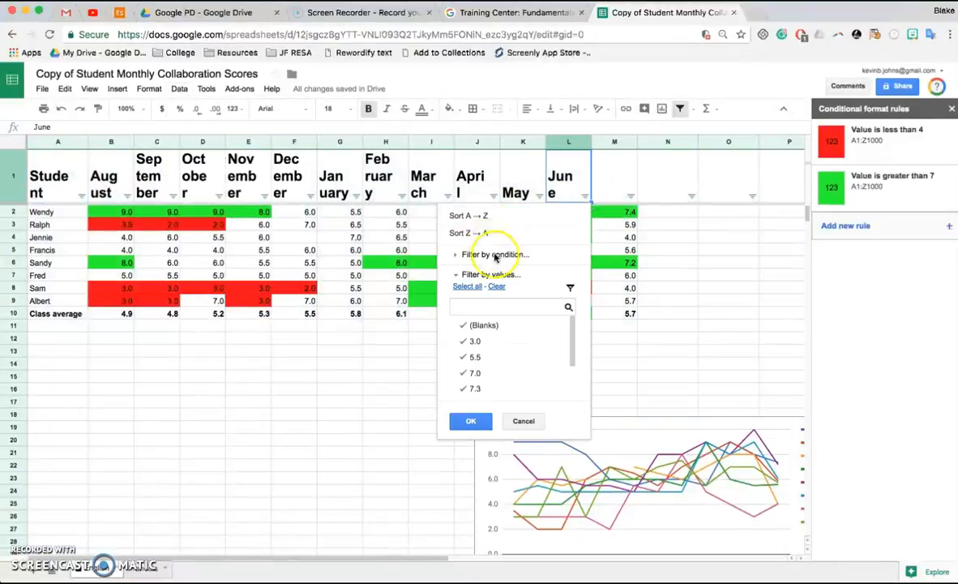
click(456, 256)
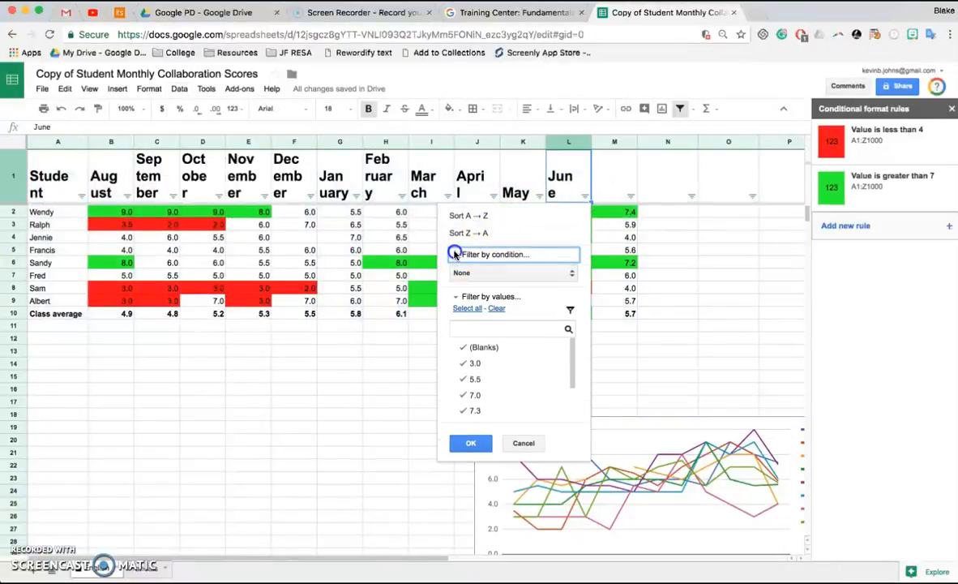
click(457, 254)
click(455, 276)
click(455, 276)
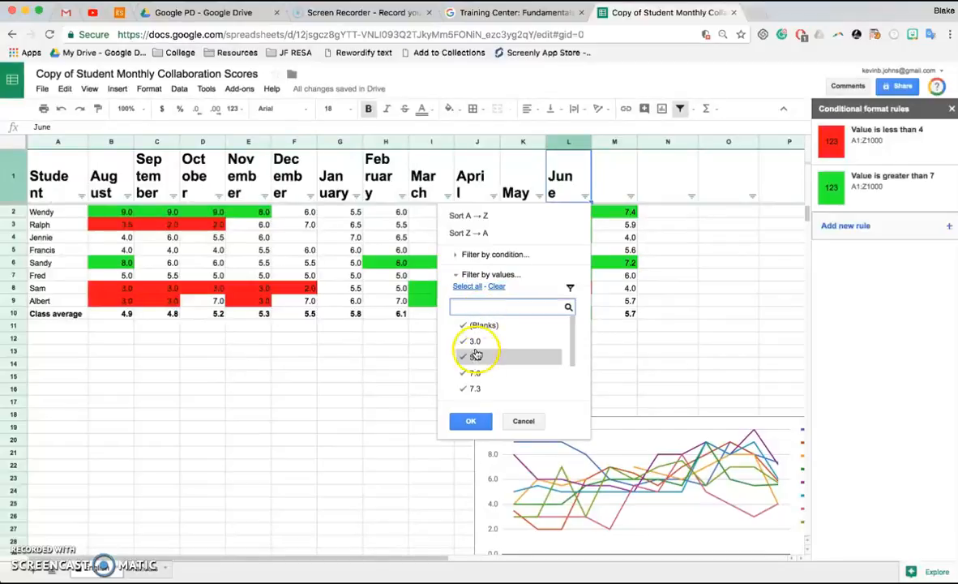
click(476, 341)
click(463, 326)
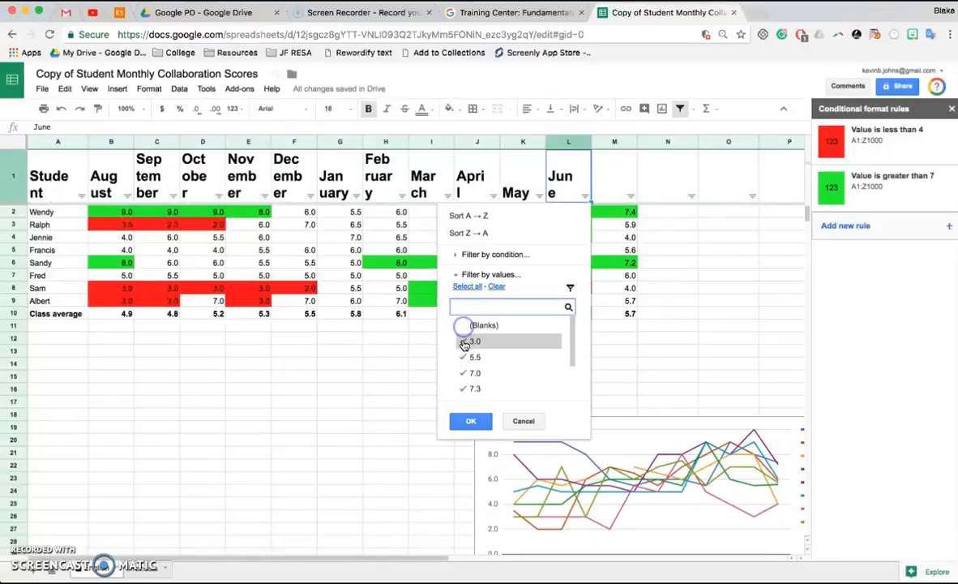
click(469, 388)
scroll(511, 379, down, 2)
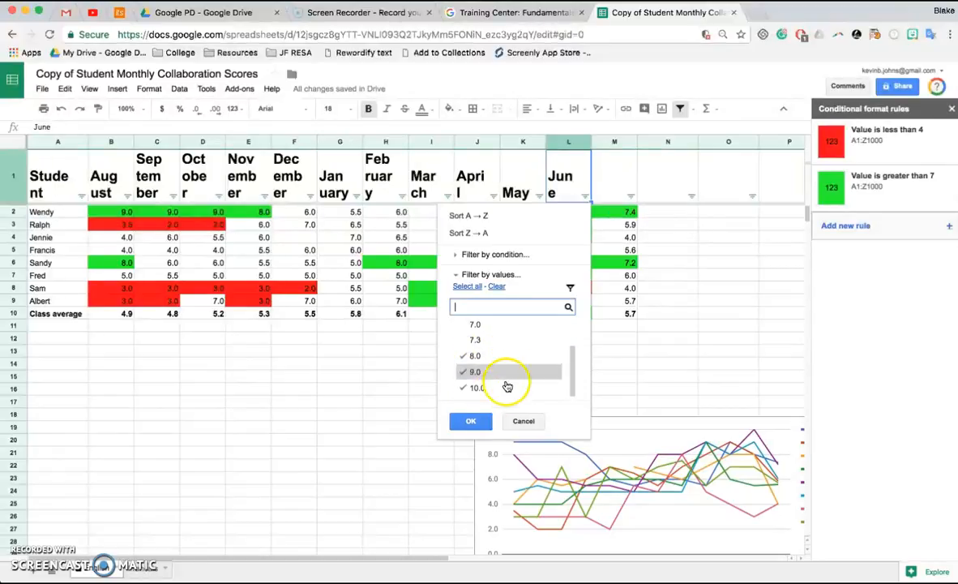
click(470, 421)
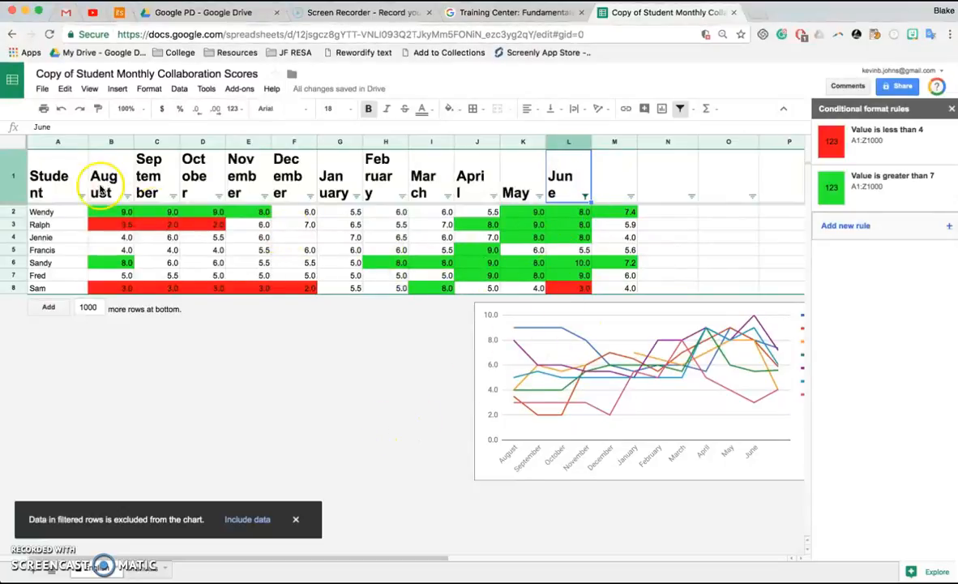
click(61, 108)
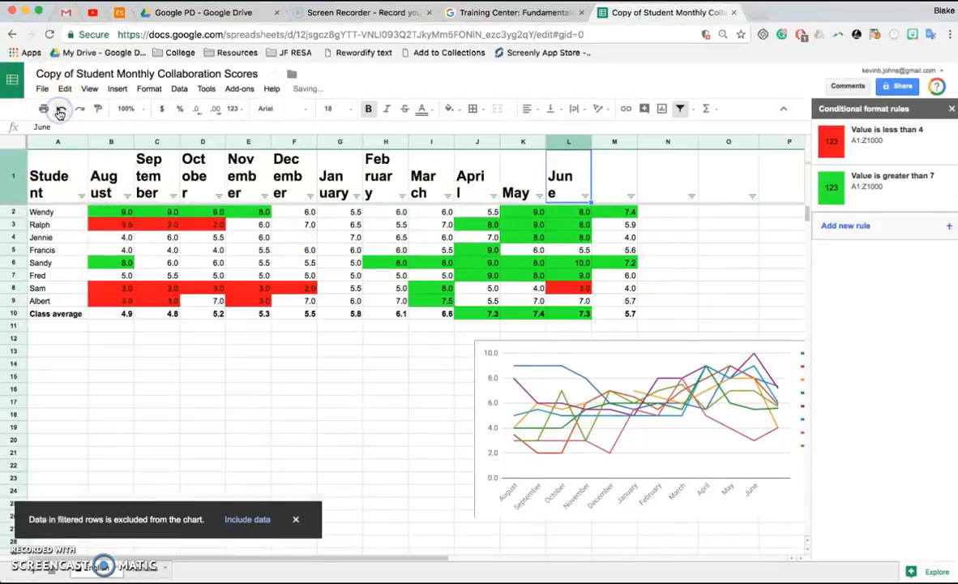